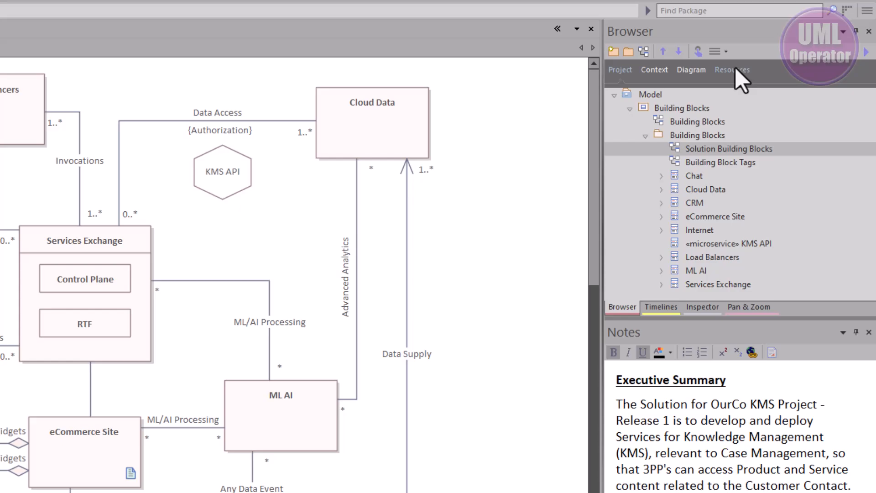
- Expand the Model Patterns group under Patterns in the project resources
{"action": "left_click", "coordinate": [735, 68]}
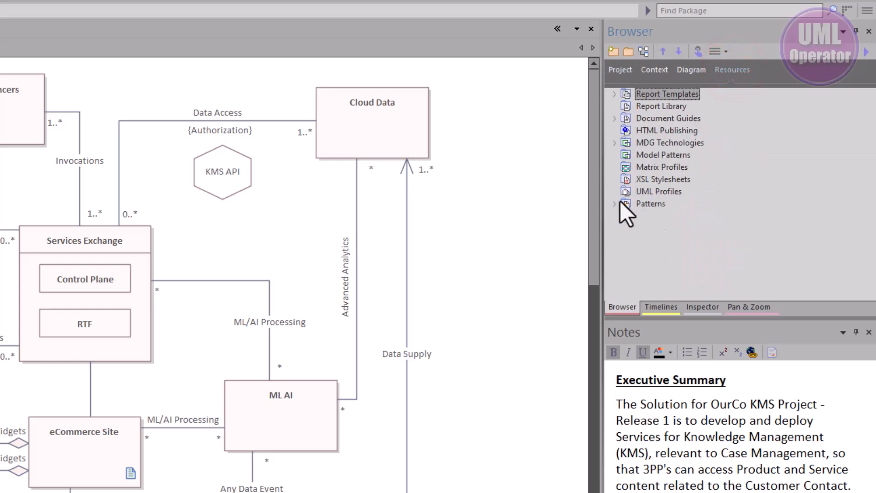
{"action": "left_click", "coordinate": [614, 203]}
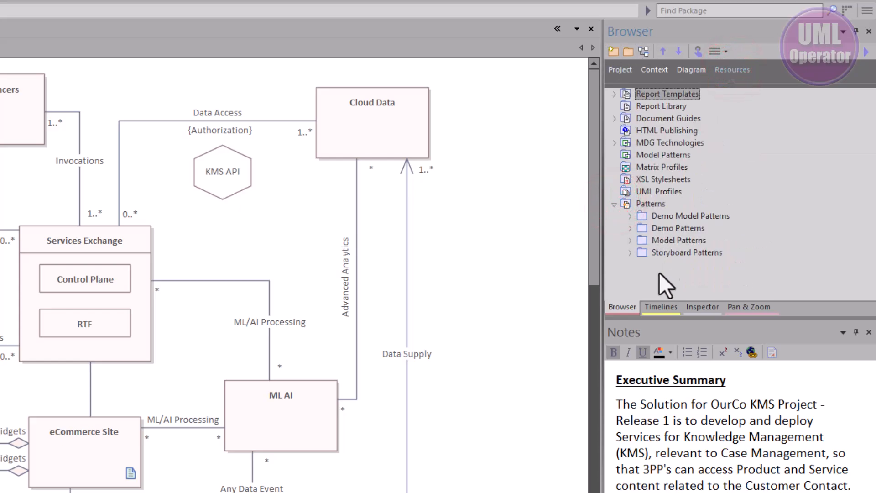
{"action": "left_click", "coordinate": [630, 240]}
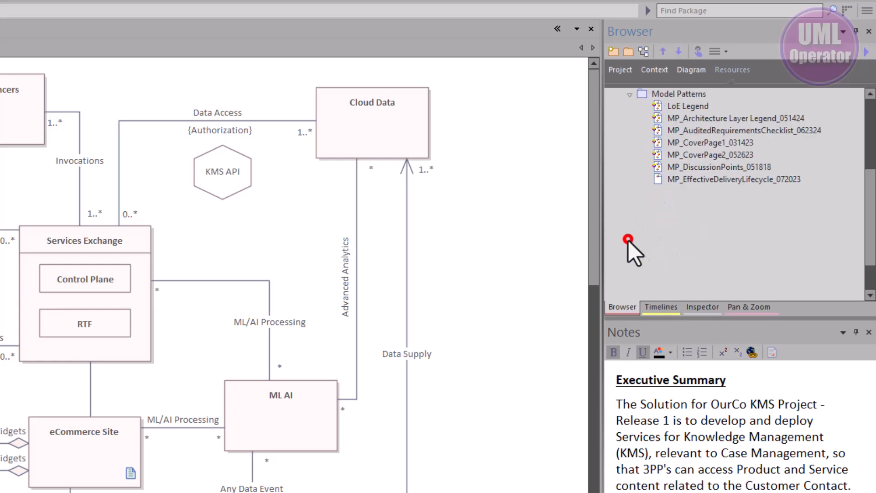
{"action": "left_click", "coordinate": [629, 95]}
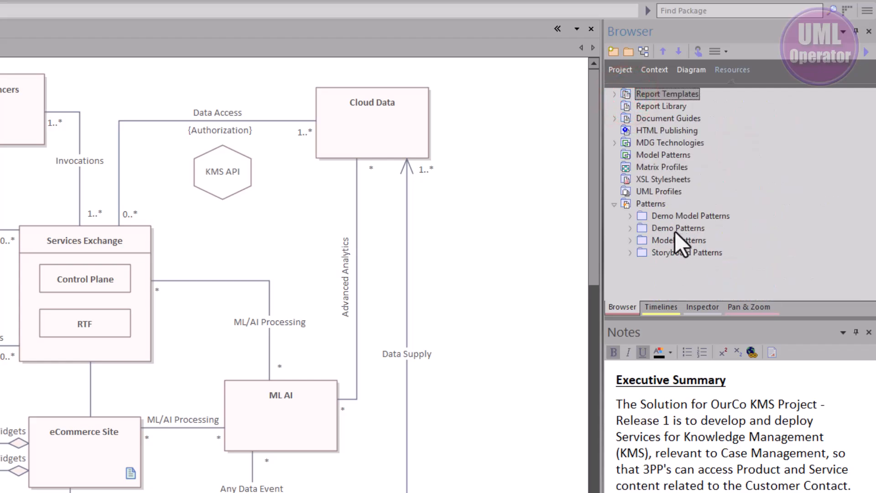
{"action": "left_click", "coordinate": [629, 240]}
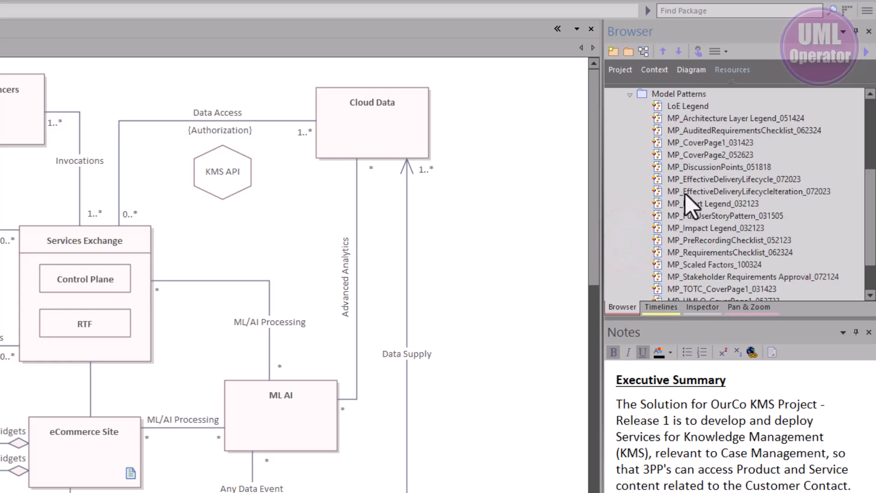
- Review the details and an enlarged preview of the MP_DiscussionPoints_051818 pattern
{"action": "left_click", "coordinate": [696, 141]}
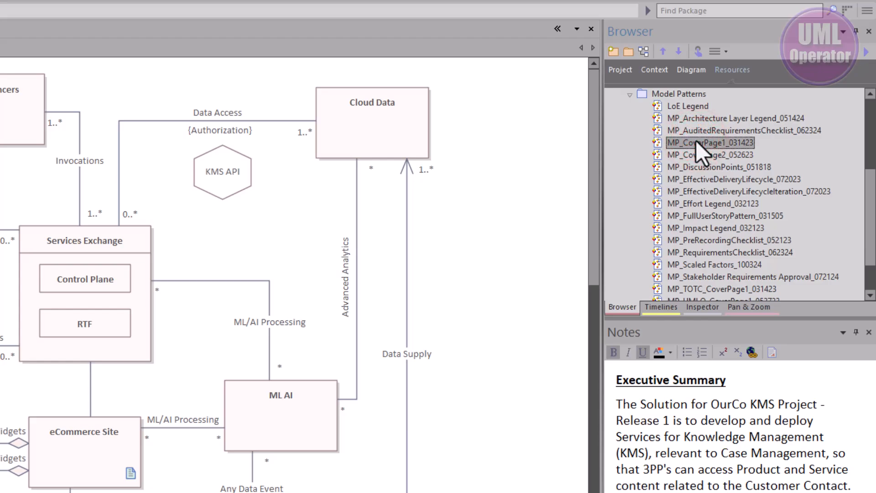
{"action": "left_click", "coordinate": [688, 167]}
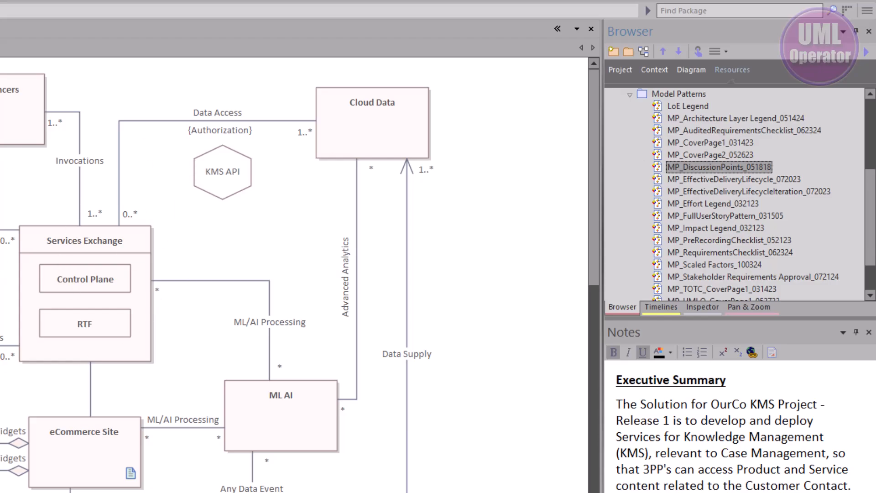
{"action": "double_click", "coordinate": [691, 165]}
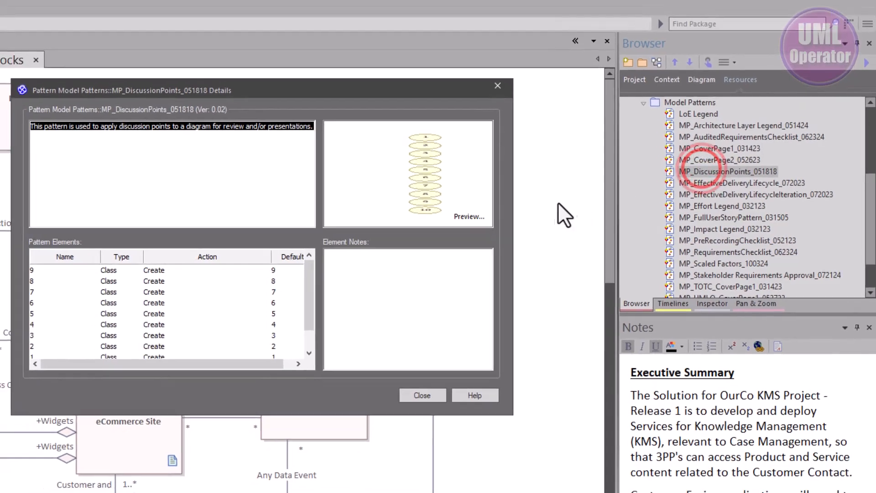
{"action": "left_click", "coordinate": [475, 222]}
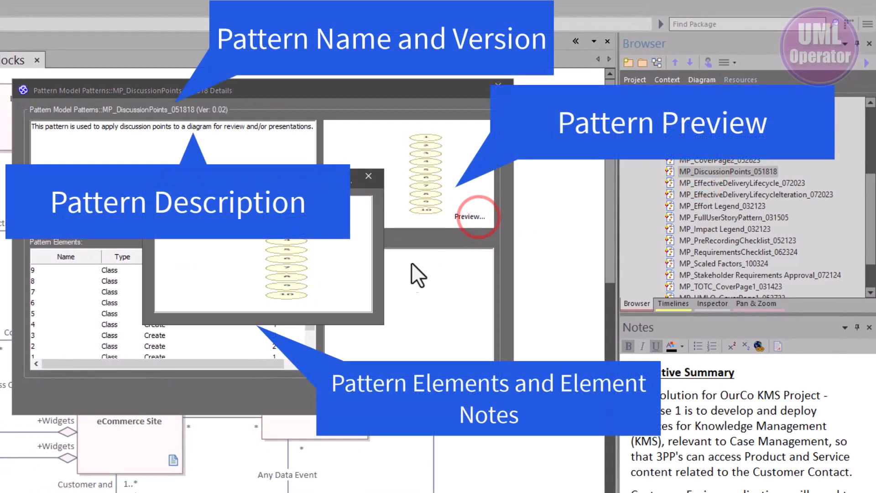
{"action": "left_click_drag", "start_coordinate": [382, 323], "coordinate": [425, 492]}
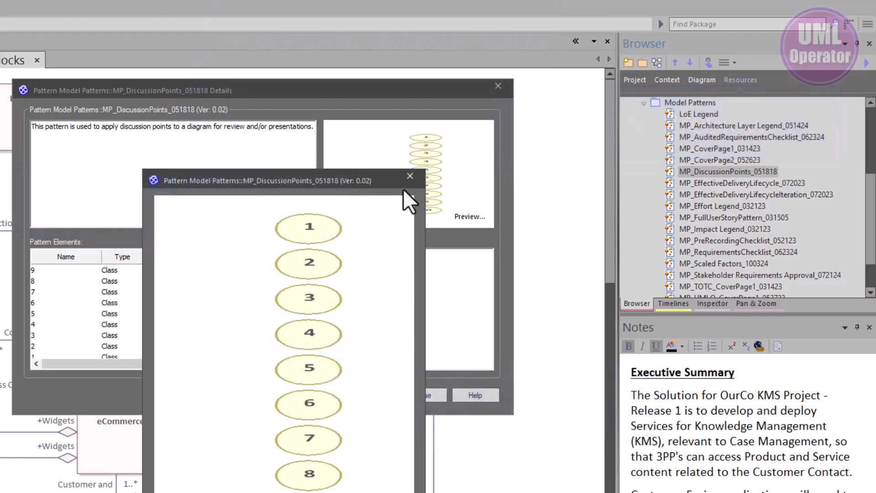
{"action": "left_click", "coordinate": [410, 176]}
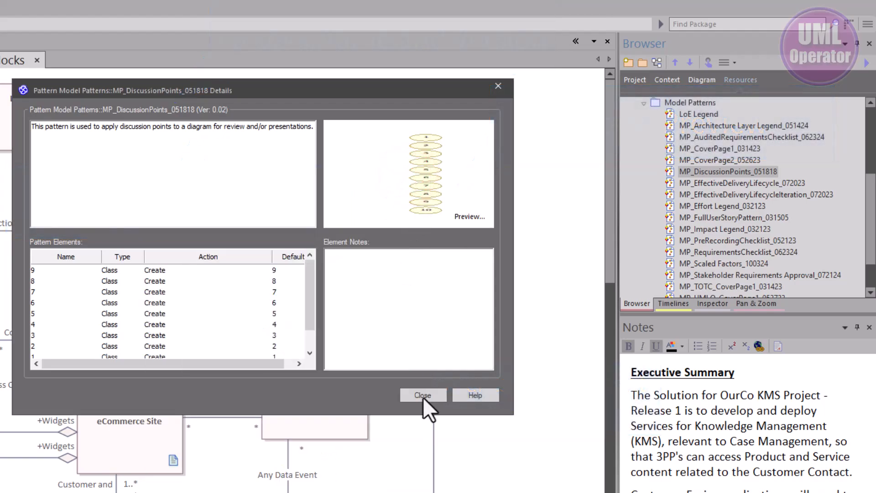
{"action": "left_click", "coordinate": [423, 395]}
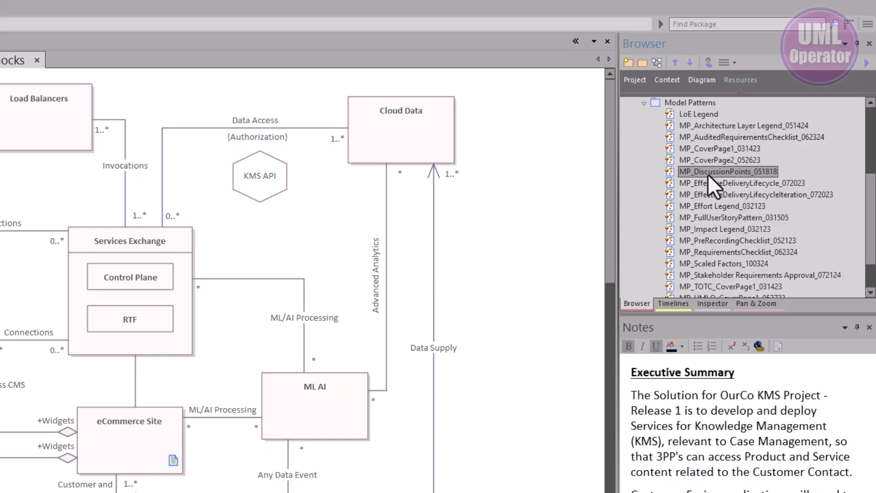
- Add the MP_DiscussionPoints_051818 pattern to the Solution Building Blocks diagram, in the empty area beside Cloud Data
{"action": "left_click_drag", "start_coordinate": [708, 174], "coordinate": [497, 121]}
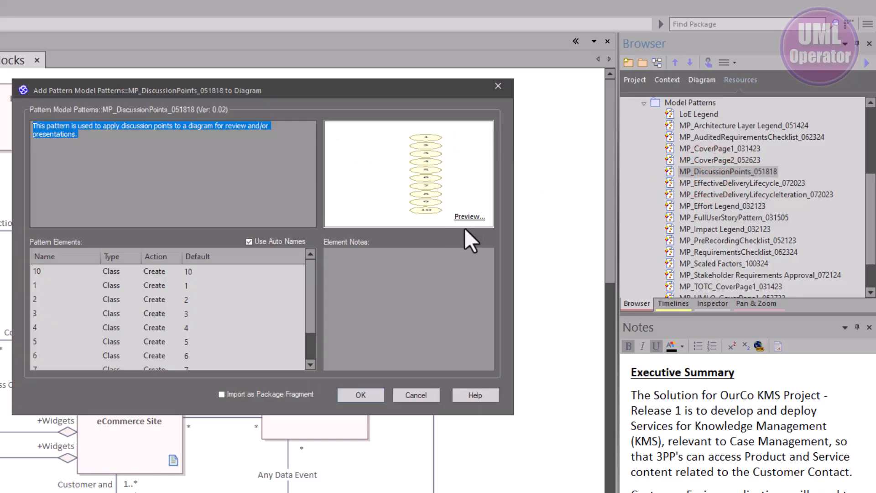
{"action": "left_click", "coordinate": [367, 394]}
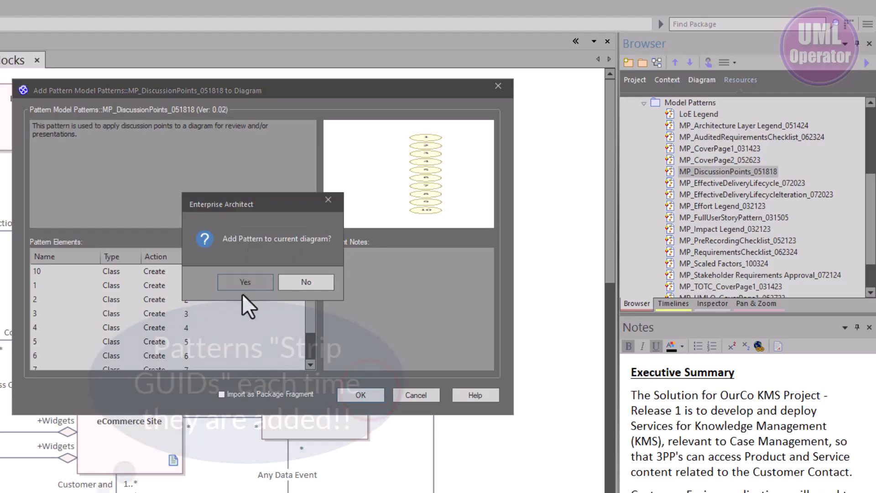
{"action": "left_click", "coordinate": [244, 282]}
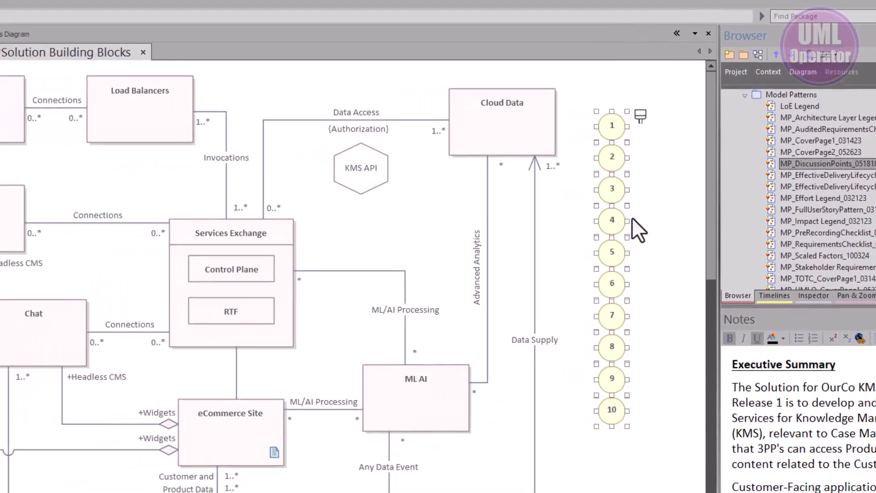
{"action": "left_click", "coordinate": [550, 214]}
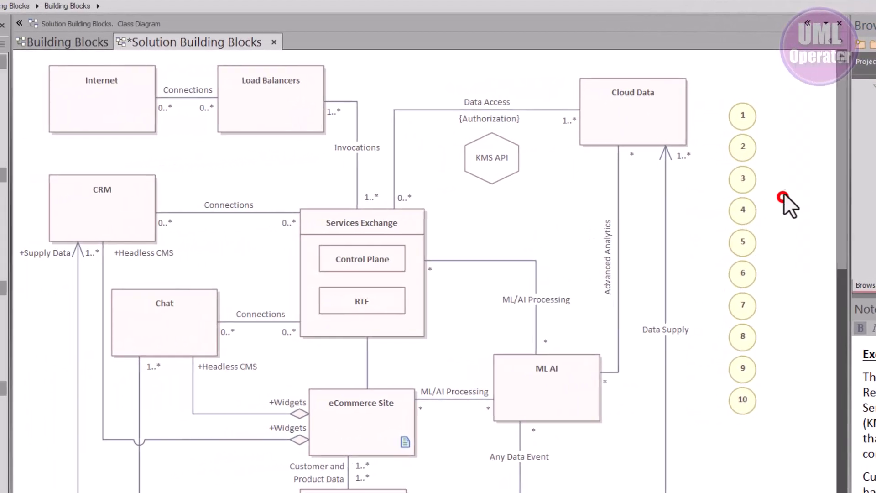
- Place discussion point 1 below the Internet to Load Balancers connection, 2 on Cloud Data's lower edge, and 3 on Chat's upper edge
{"action": "left_click_drag", "start_coordinate": [750, 119], "coordinate": [189, 143]}
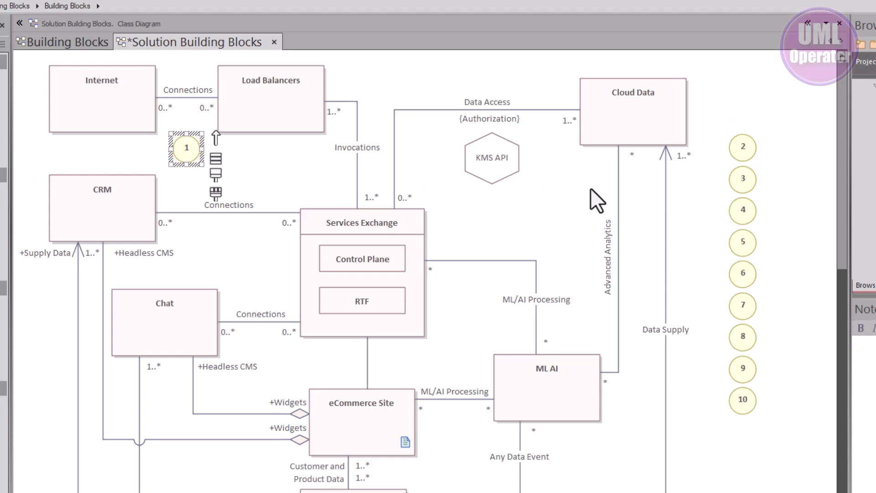
{"action": "left_click_drag", "start_coordinate": [735, 150], "coordinate": [588, 154]}
{"action": "left_click_drag", "start_coordinate": [748, 174], "coordinate": [169, 274]}
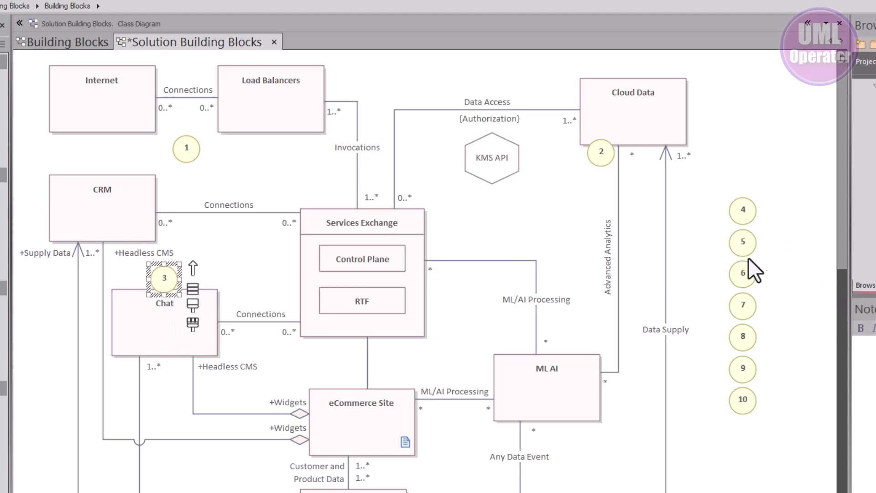
{"action": "left_click", "coordinate": [797, 298]}
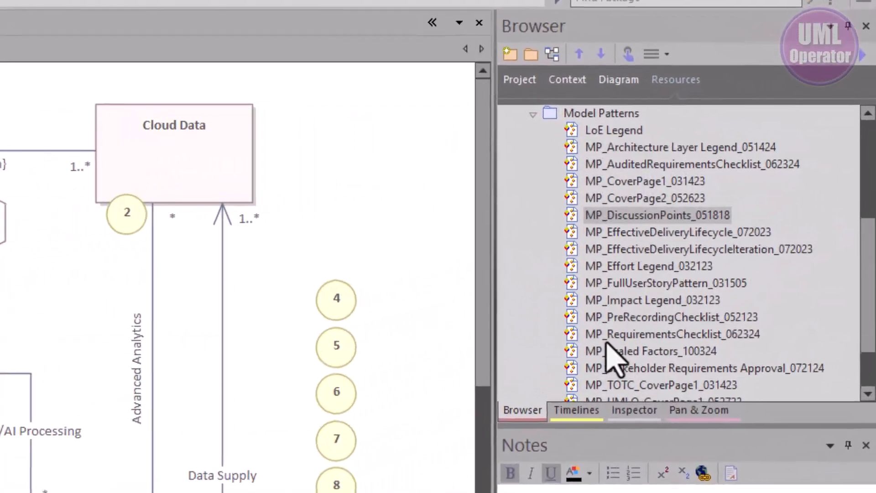
- Add the MP_UseCaseStarterPattern_031205 pattern to the current diagram, below the KMS API and Cloud Data elements
{"action": "scroll", "coordinate": [707, 287], "scroll_direction": "down", "scroll_amount": 1}
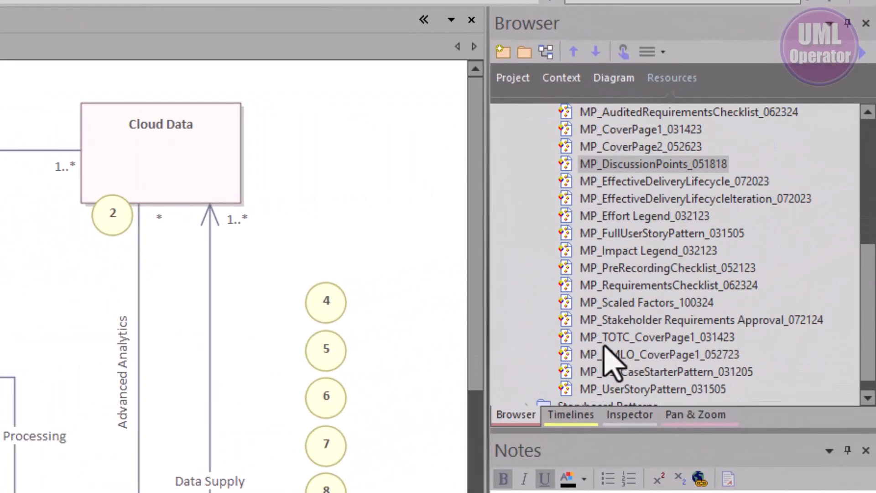
{"action": "left_click_drag", "start_coordinate": [612, 369], "coordinate": [225, 237]}
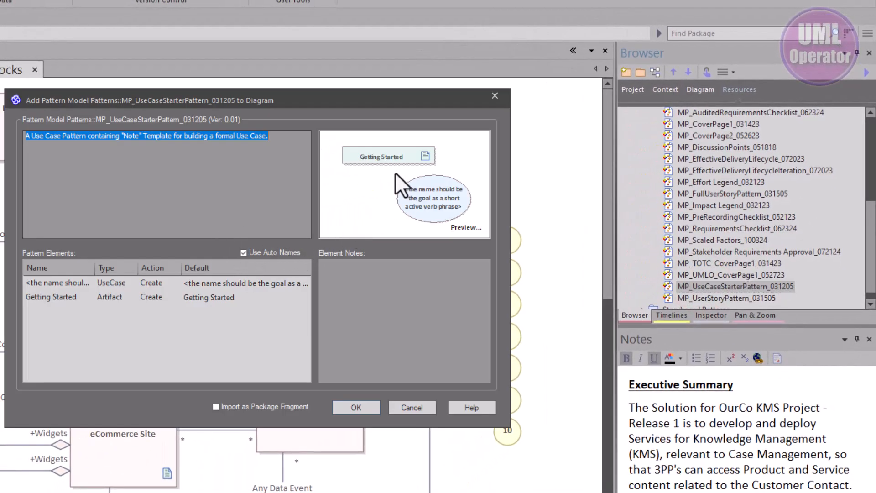
{"action": "left_click", "coordinate": [355, 408]}
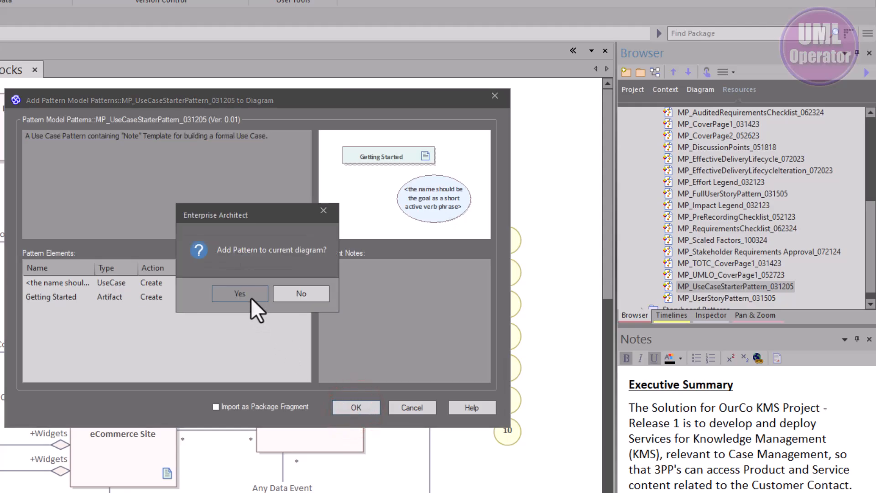
{"action": "left_click", "coordinate": [249, 295]}
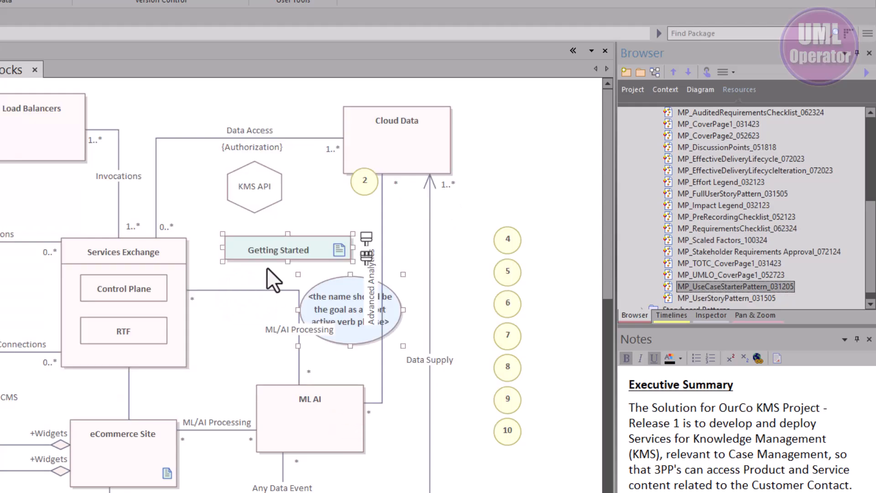
{"action": "left_click", "coordinate": [564, 173]}
- Move the Getting Started artifact to the right of Cloud Data and read through the notes in its properties
{"action": "left_click_drag", "start_coordinate": [327, 246], "coordinate": [539, 115]}
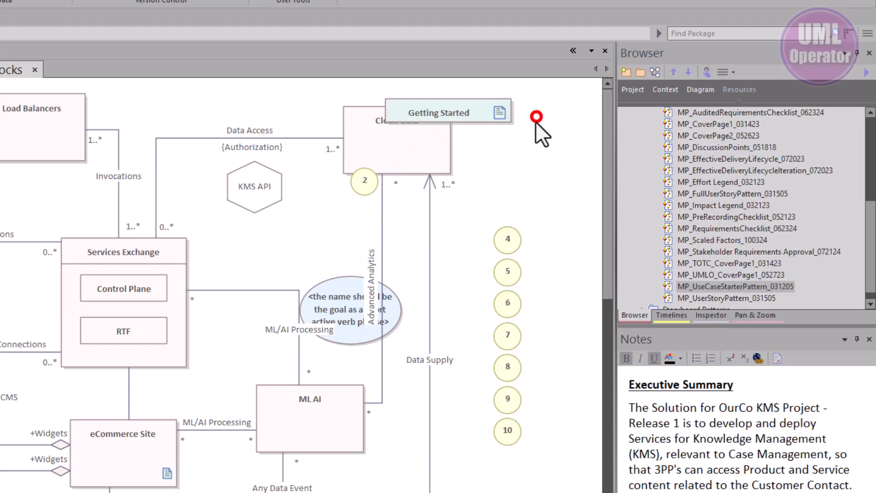
{"action": "left_click", "coordinate": [461, 113]}
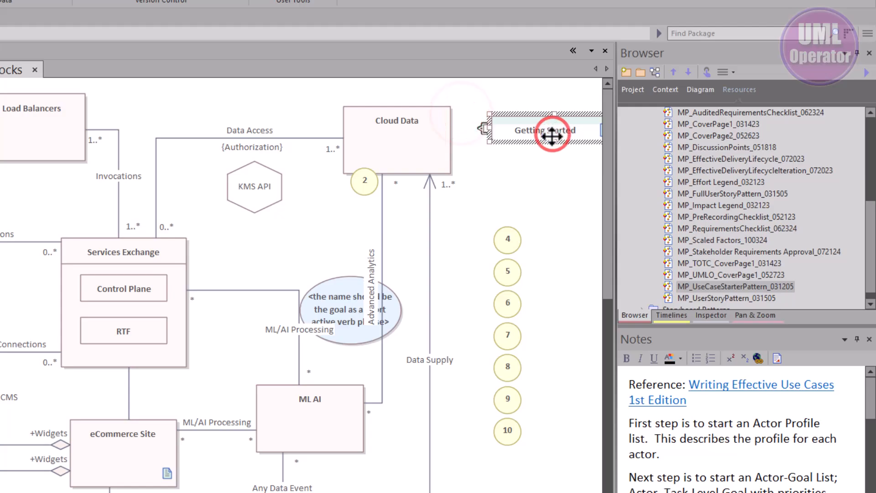
{"action": "double_click", "coordinate": [553, 133]}
{"action": "scroll", "coordinate": [400, 178], "scroll_direction": "down", "scroll_amount": 5}
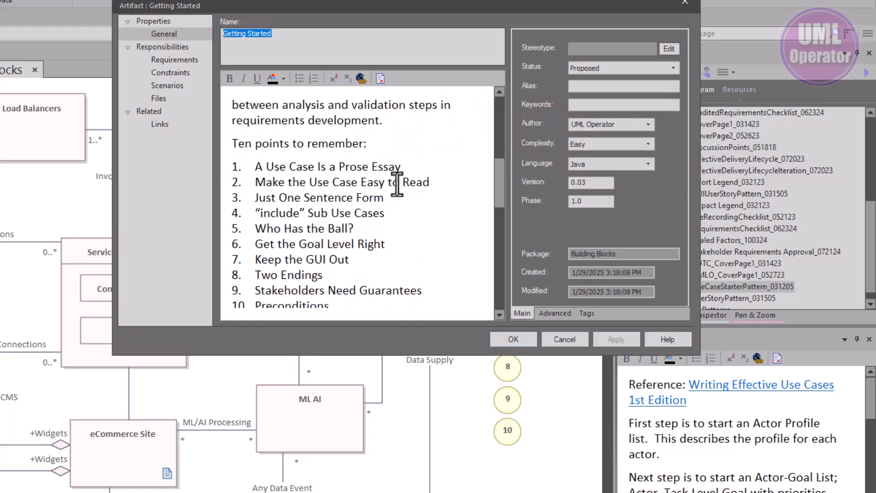
{"action": "left_click", "coordinate": [515, 341]}
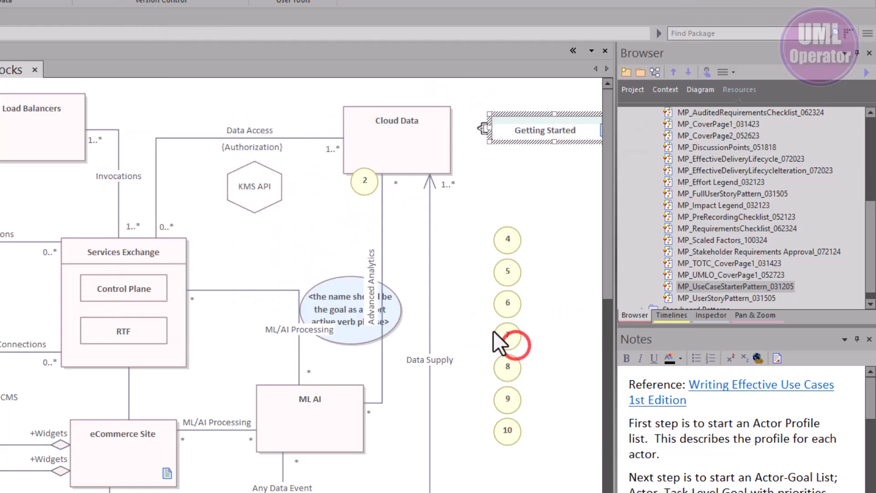
- Move the use case element just below KMS API and review the template notes in its properties
{"action": "left_click_drag", "start_coordinate": [343, 294], "coordinate": [293, 223]}
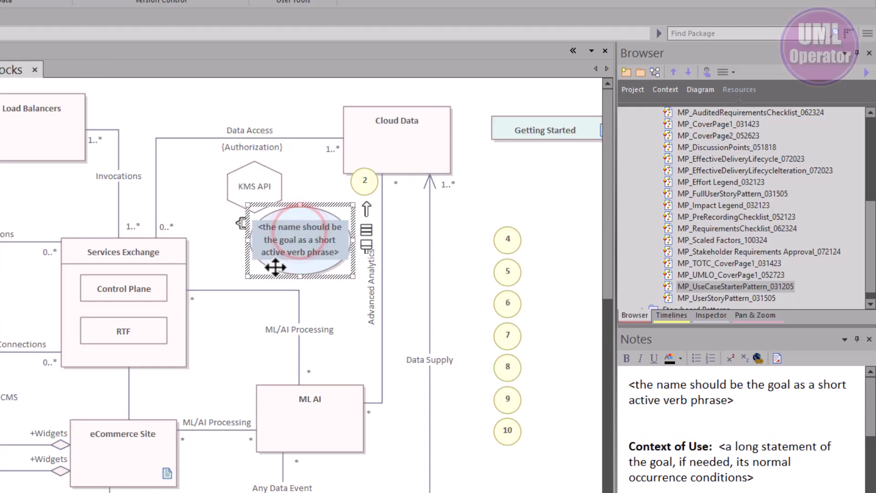
{"action": "right_click", "coordinate": [275, 268]}
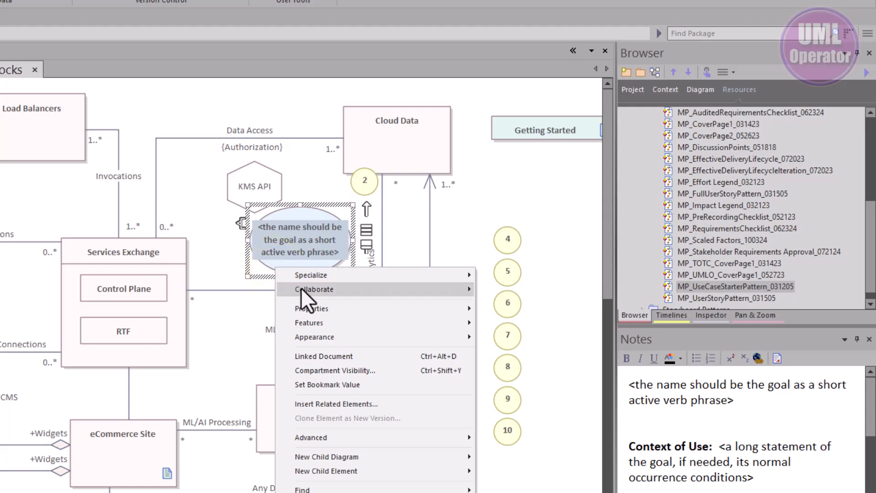
{"action": "left_click", "coordinate": [313, 305]}
{"action": "left_click", "coordinate": [552, 312]}
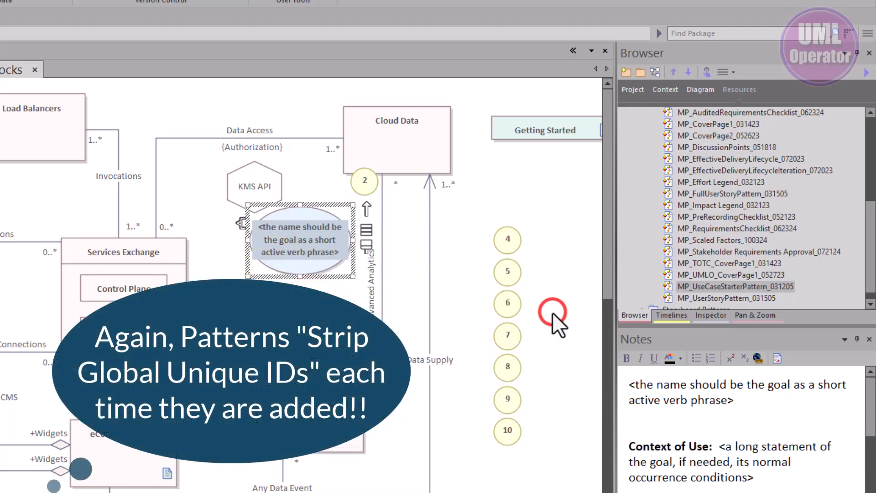
{"action": "scroll", "coordinate": [386, 235], "scroll_direction": "down", "scroll_amount": 6}
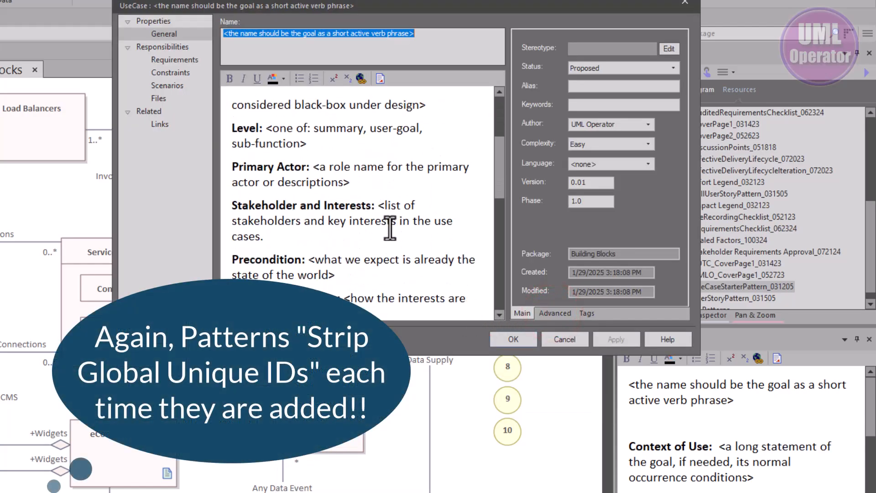
{"action": "scroll", "coordinate": [390, 227], "scroll_direction": "down", "scroll_amount": 6}
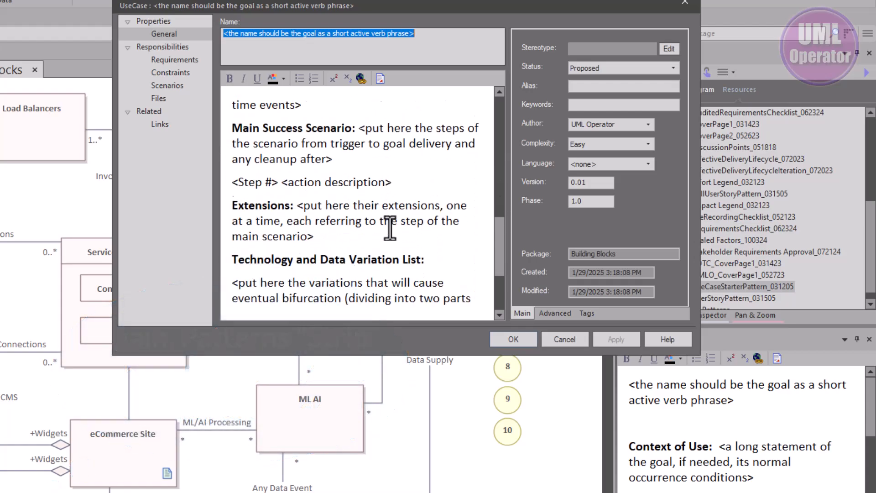
{"action": "left_click", "coordinate": [566, 341]}
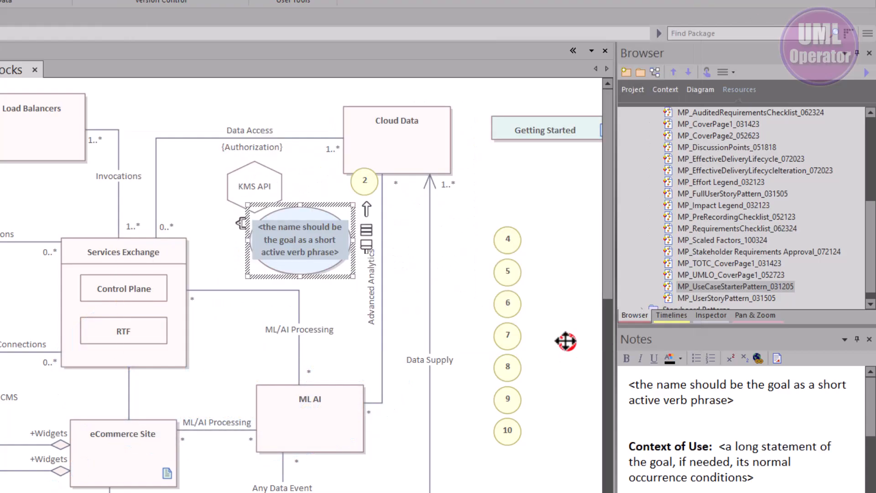
{"action": "left_click", "coordinate": [402, 261]}
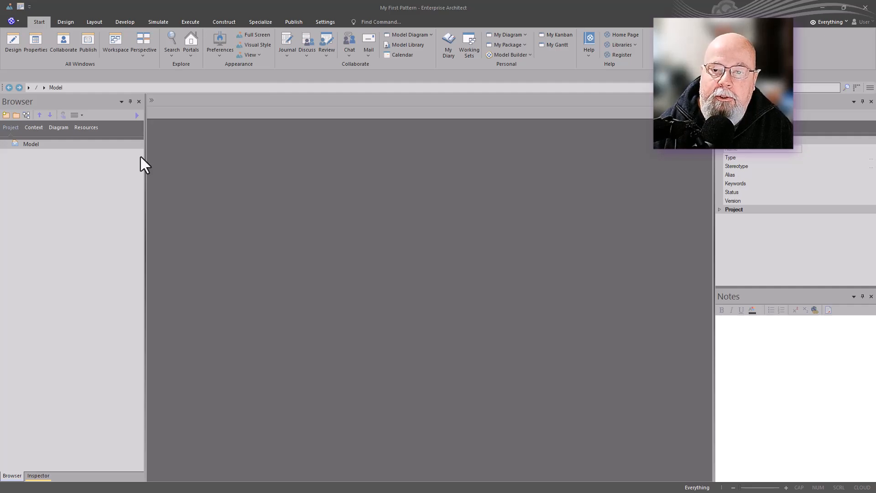
{"action": "left_click", "coordinate": [16, 102]}
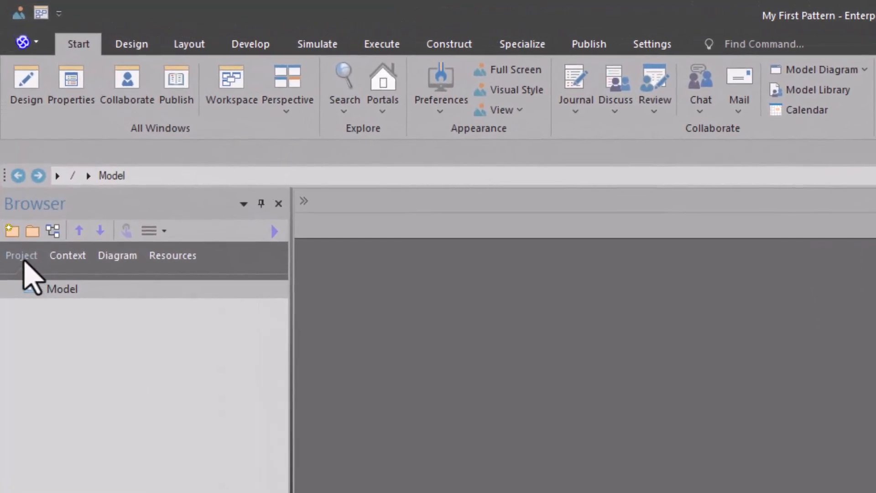
- Check the project's resources for the Patterns entry and return to the project's model tree
{"action": "left_click", "coordinate": [11, 128]}
{"action": "left_click", "coordinate": [158, 257]}
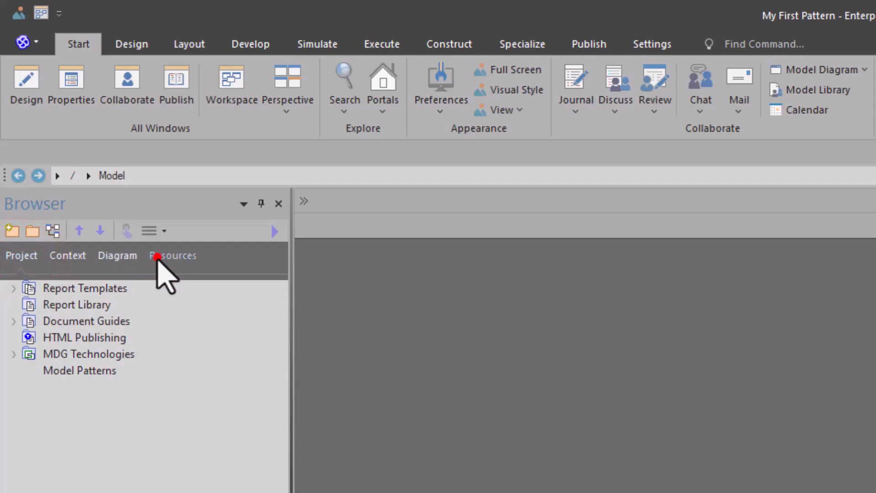
{"action": "left_click", "coordinate": [62, 434]}
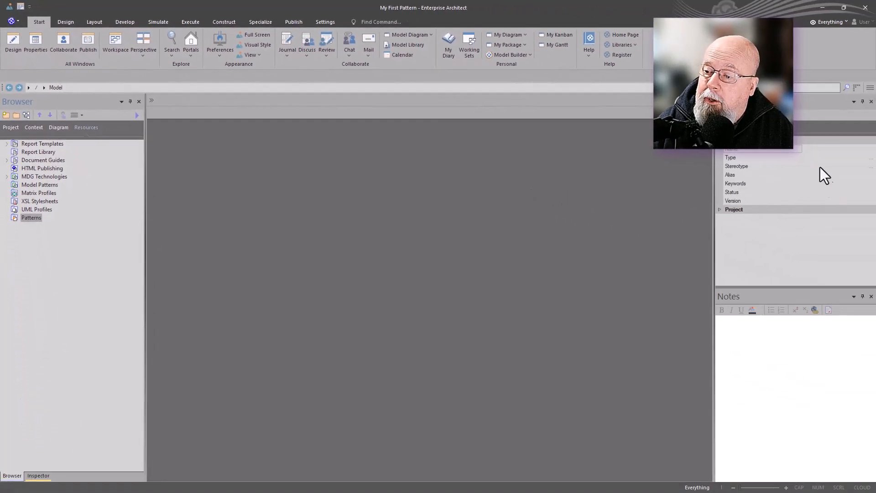
{"action": "left_click", "coordinate": [9, 128]}
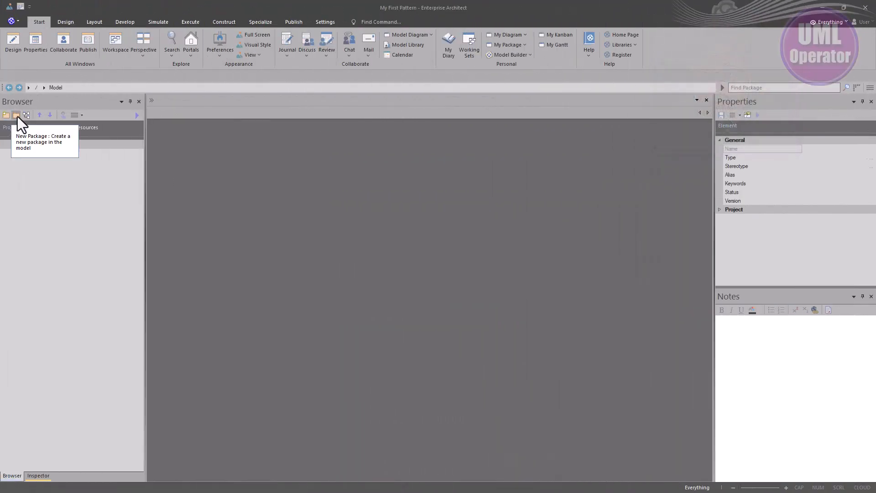
- Create a package named Discussion Points under Model, containing a UML Structural Class diagram also named Discussion Points
{"action": "left_click", "coordinate": [17, 115]}
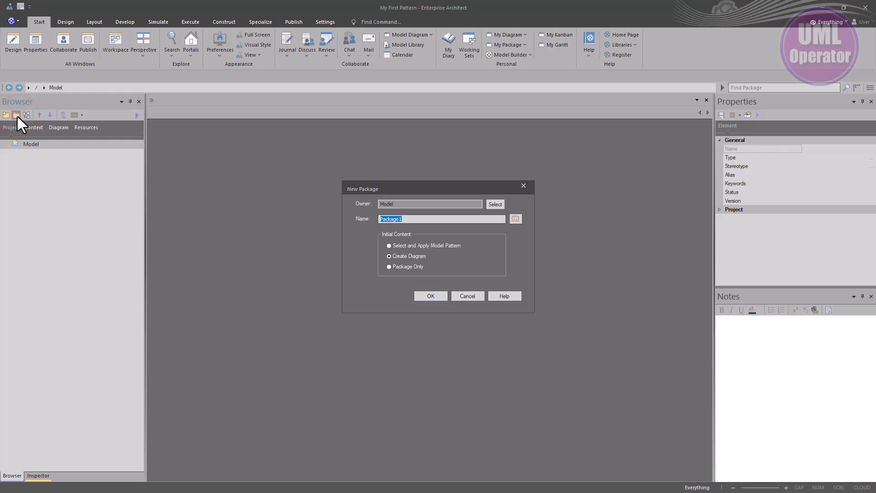
{"action": "type", "text": "Discussion Points"}
{"action": "left_click", "coordinate": [429, 295]}
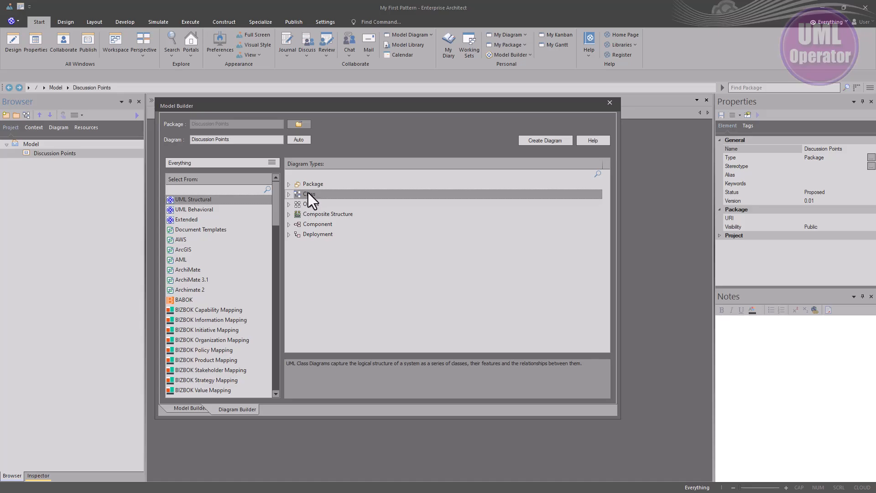
{"action": "left_click", "coordinate": [537, 140]}
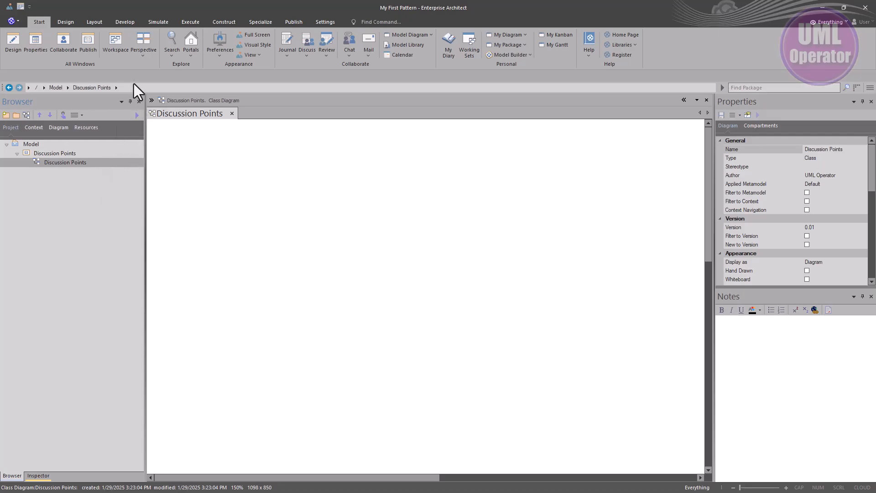
- Show the diagram Toolbox and dock it to the left of the Browser
{"action": "left_click", "coordinate": [67, 22]}
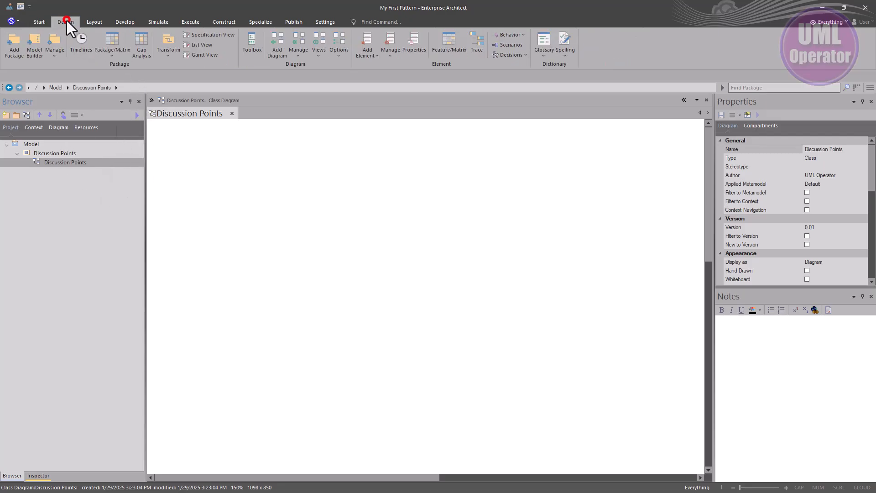
{"action": "left_click", "coordinate": [40, 23]}
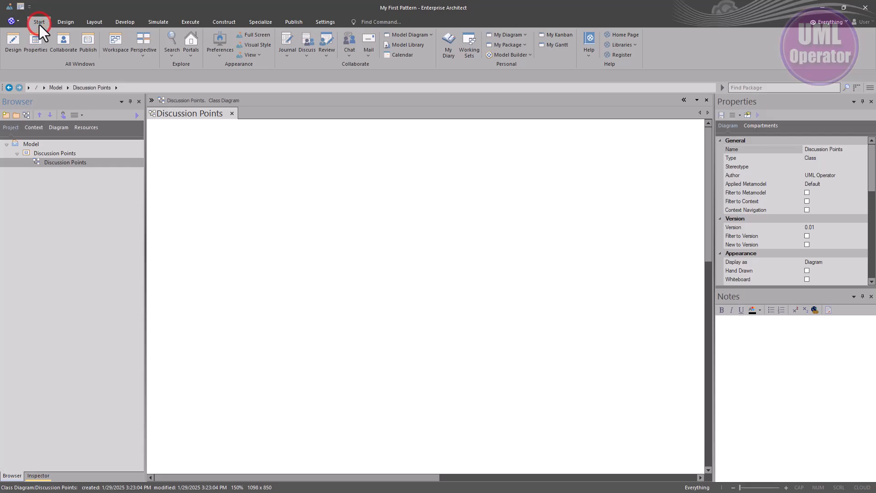
{"action": "left_click", "coordinate": [34, 45]}
{"action": "left_click", "coordinate": [16, 43]}
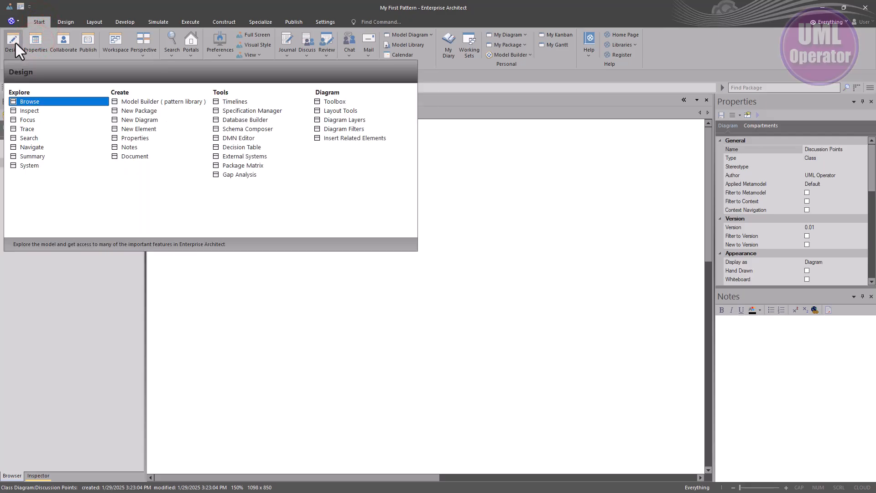
{"action": "left_click", "coordinate": [343, 101]}
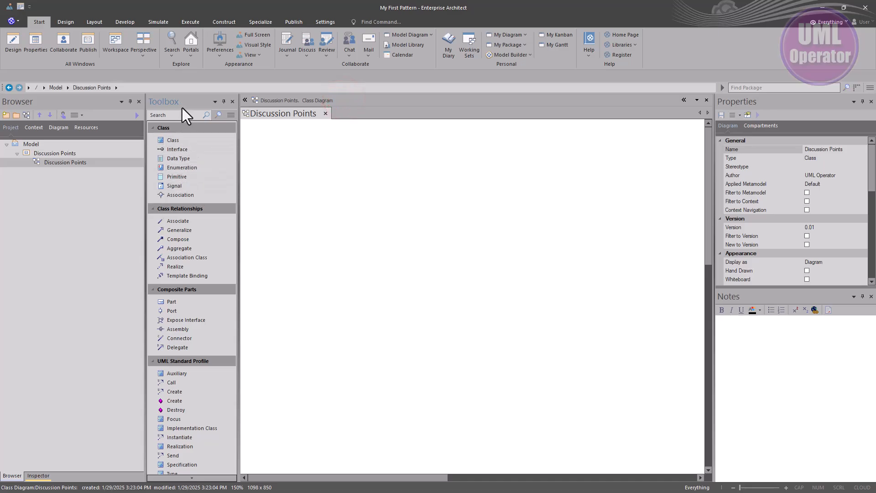
{"action": "left_click_drag", "start_coordinate": [183, 106], "coordinate": [17, 289]}
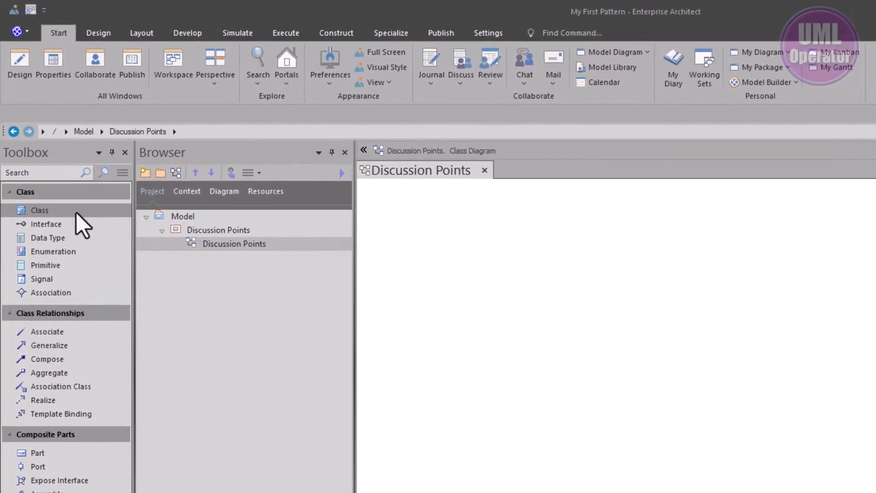
- Add a Class element near the upper-left corner of the Discussion Points diagram
{"action": "left_click", "coordinate": [73, 210]}
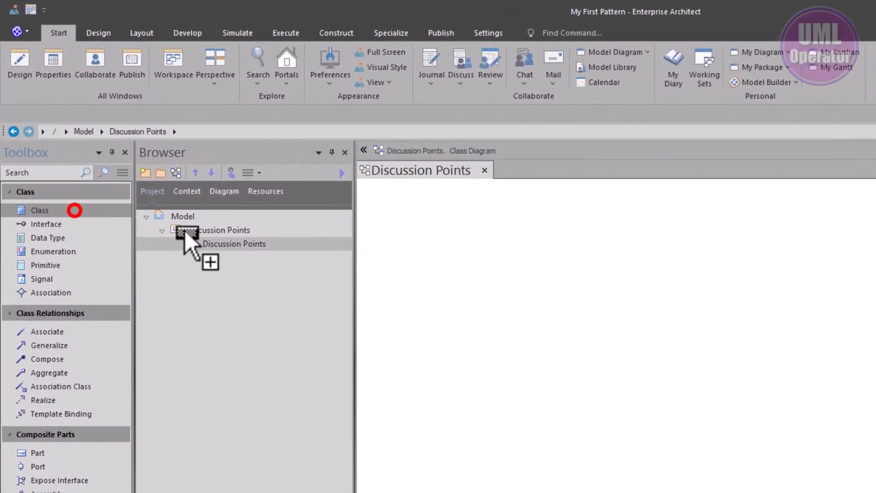
{"action": "left_click", "coordinate": [413, 223]}
{"action": "left_click", "coordinate": [538, 314]}
{"action": "left_click", "coordinate": [459, 264]}
- Enable the custom draw style for the class element and set its shape to Ellipse
{"action": "right_click", "coordinate": [469, 256]}
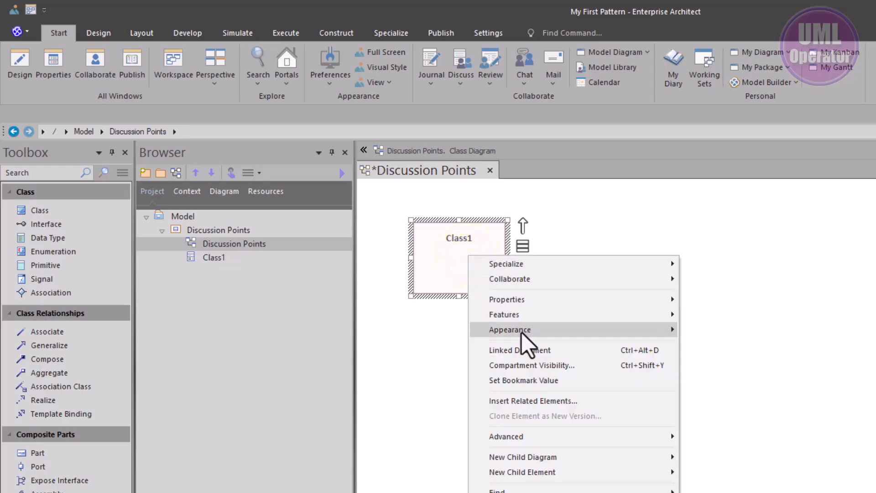
{"action": "mouse_move", "coordinate": [521, 332]}
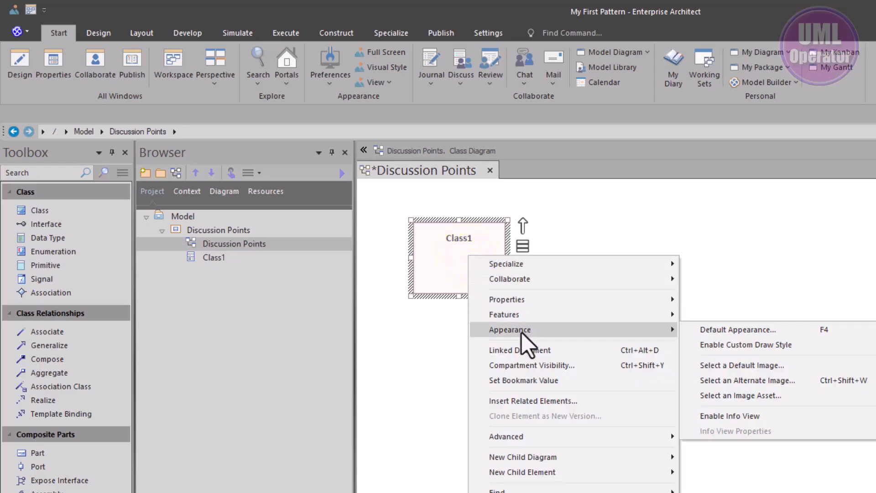
{"action": "left_click", "coordinate": [713, 344]}
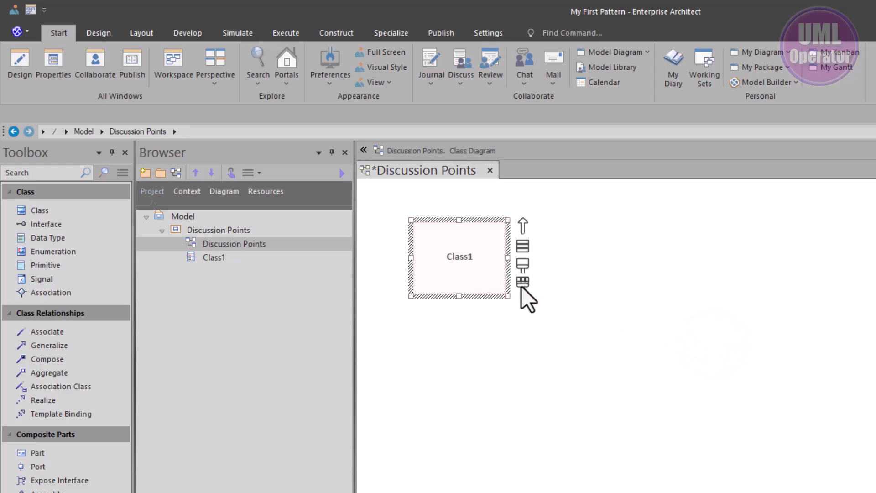
{"action": "left_click", "coordinate": [522, 287]}
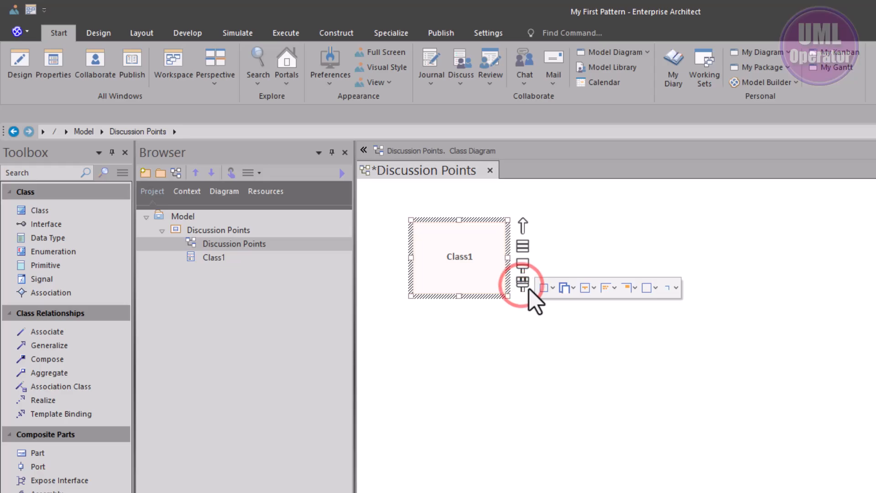
{"action": "left_click", "coordinate": [548, 291]}
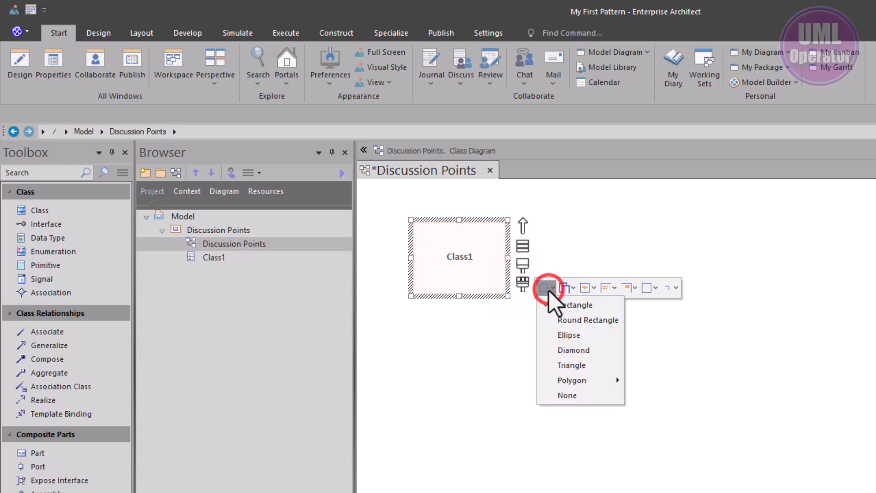
{"action": "left_click", "coordinate": [589, 337]}
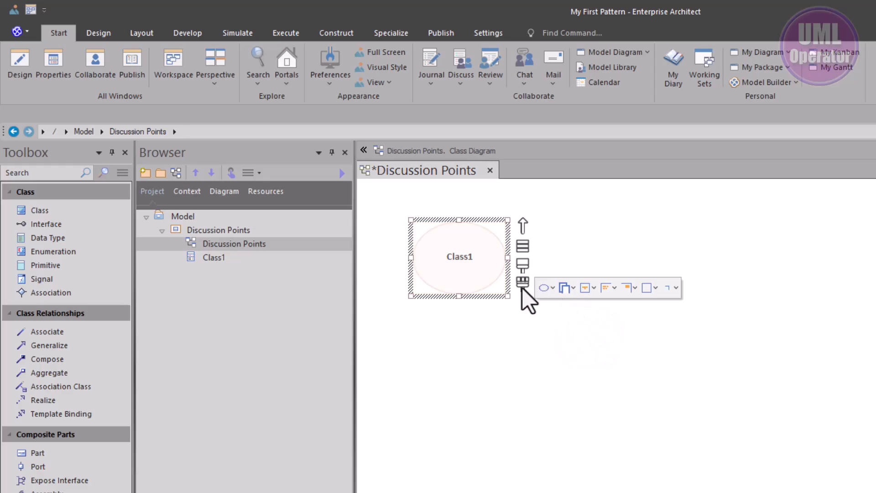
- Shrink the ellipse to about half its size, move it slightly up, and save the diagram
{"action": "left_click", "coordinate": [463, 256]}
{"action": "left_click_drag", "start_coordinate": [506, 297], "coordinate": [458, 262]}
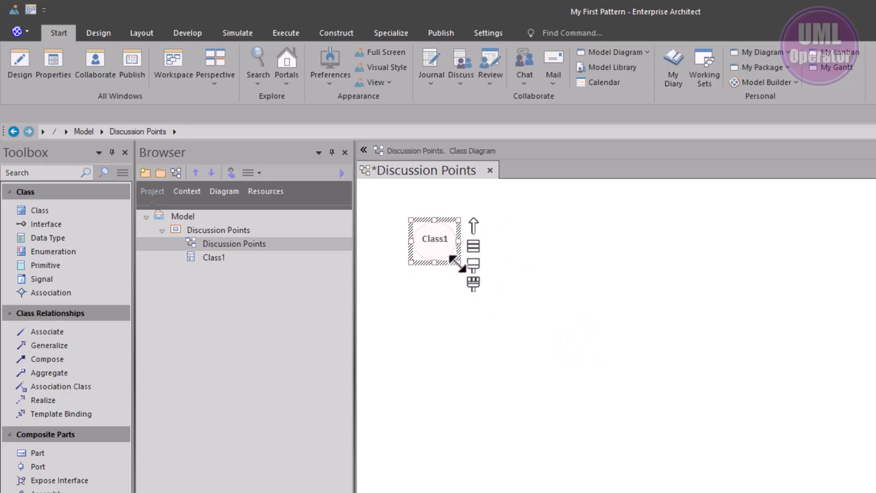
{"action": "left_click", "coordinate": [457, 291]}
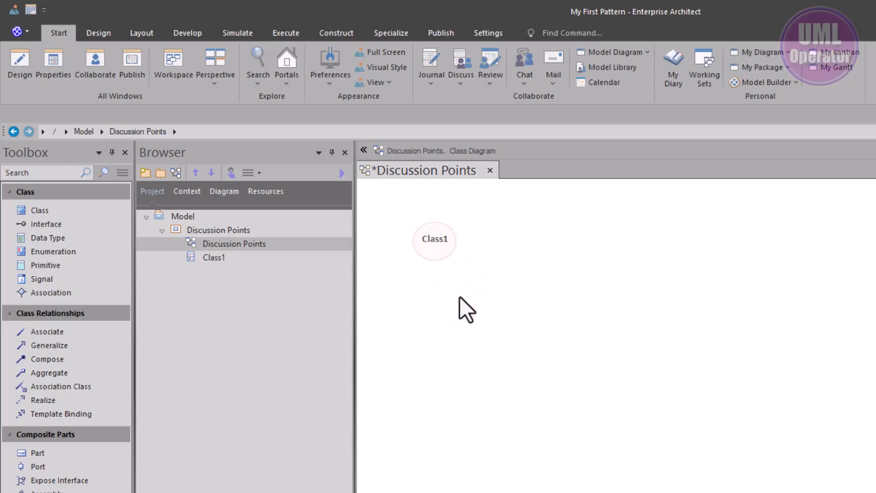
{"action": "left_click_drag", "start_coordinate": [437, 249], "coordinate": [437, 235]}
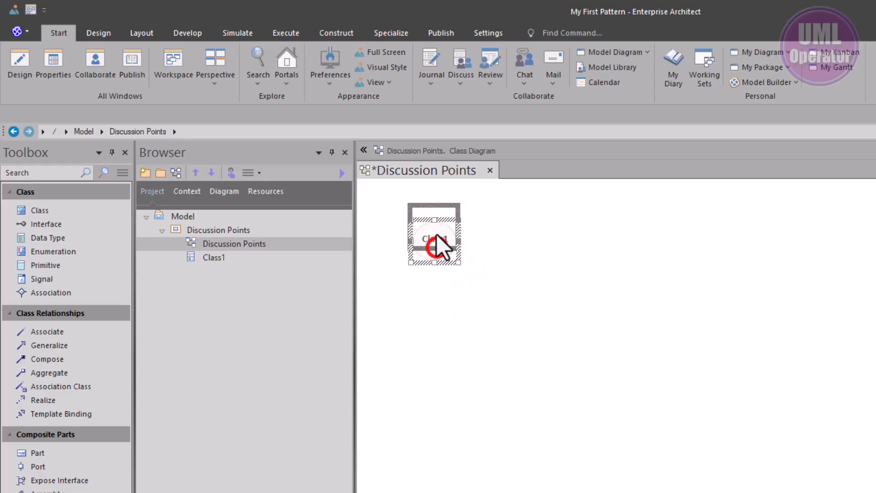
{"action": "left_click", "coordinate": [443, 274]}
{"action": "key", "text": "ctrl+s"}
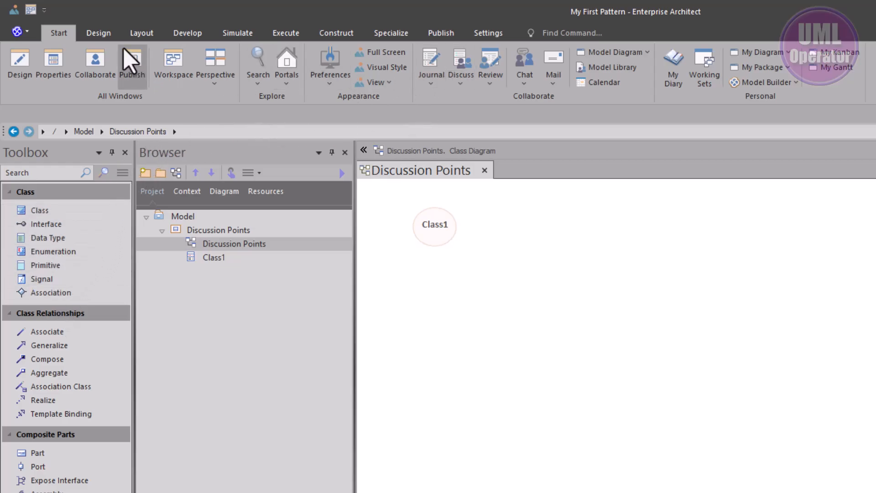
- Change the type of the Discussion Points diagram to Data Modeling from the Extended group
{"action": "left_click", "coordinate": [94, 36]}
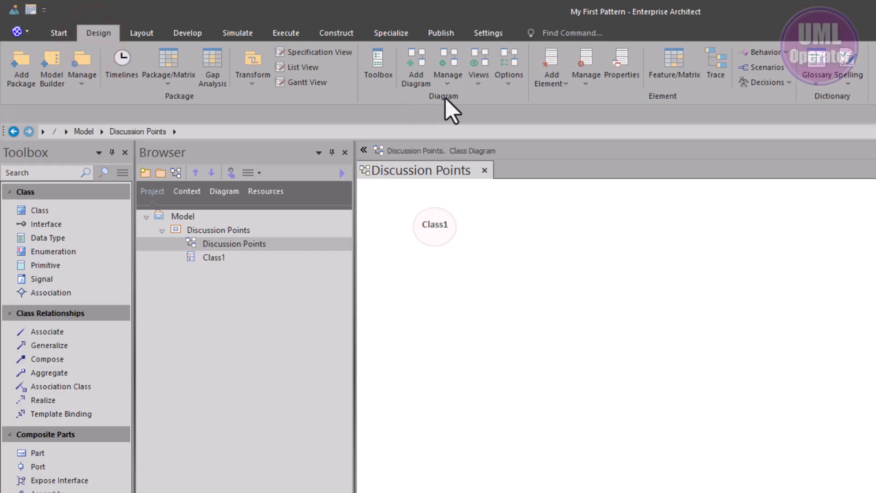
{"action": "left_click", "coordinate": [505, 88]}
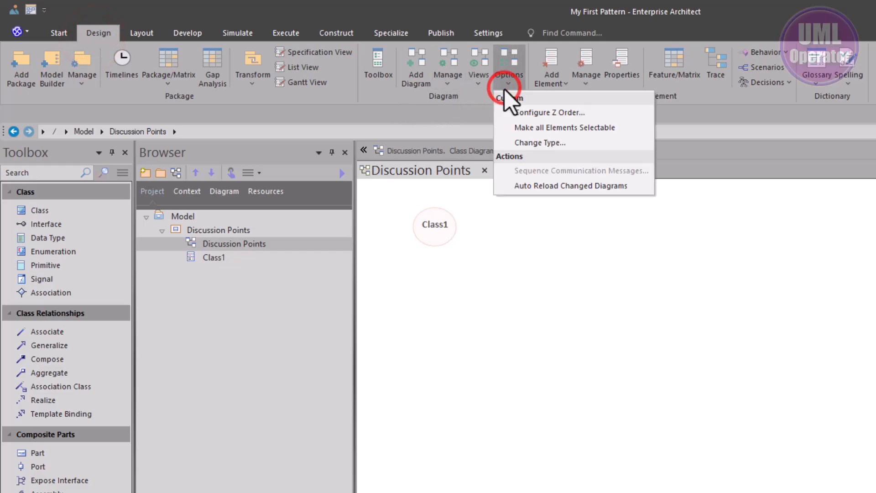
{"action": "left_click", "coordinate": [528, 144]}
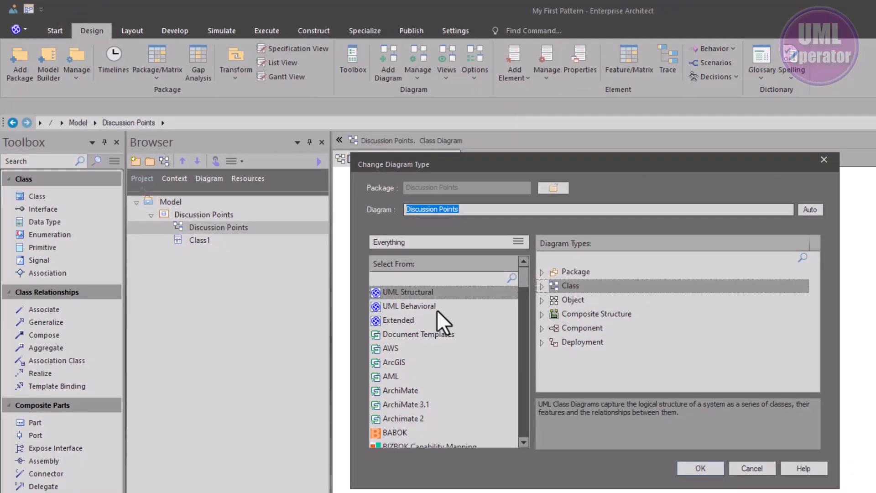
{"action": "scroll", "coordinate": [430, 356], "scroll_direction": "down", "scroll_amount": 3}
{"action": "scroll", "coordinate": [430, 356], "scroll_direction": "up", "scroll_amount": 3}
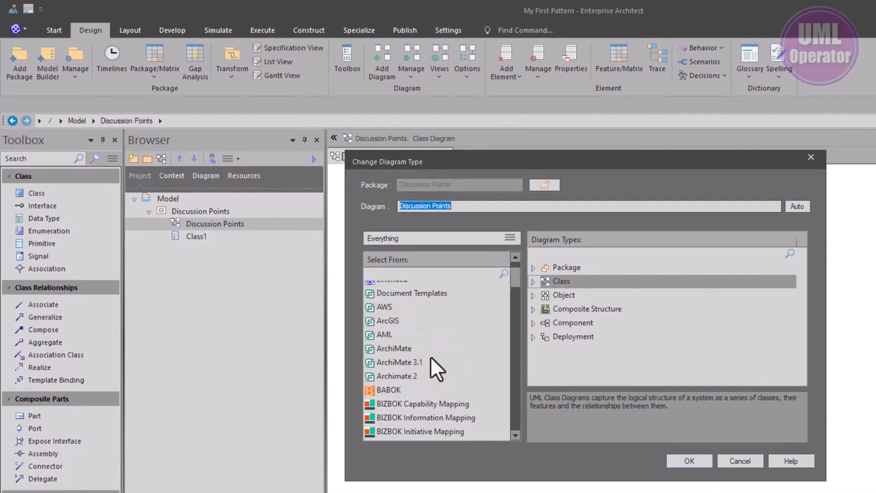
{"action": "left_click", "coordinate": [402, 313]}
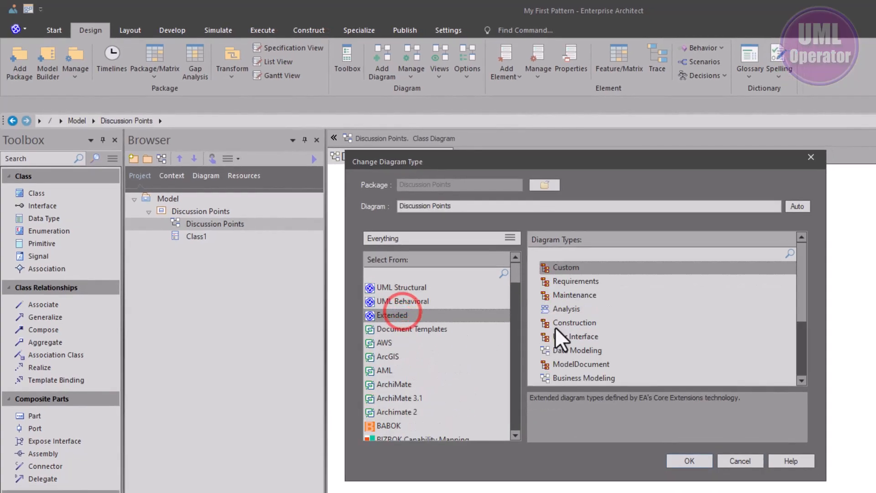
{"action": "left_click", "coordinate": [565, 348]}
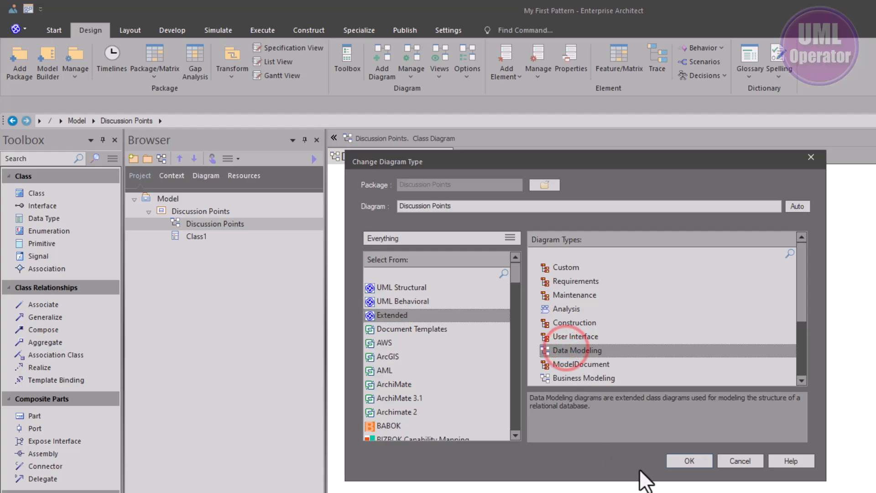
{"action": "left_click", "coordinate": [689, 461]}
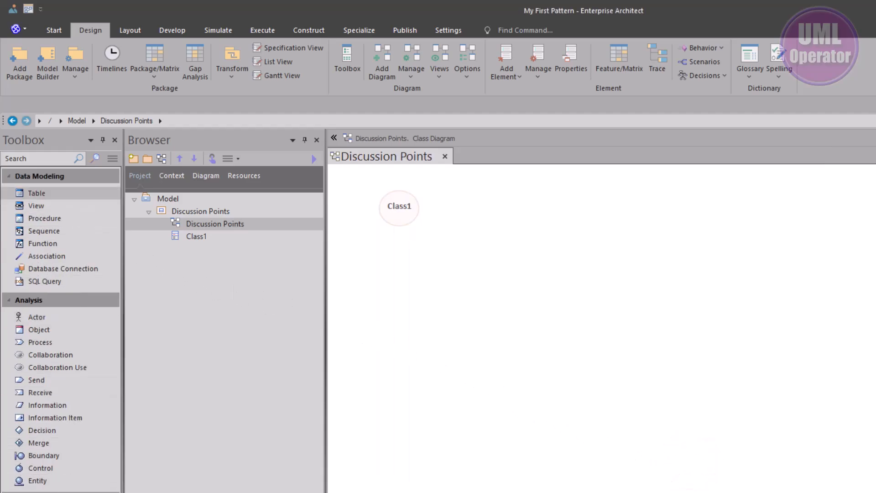
- Search the diagram type groups for "data" and change the Discussion Points diagram to DataFlowDiagram from Data Flow Diagrams
{"action": "left_click", "coordinate": [469, 76]}
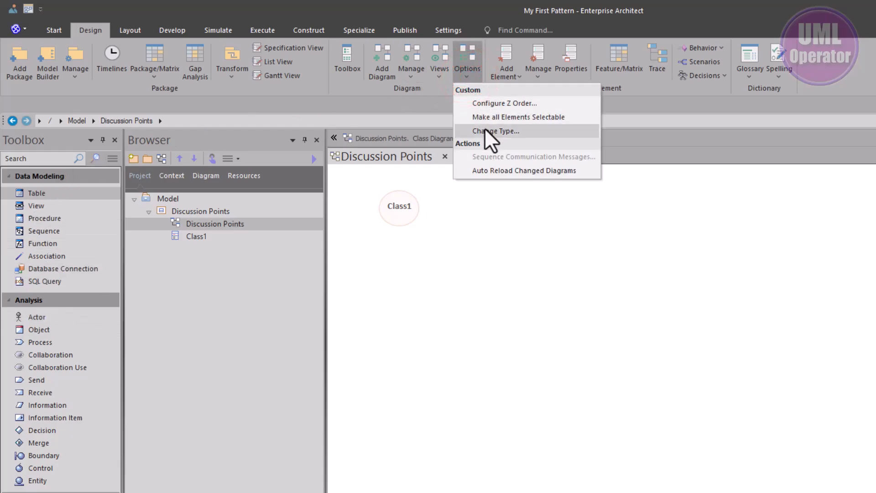
{"action": "left_click", "coordinate": [485, 130]}
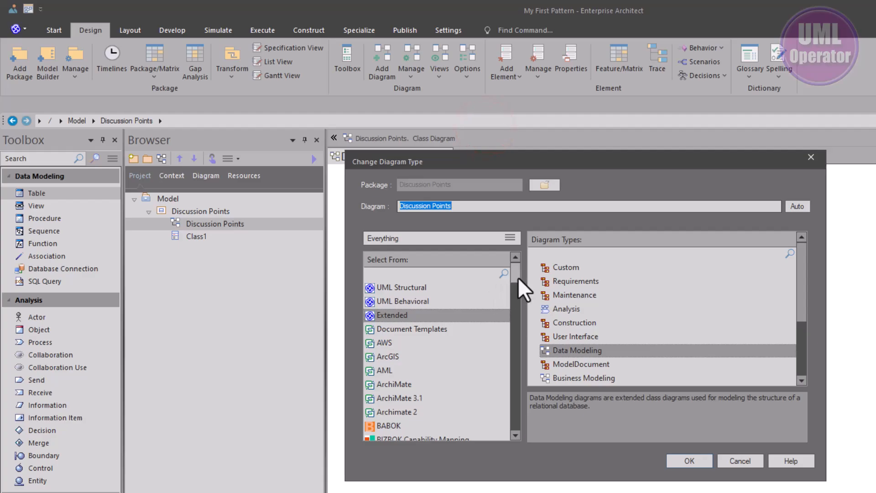
{"action": "left_click", "coordinate": [435, 272]}
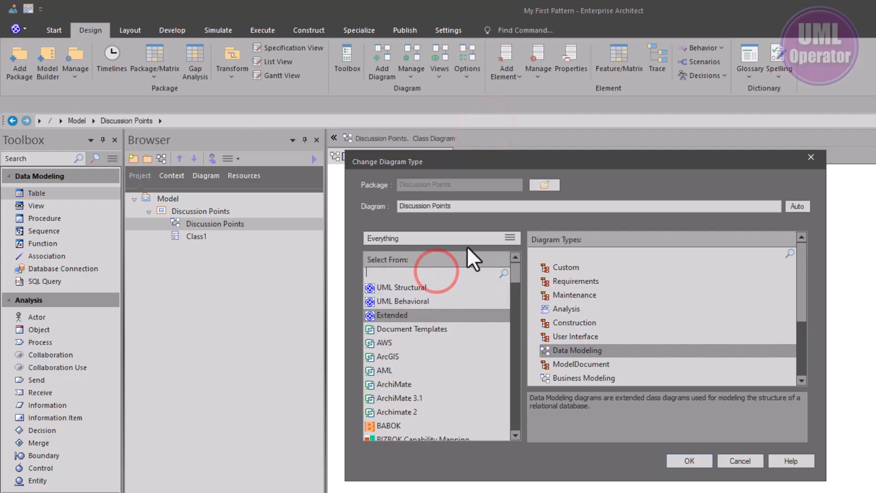
{"action": "type", "text": "data"}
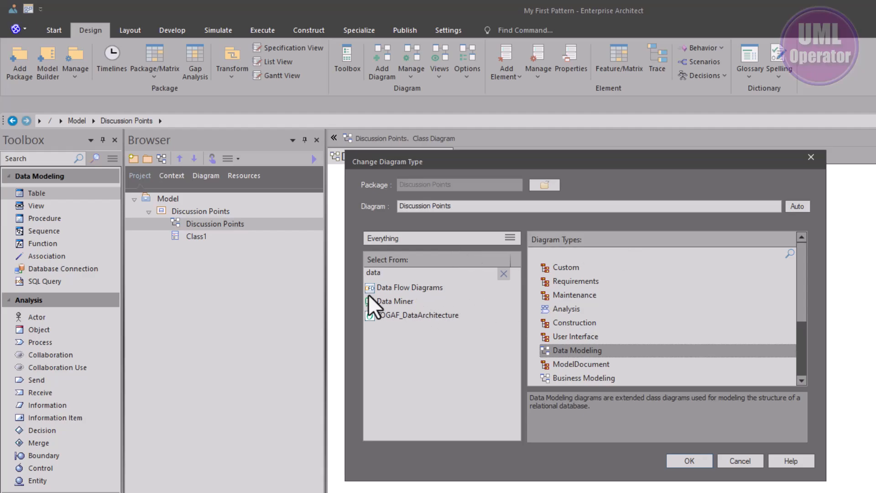
{"action": "left_click", "coordinate": [400, 284]}
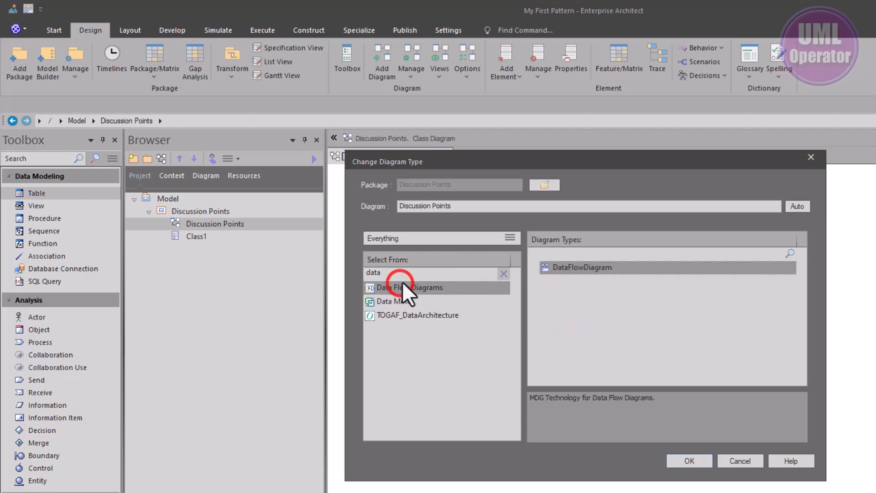
{"action": "left_click", "coordinate": [687, 460]}
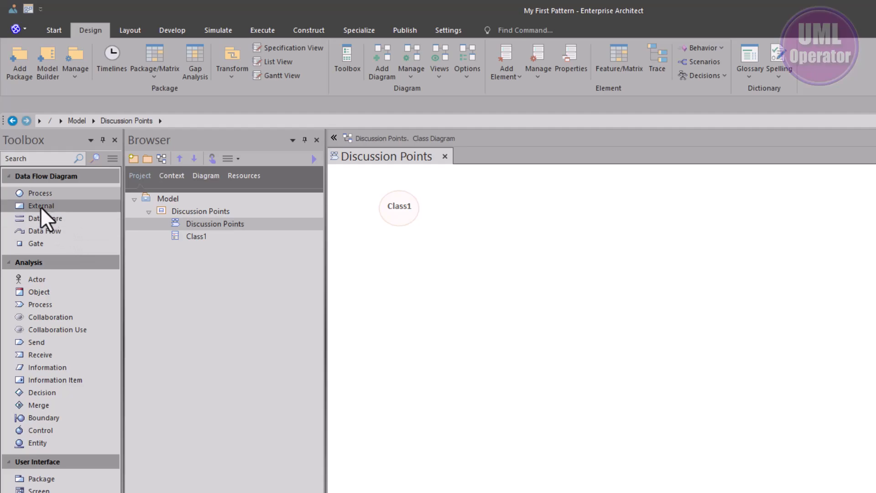
- Add a data flow Process element below the class ellipse, shrink it to about half its size, and move it slightly toward the diagram's left
{"action": "left_click", "coordinate": [42, 194]}
{"action": "left_click", "coordinate": [388, 257]}
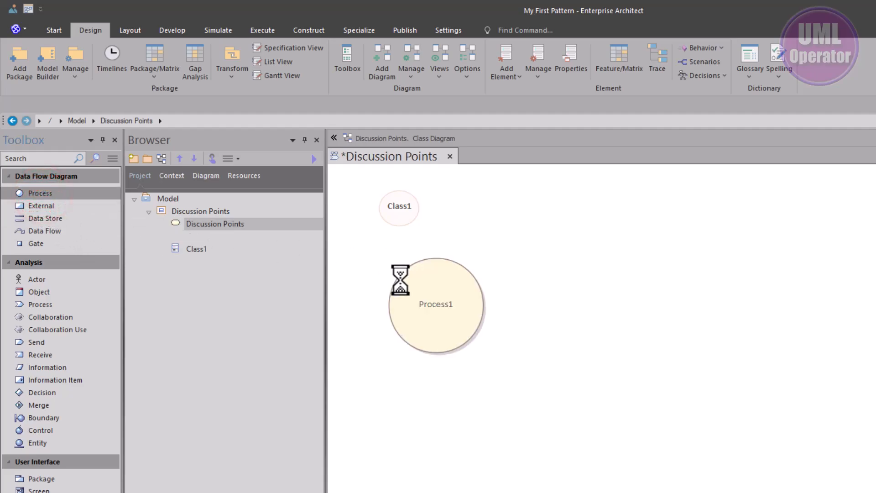
{"action": "left_click", "coordinate": [446, 395]}
{"action": "left_click_drag", "start_coordinate": [433, 336], "coordinate": [407, 333]}
{"action": "left_click_drag", "start_coordinate": [458, 349], "coordinate": [396, 291]}
{"action": "left_click", "coordinate": [427, 368]}
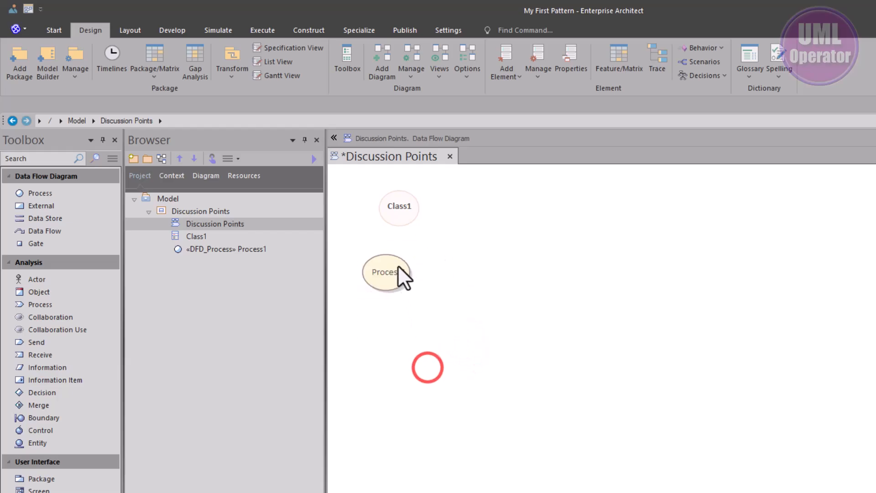
- Rename the process element as 1 and try to shrink its ellipse further
{"action": "left_click", "coordinate": [382, 278]}
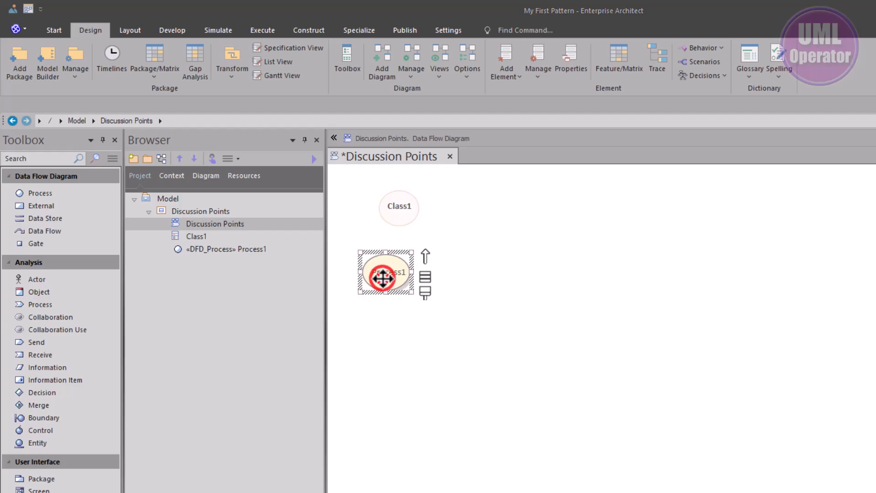
{"action": "double_click", "coordinate": [382, 278]}
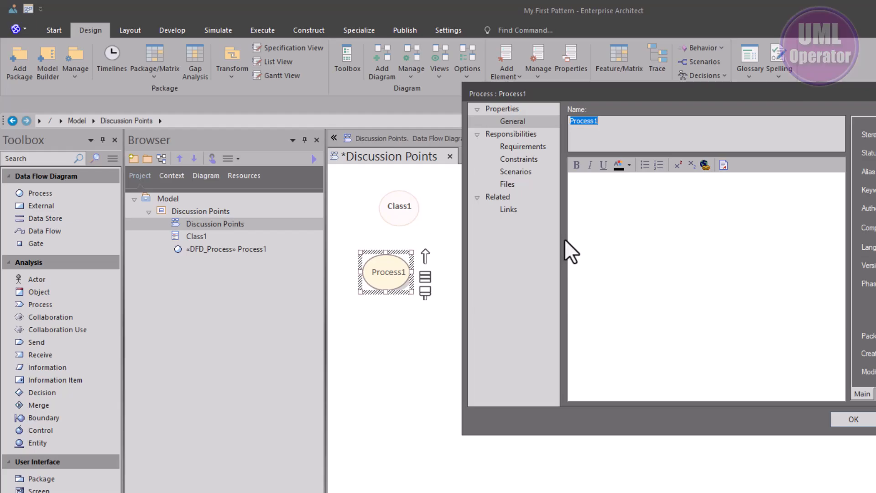
{"action": "type", "text": "1"}
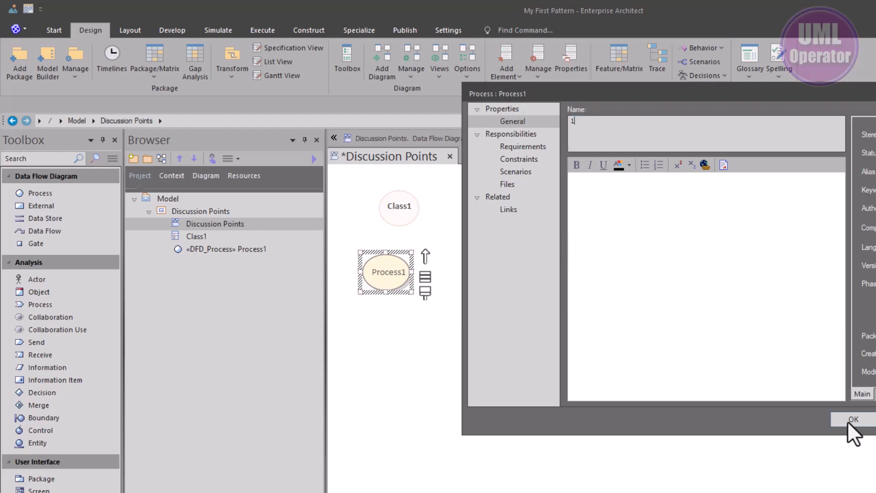
{"action": "left_click", "coordinate": [852, 419]}
{"action": "left_click", "coordinate": [493, 370]}
{"action": "left_click", "coordinate": [392, 274]}
{"action": "mouse_move", "coordinate": [410, 291]}
{"action": "left_mouse_down"}
{"action": "mouse_move", "coordinate": [386, 276]}
{"action": "mouse_move", "coordinate": [401, 292]}
{"action": "left_mouse_up"}
{"action": "left_click", "coordinate": [428, 335]}
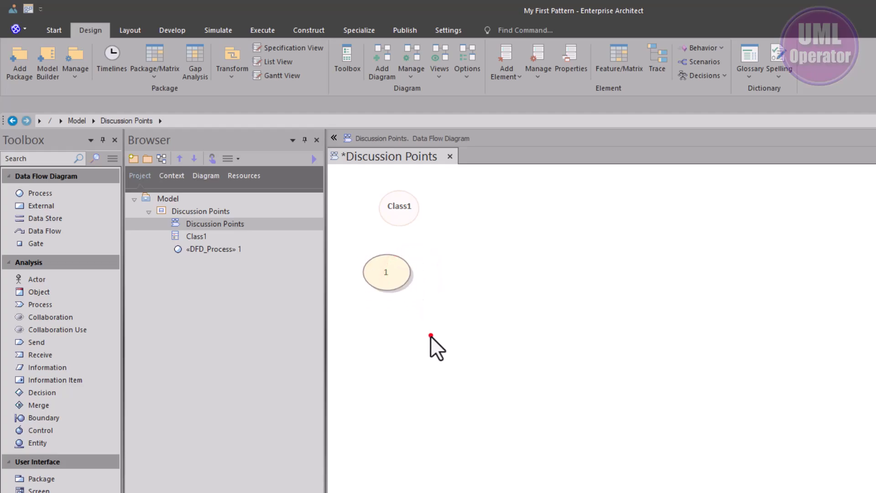
{"action": "left_click", "coordinate": [399, 284]}
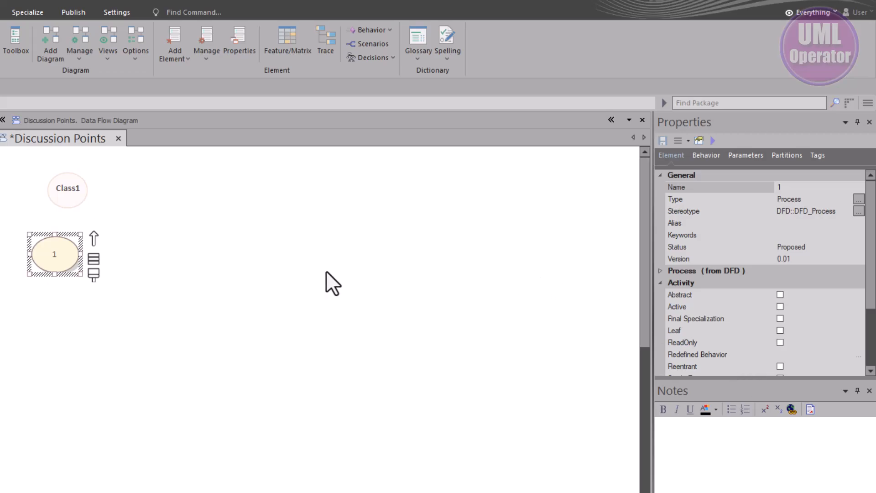
- Rename the Class1 element as 1
{"action": "left_click", "coordinate": [65, 194]}
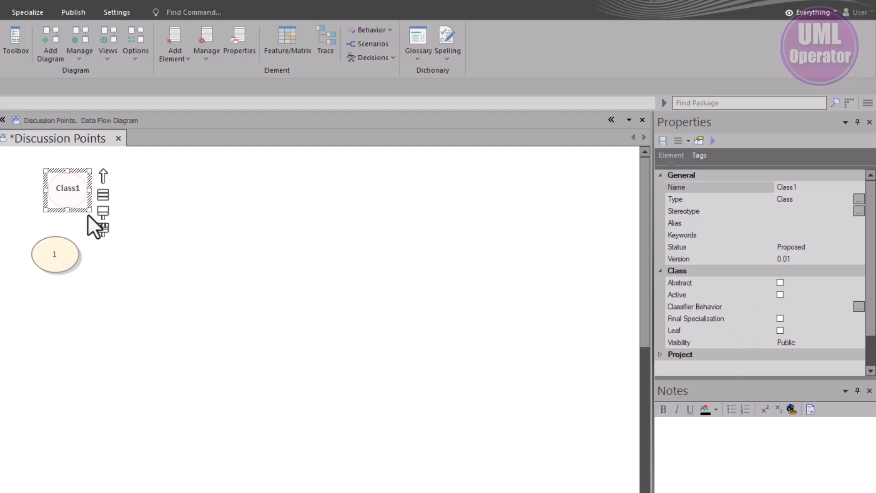
{"action": "double_click", "coordinate": [74, 197]}
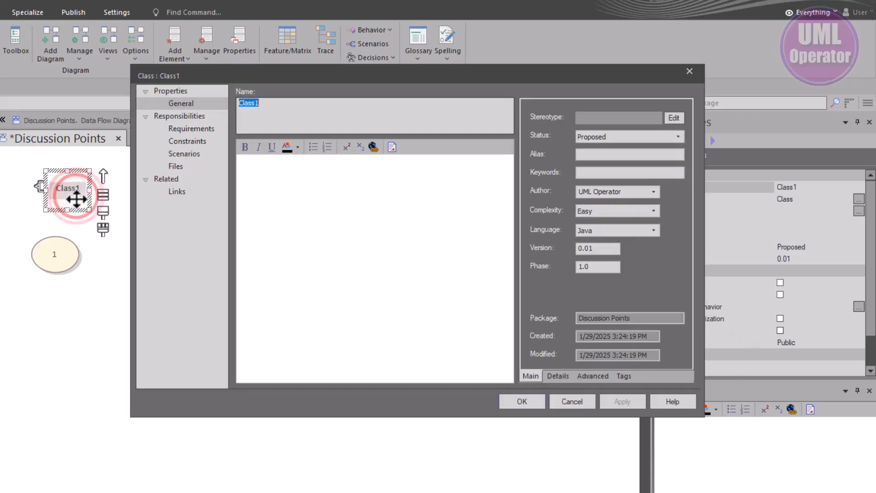
{"action": "type", "text": "1"}
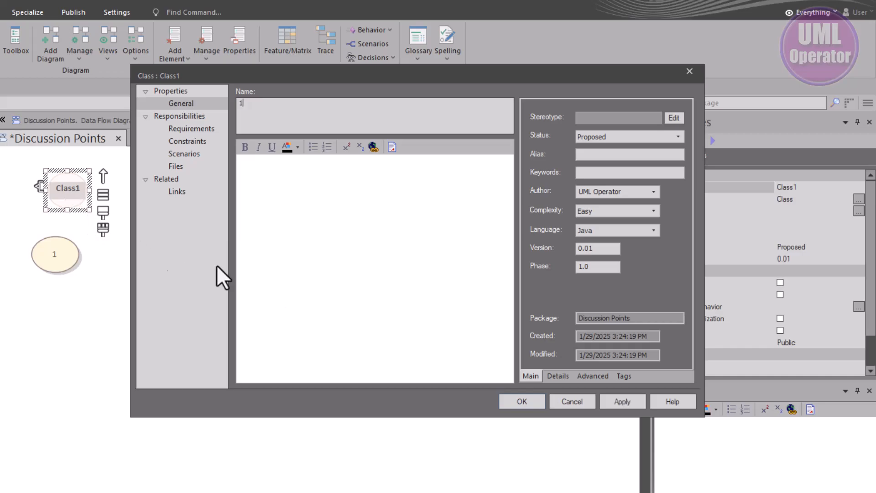
{"action": "left_click", "coordinate": [522, 402]}
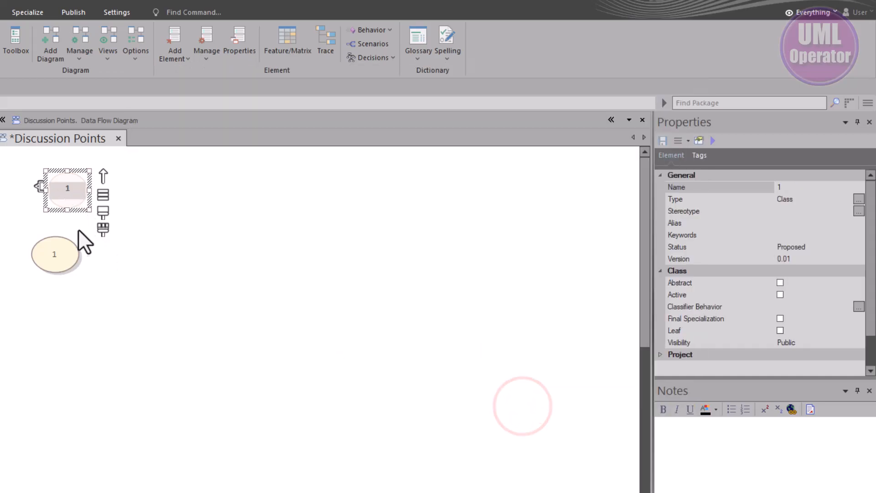
{"action": "left_click", "coordinate": [78, 231]}
- Shrink the class ellipse to a round marker about half its size and shift it slightly down
{"action": "left_click", "coordinate": [67, 194]}
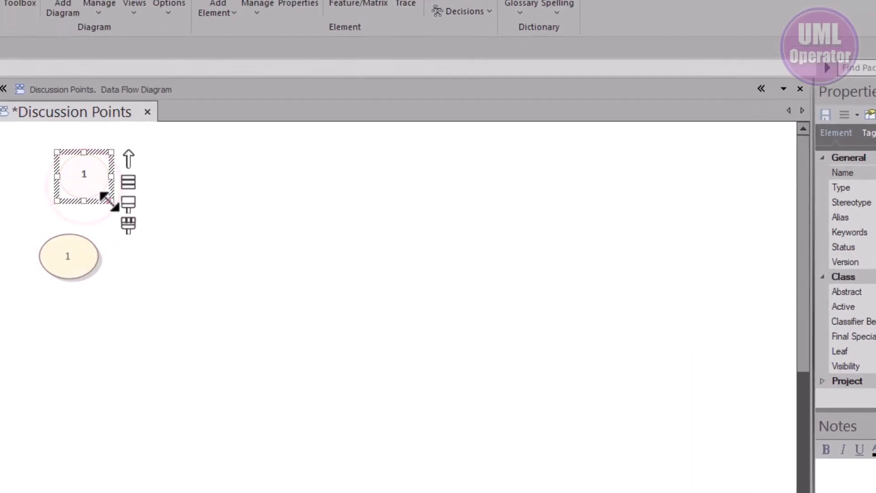
{"action": "left_click_drag", "start_coordinate": [109, 201], "coordinate": [61, 165]}
{"action": "left_click", "coordinate": [216, 243]}
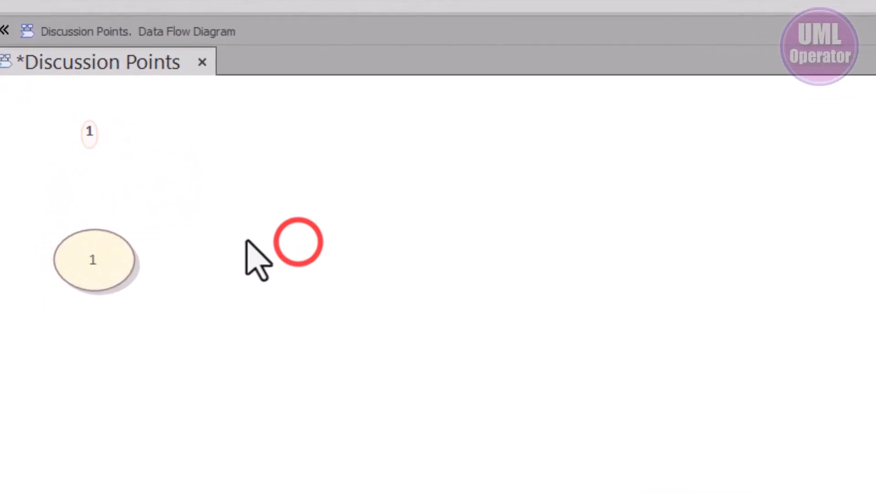
{"action": "left_click", "coordinate": [91, 133]}
{"action": "left_click", "coordinate": [196, 197]}
{"action": "left_click", "coordinate": [97, 150]}
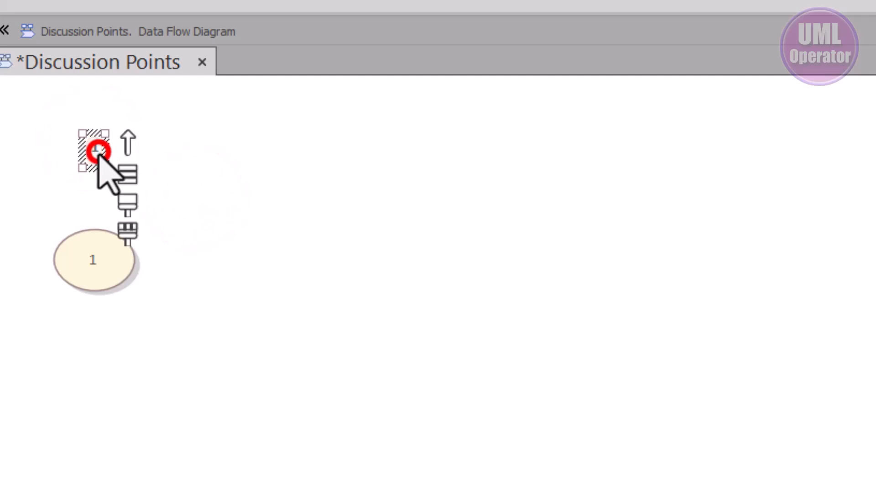
{"action": "left_click_drag", "start_coordinate": [106, 168], "coordinate": [122, 170]}
{"action": "left_click", "coordinate": [246, 257]}
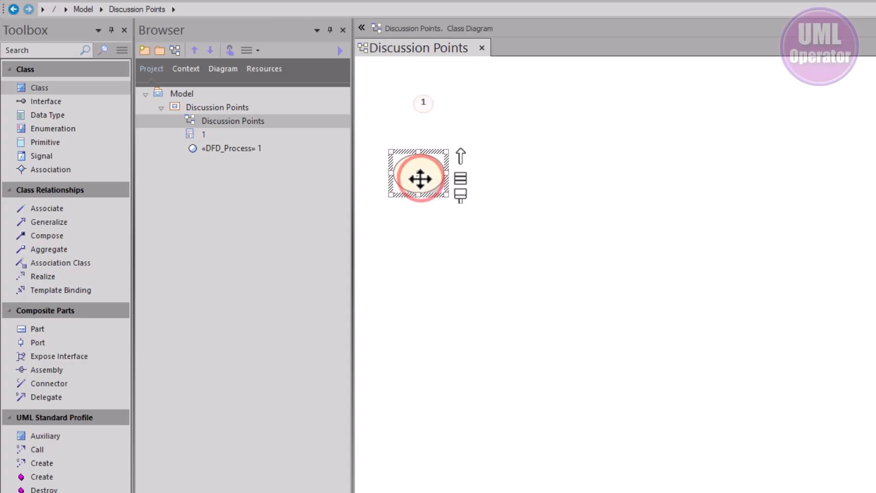
- Delete the DFD_Process element 1 from the model
{"action": "left_click", "coordinate": [222, 147]}
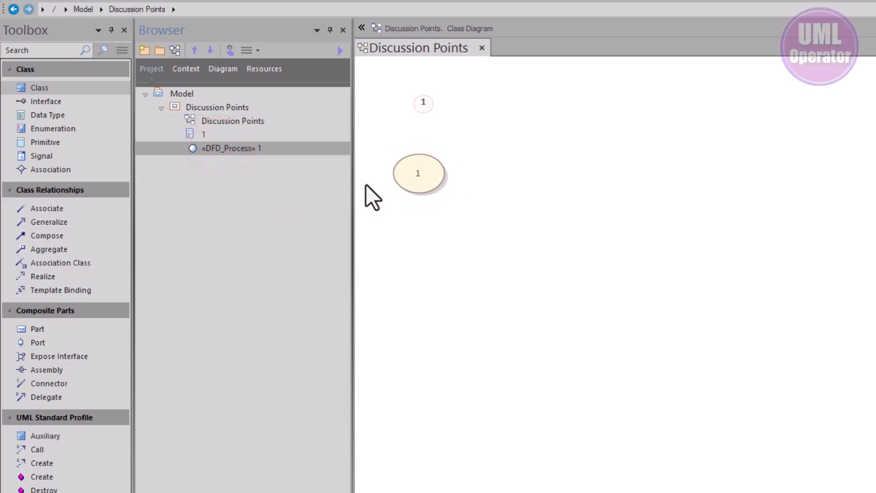
{"action": "left_click", "coordinate": [407, 174]}
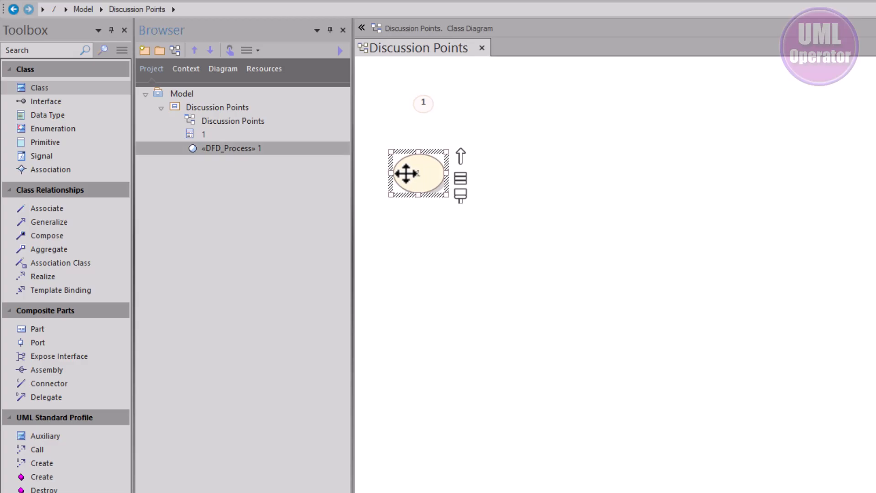
{"action": "right_click", "coordinate": [233, 148]}
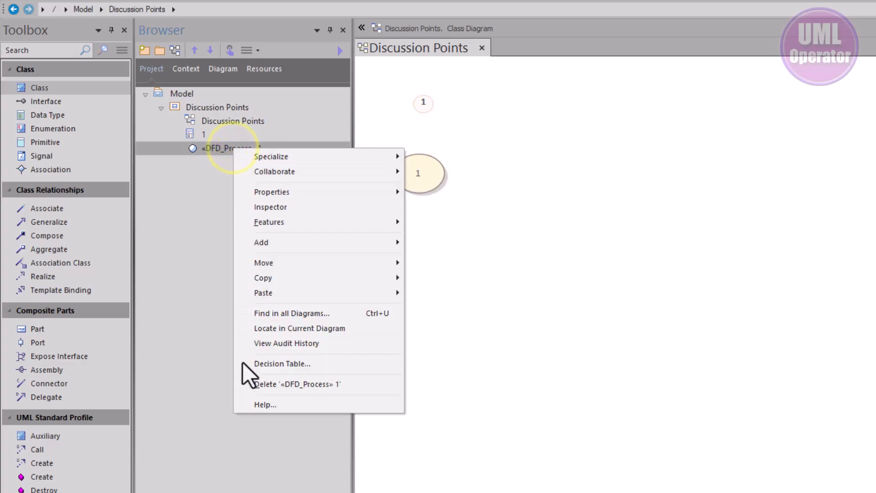
{"action": "left_click", "coordinate": [274, 387]}
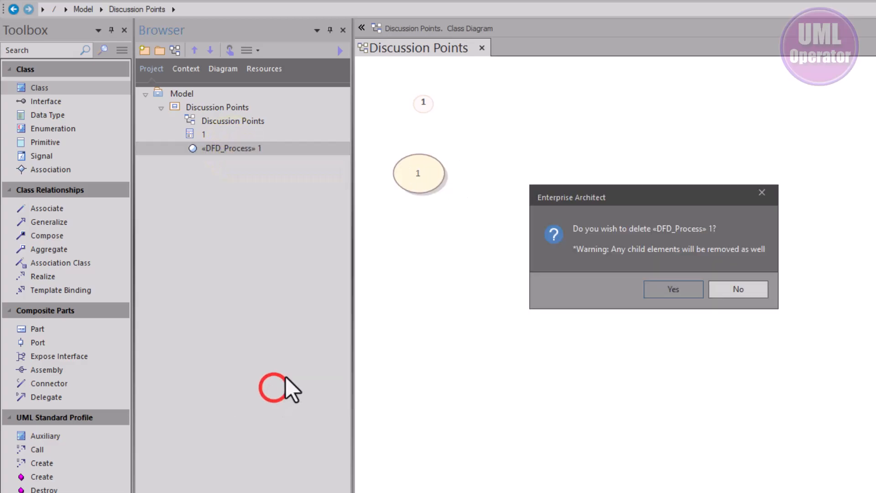
{"action": "left_click", "coordinate": [693, 292]}
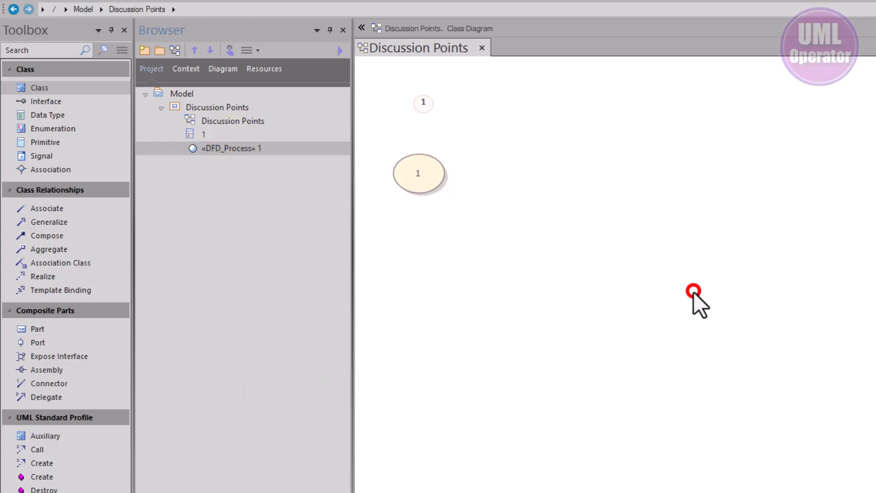
- Enlarge the class marker slightly and rename it as 10
{"action": "left_click", "coordinate": [422, 107]}
{"action": "left_click_drag", "start_coordinate": [436, 114], "coordinate": [443, 124]}
{"action": "double_click", "coordinate": [433, 118]}
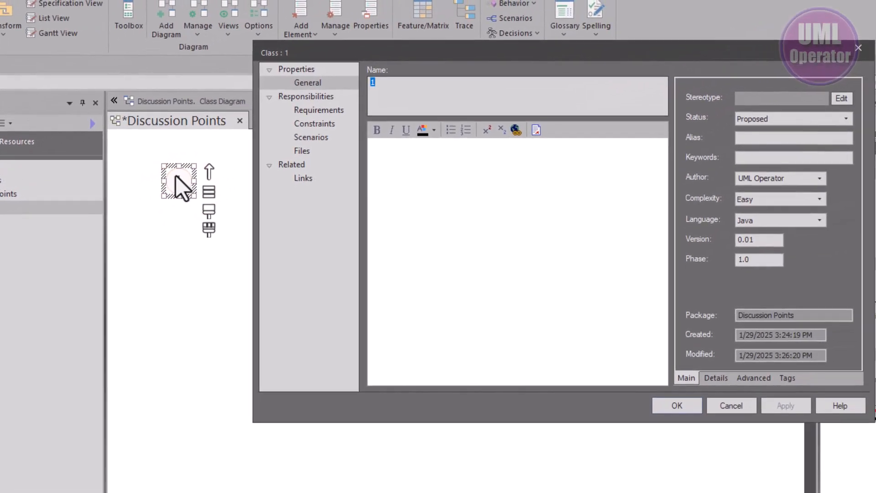
{"action": "type", "text": "10"}
{"action": "left_click", "coordinate": [685, 409]}
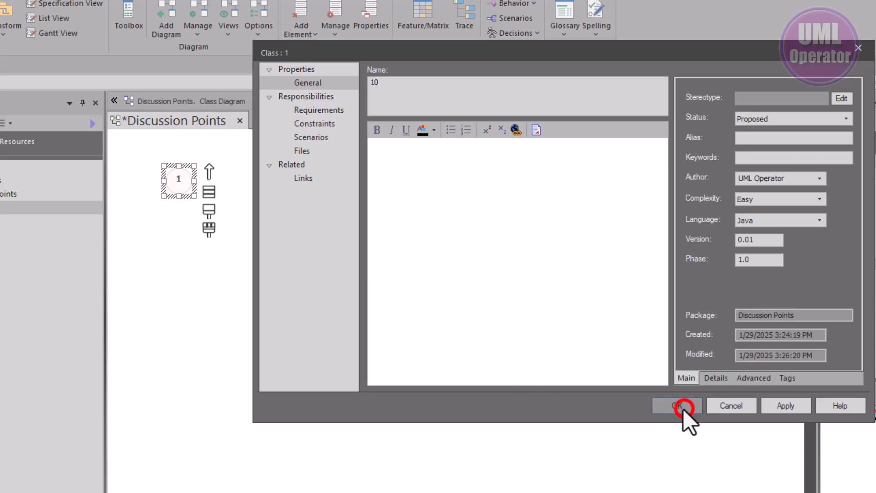
{"action": "left_click", "coordinate": [130, 229]}
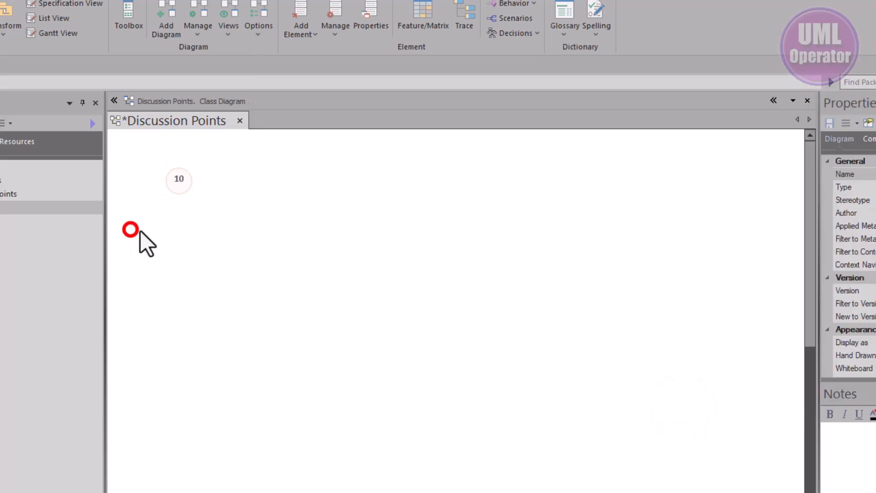
- Move the round class marker slightly up and toward the diagram's left edge
{"action": "left_click", "coordinate": [177, 183]}
{"action": "left_click", "coordinate": [189, 256]}
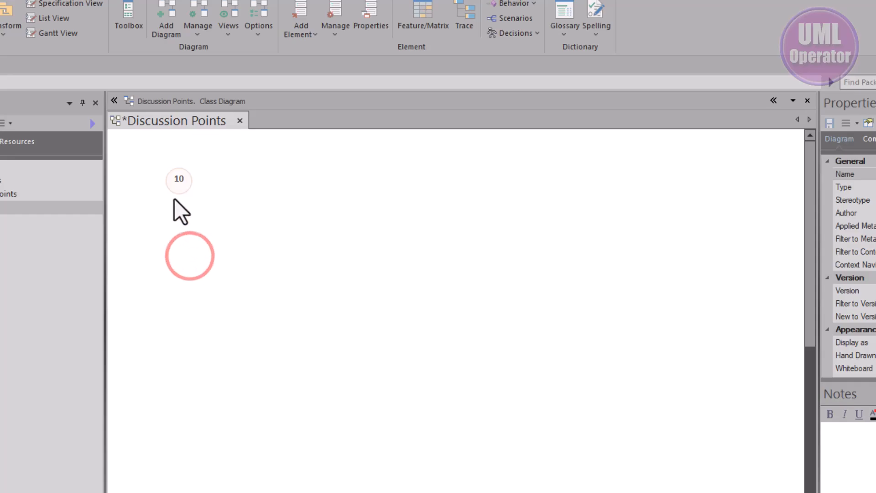
{"action": "scroll", "coordinate": [177, 189], "scroll_direction": "up", "scroll_amount": 5}
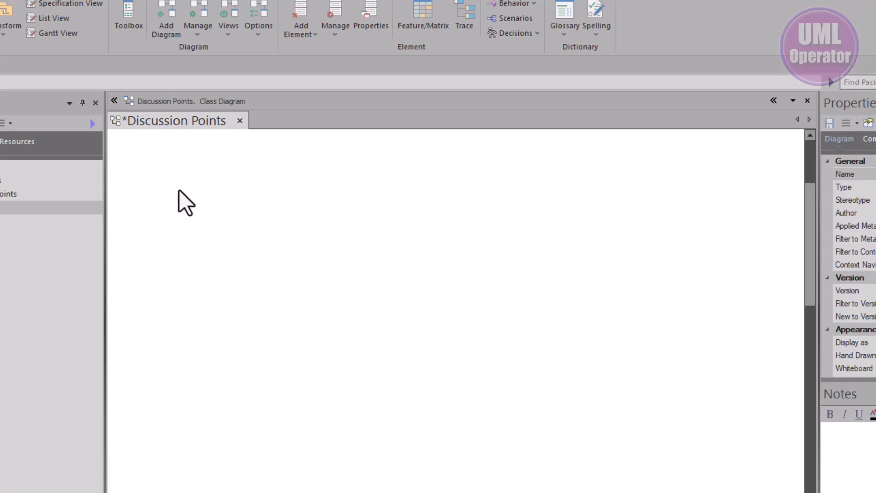
{"action": "scroll", "coordinate": [179, 190], "scroll_direction": "up", "scroll_amount": 3}
{"action": "left_click", "coordinate": [230, 219]}
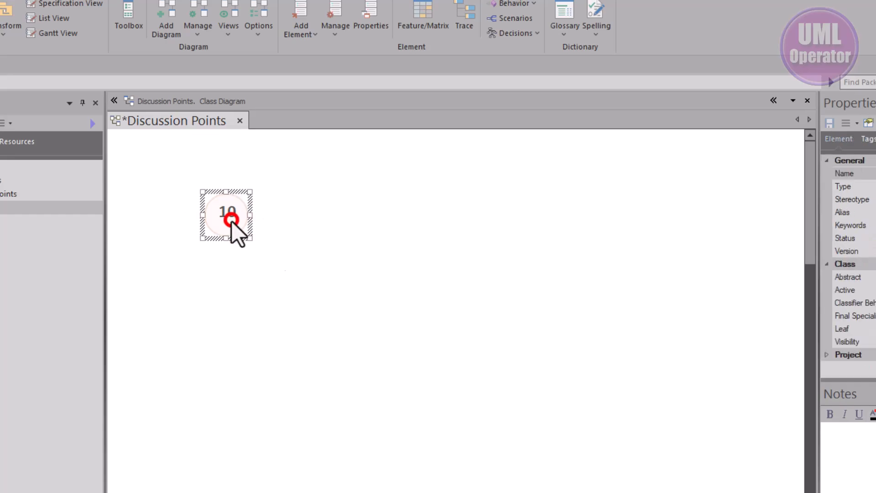
{"action": "left_click", "coordinate": [228, 302]}
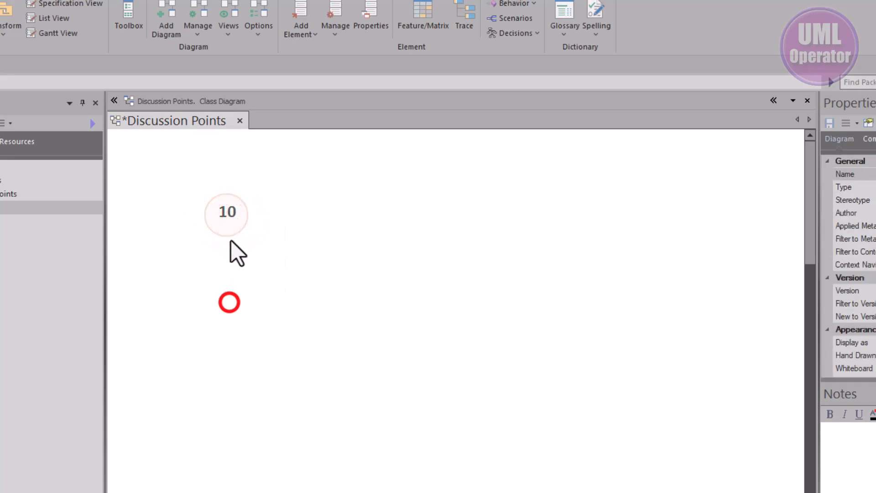
{"action": "left_click_drag", "start_coordinate": [230, 223], "coordinate": [201, 199]}
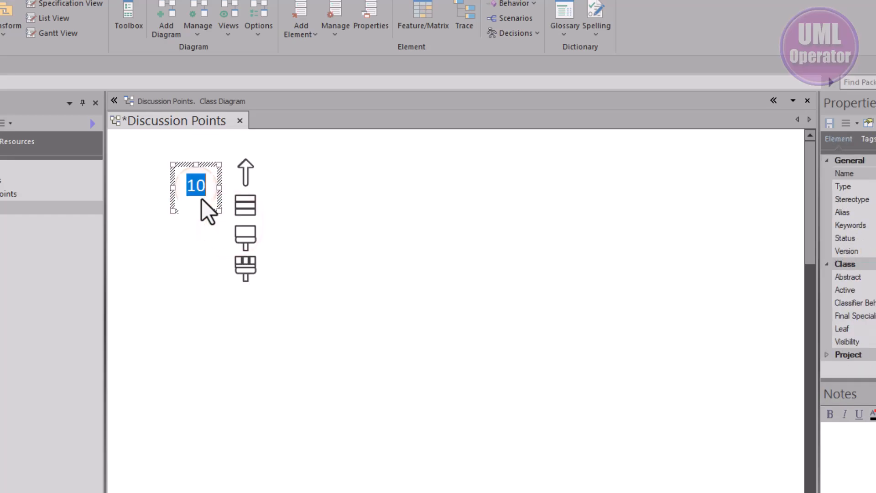
- Rename the class marker as 1 and save the Discussion Points diagram
{"action": "type", "text": "1"}
{"action": "key", "text": "Return"}
{"action": "left_click", "coordinate": [191, 245]}
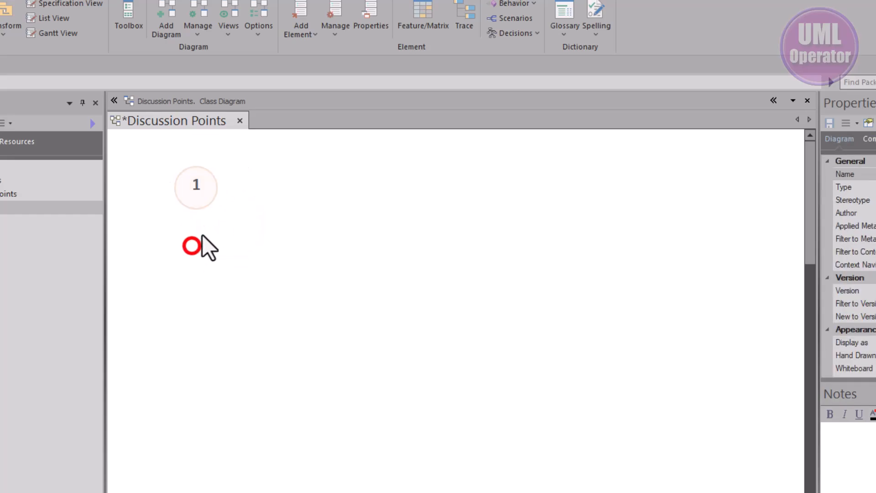
{"action": "left_click", "coordinate": [196, 198]}
{"action": "key", "text": "ctrl+s"}
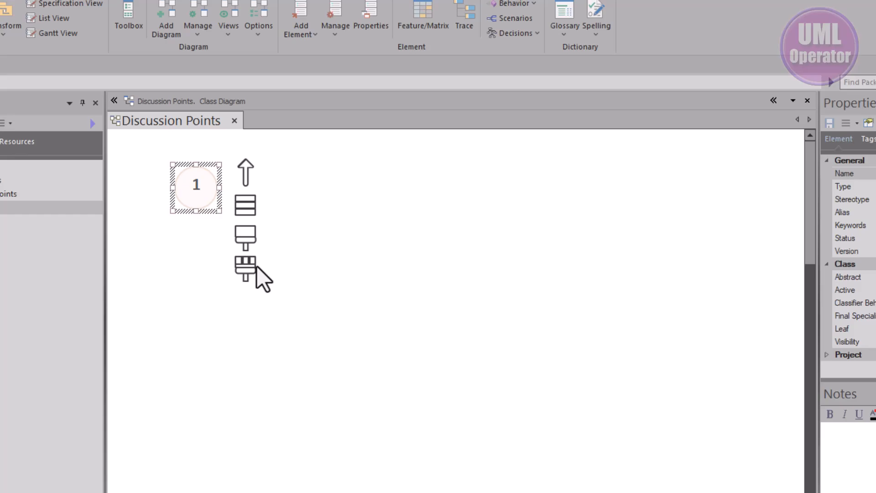
- Paste a copy of marker 1 as a new element named 2 and place it directly below marker 1
{"action": "key", "text": "ctrl+v"}
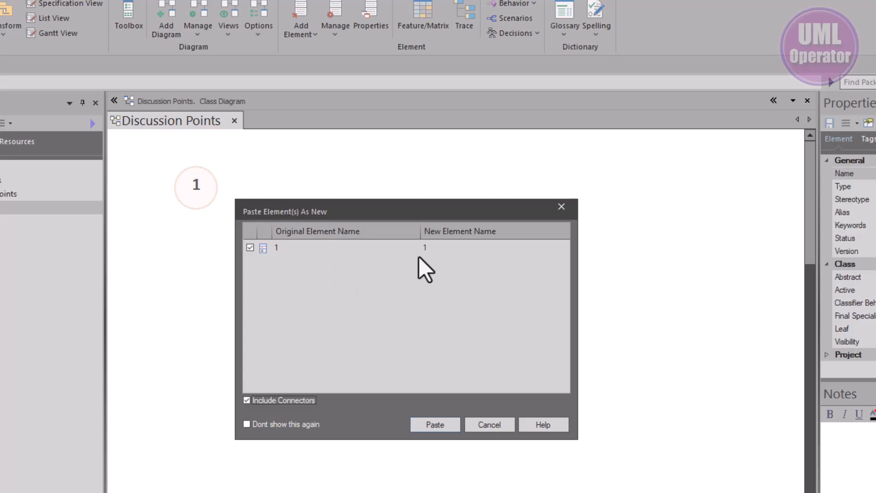
{"action": "left_click", "coordinate": [436, 250]}
{"action": "left_click", "coordinate": [436, 250]}
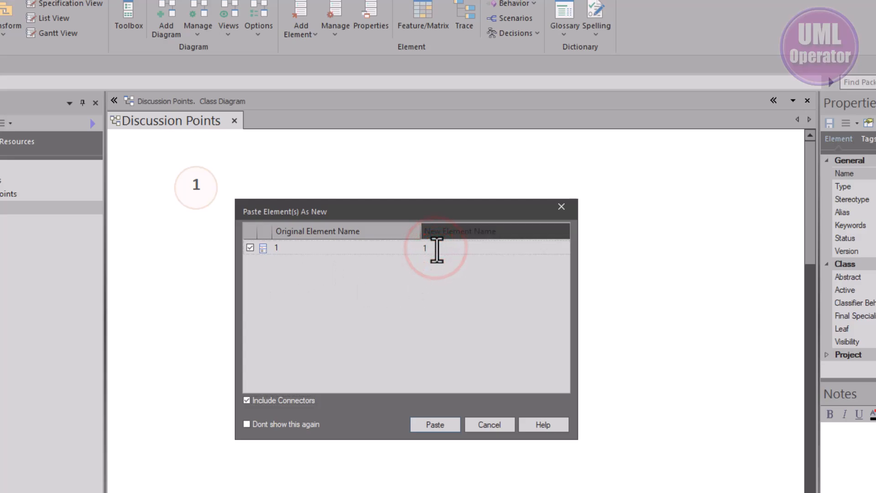
{"action": "key", "text": "BackSpace"}
{"action": "type", "text": "2"}
{"action": "key", "text": "Return"}
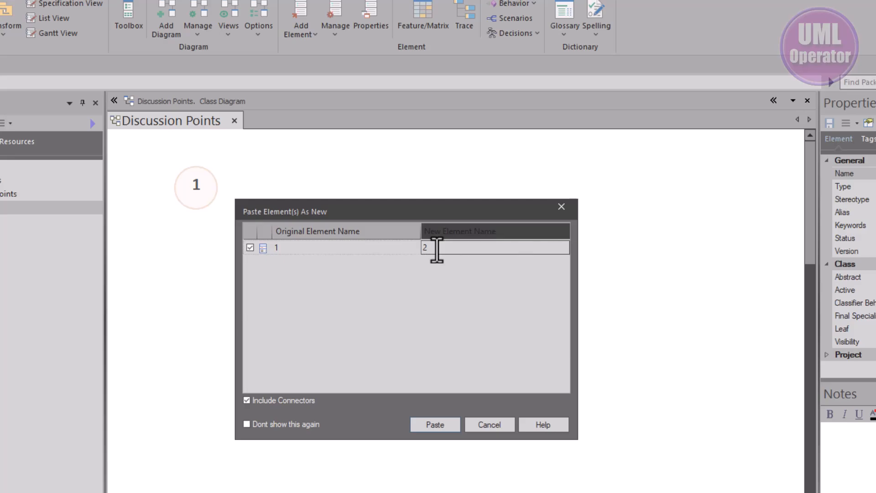
{"action": "left_click", "coordinate": [420, 425]}
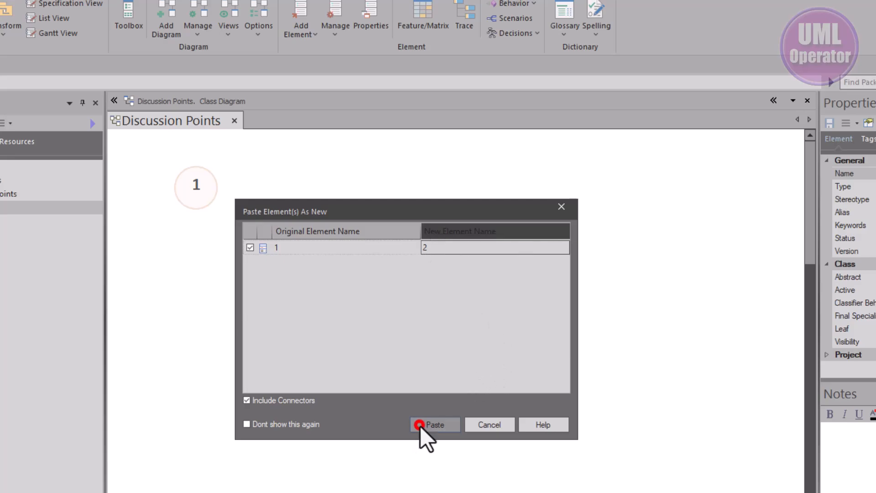
{"action": "left_click_drag", "start_coordinate": [246, 250], "coordinate": [205, 244]}
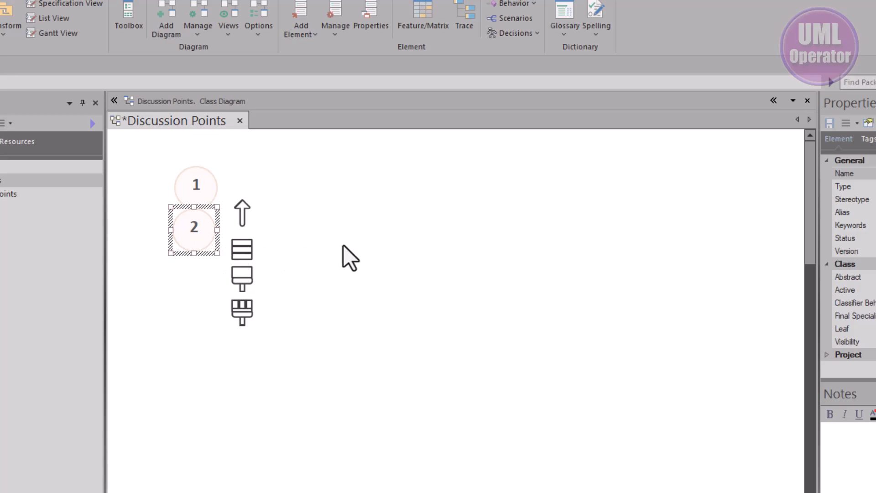
- Paste another copy of marker 2 as a new element and place it directly below the existing marker 2
{"action": "key", "text": "ctrl+v"}
{"action": "key", "text": "Return"}
{"action": "left_click_drag", "start_coordinate": [242, 297], "coordinate": [190, 292]}
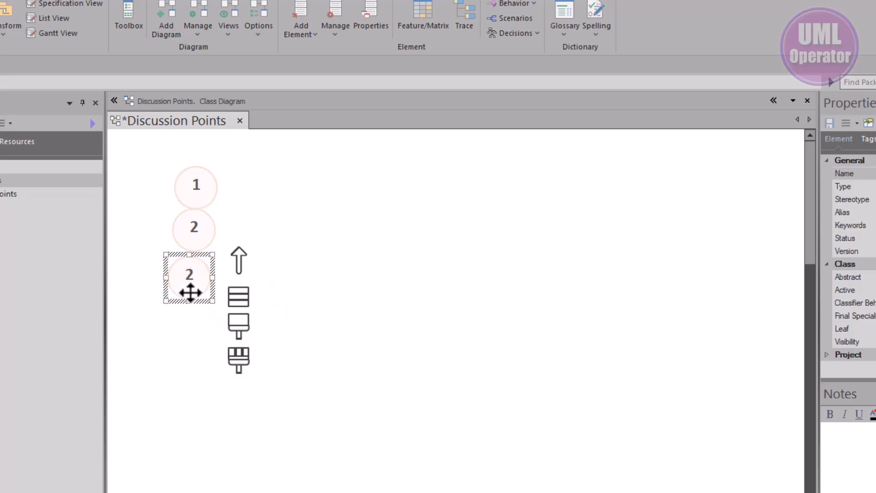
- Paste eight more copies of marker 2 as new elements into the Discussion Points diagram
{"action": "key", "text": "ctrl+v"}
{"action": "key", "text": "Return"}
{"action": "key", "text": "ctrl+v"}
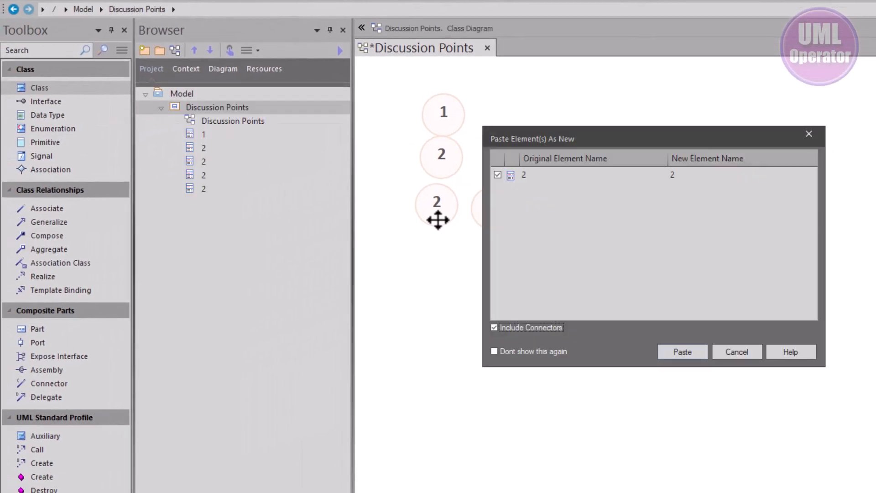
{"action": "key", "text": "Return"}
{"action": "key", "text": "ctrl+v"}
{"action": "key", "text": "Return"}
{"action": "key", "text": "ctrl+v"}
{"action": "key", "text": "Return"}
{"action": "key", "text": "ctrl+v"}
{"action": "key", "text": "Return"}
{"action": "key", "text": "ctrl+v"}
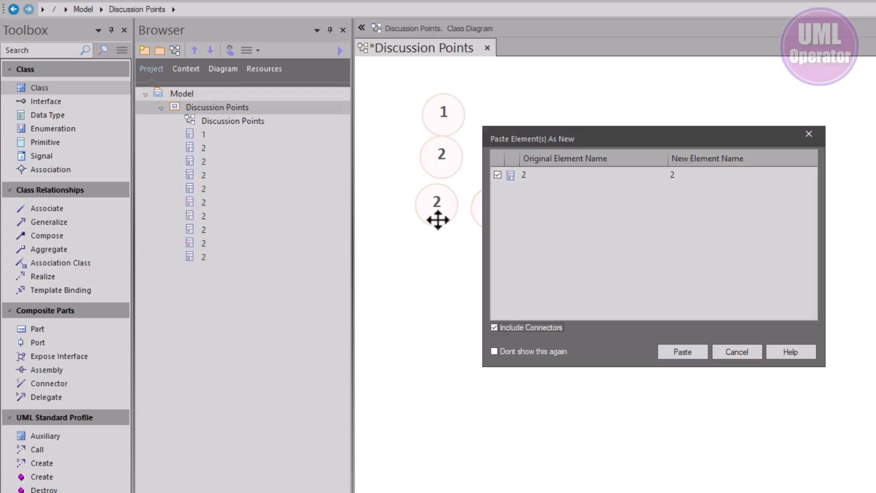
{"action": "left_click", "coordinate": [672, 352]}
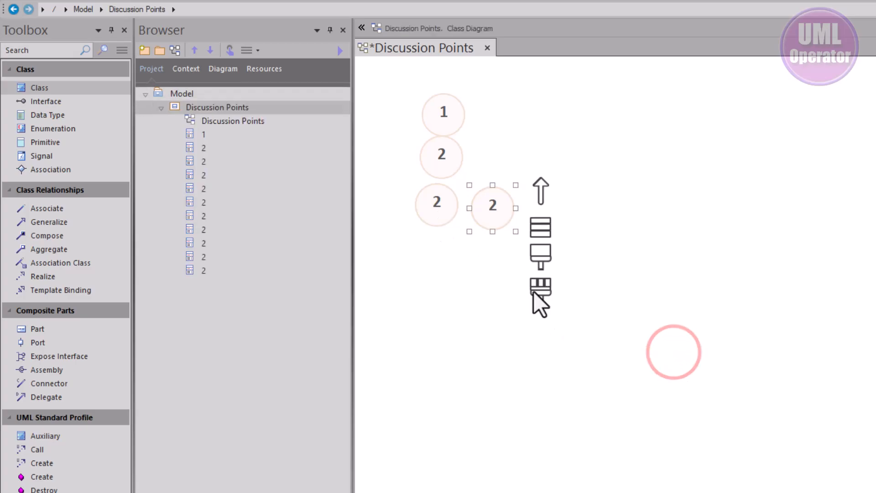
- Arrange all the round markers in one column, aligning their left edges and spacing them evenly vertically
{"action": "left_click", "coordinate": [511, 276]}
{"action": "left_click_drag", "start_coordinate": [492, 247], "coordinate": [446, 120]}
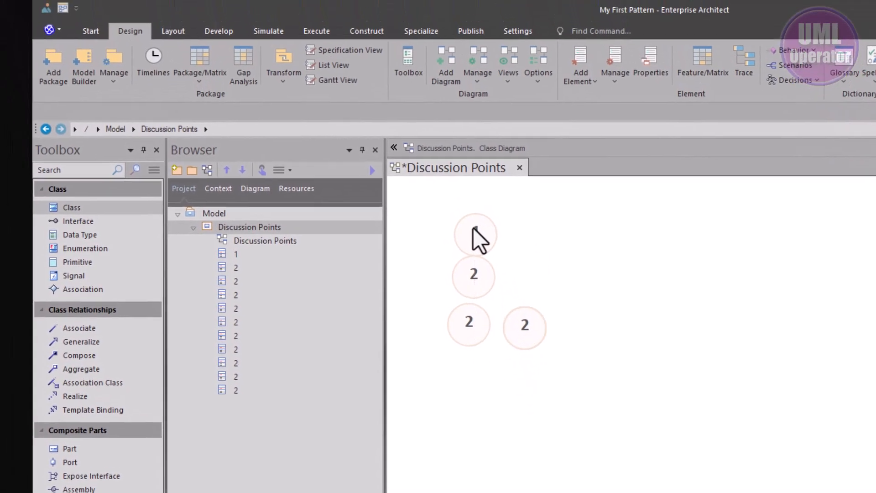
{"action": "key", "text": "ctrl+a"}
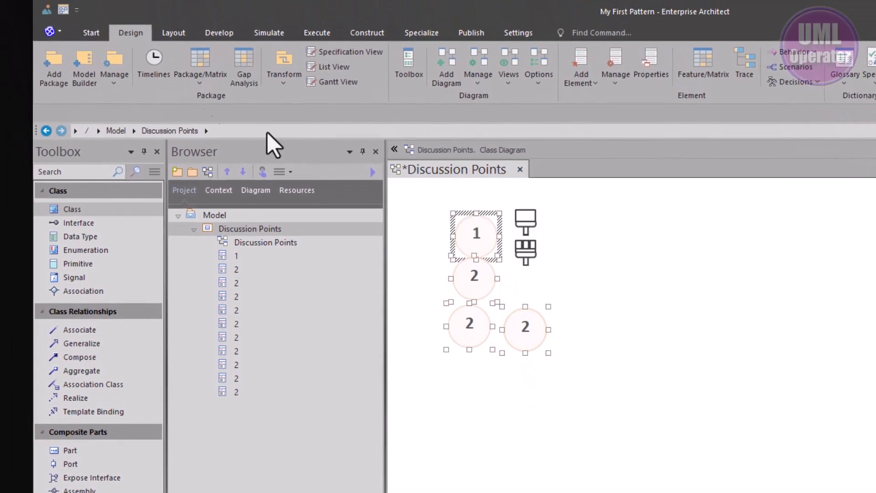
{"action": "left_click", "coordinate": [163, 34]}
{"action": "left_click", "coordinate": [383, 78]}
{"action": "left_click", "coordinate": [466, 77]}
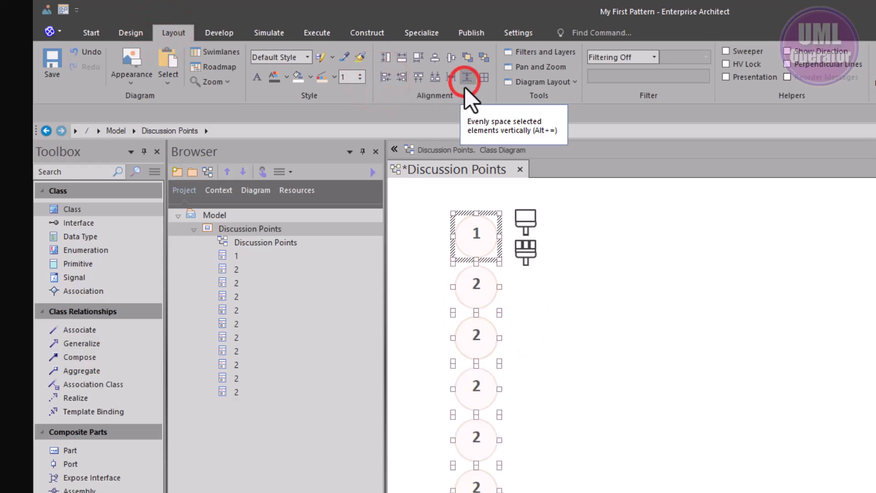
{"action": "left_click", "coordinate": [587, 314]}
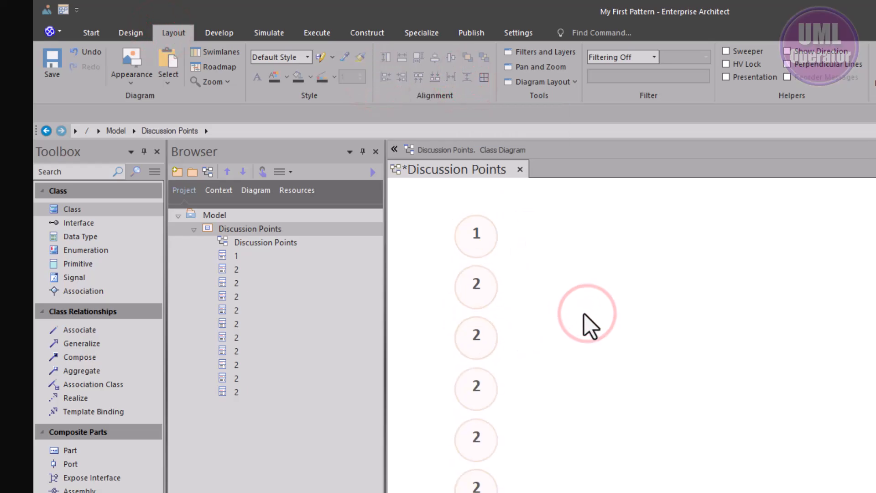
{"action": "scroll", "coordinate": [575, 306], "scroll_direction": "down", "scroll_amount": 2}
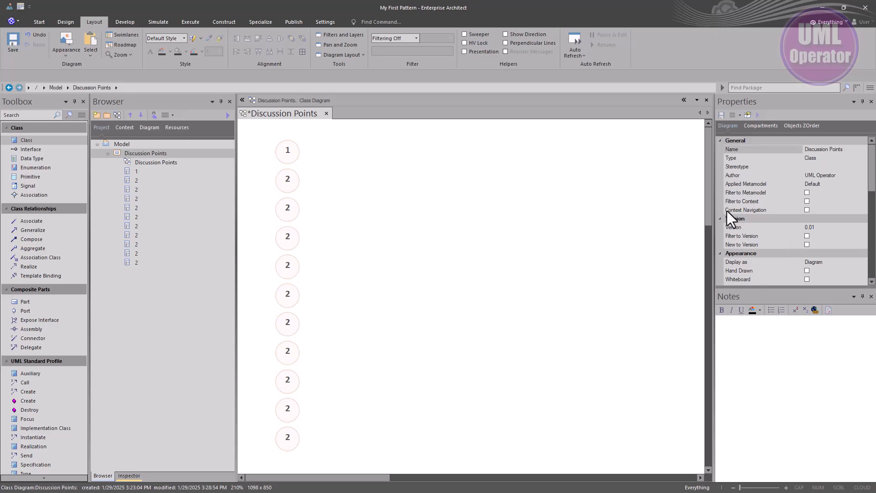
- Rename the third marker in the column as 3 and the fourth marker as 4
{"action": "left_click", "coordinate": [281, 208]}
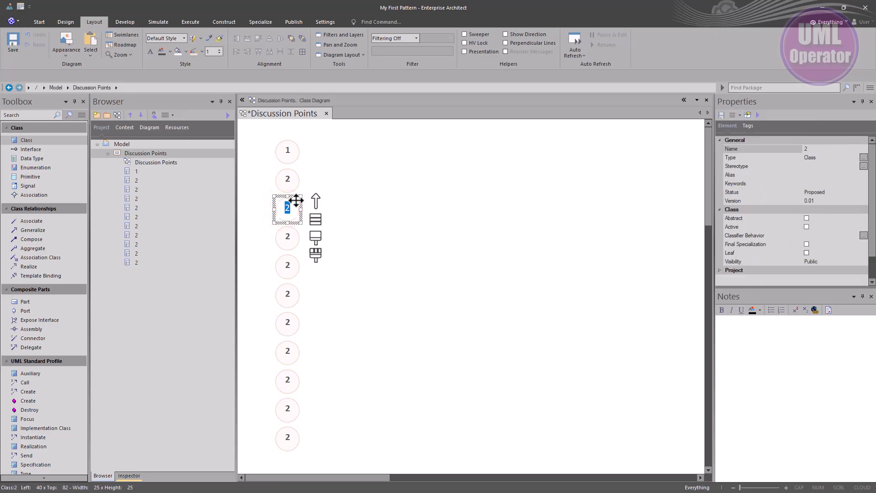
{"action": "type", "text": "3"}
{"action": "key", "text": "Return"}
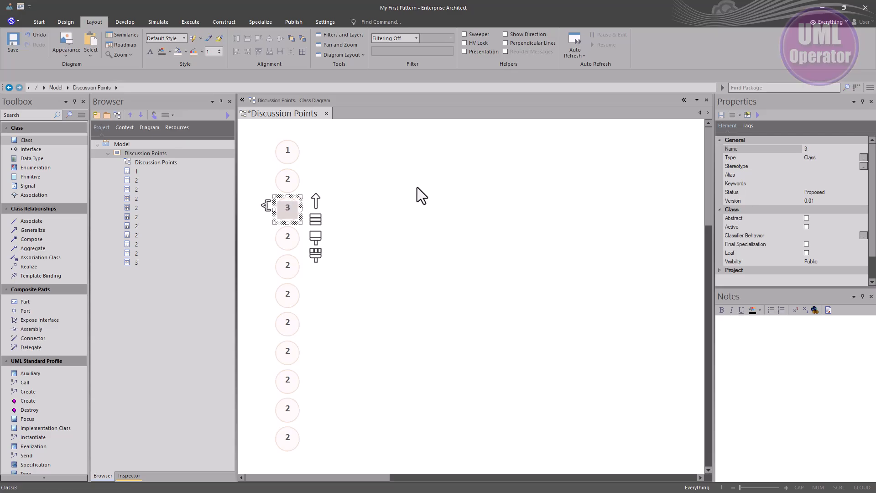
{"action": "left_click", "coordinate": [290, 242]}
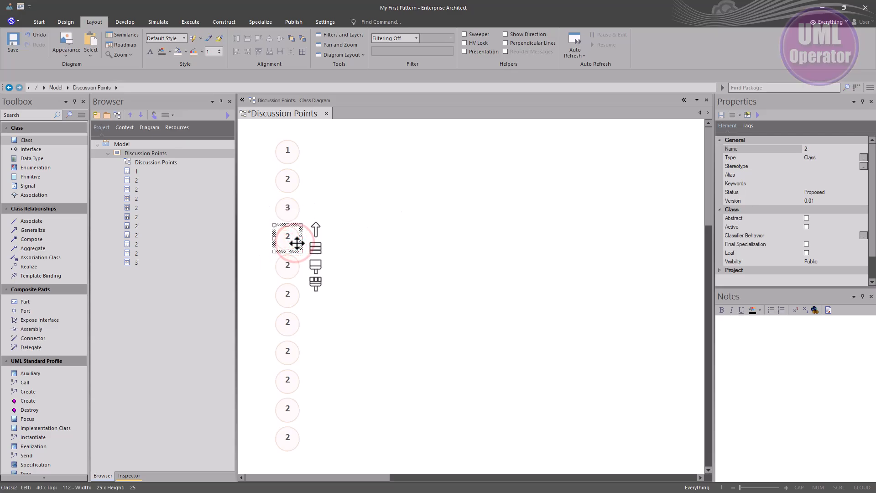
{"action": "type", "text": "4"}
{"action": "key", "text": "Return"}
{"action": "left_click", "coordinate": [598, 258]}
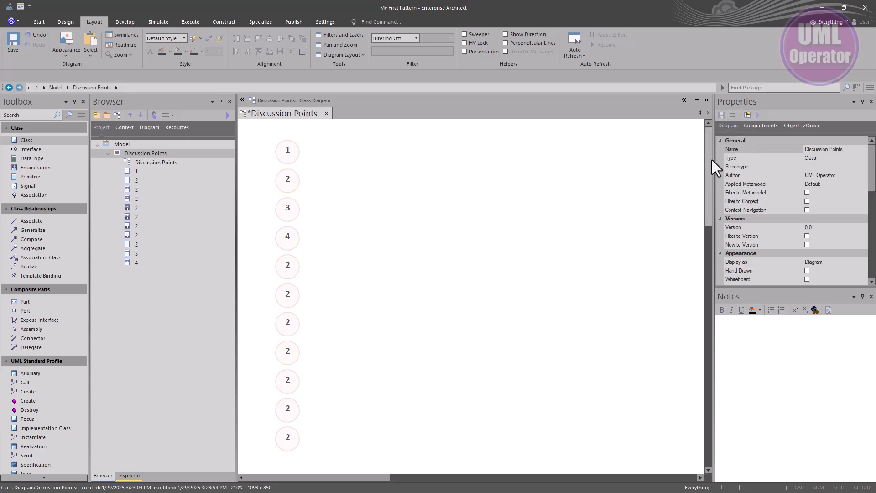
- Widen the Properties window toward the marker column and rename the fifth and sixth markers as 5 and 6
{"action": "left_click_drag", "start_coordinate": [711, 160], "coordinate": [348, 191]}
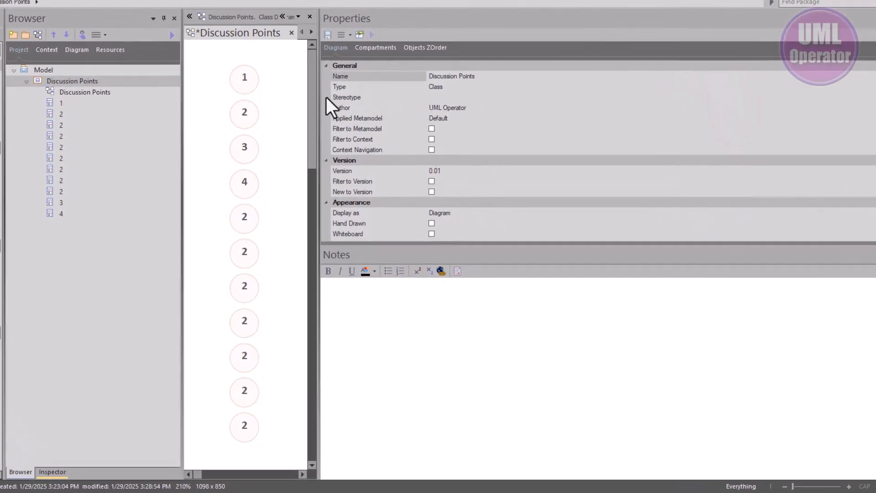
{"action": "left_click", "coordinate": [239, 214]}
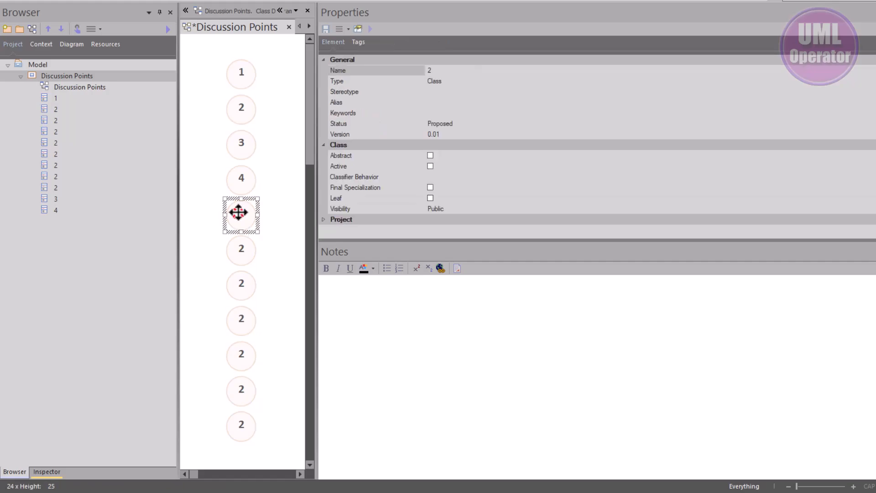
{"action": "left_click", "coordinate": [430, 72]}
{"action": "type", "text": "5"}
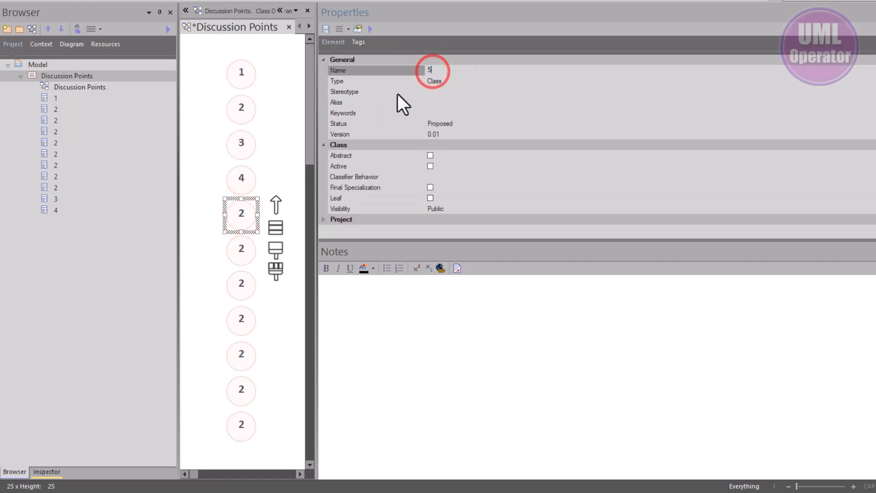
{"action": "left_click", "coordinate": [251, 249]}
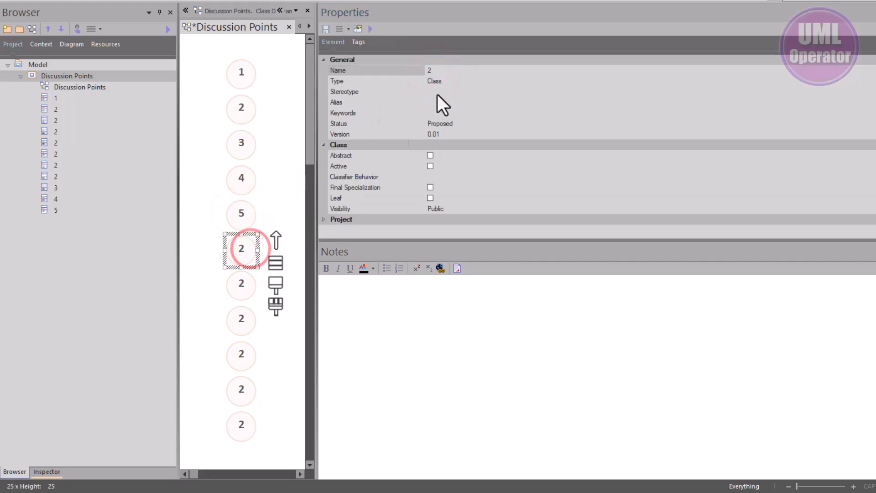
{"action": "left_click", "coordinate": [438, 70]}
{"action": "type", "text": "6"}
- Rename the seventh marker in the column as 7 and the eighth marker as 8
{"action": "left_click", "coordinate": [240, 286]}
{"action": "left_click", "coordinate": [440, 71]}
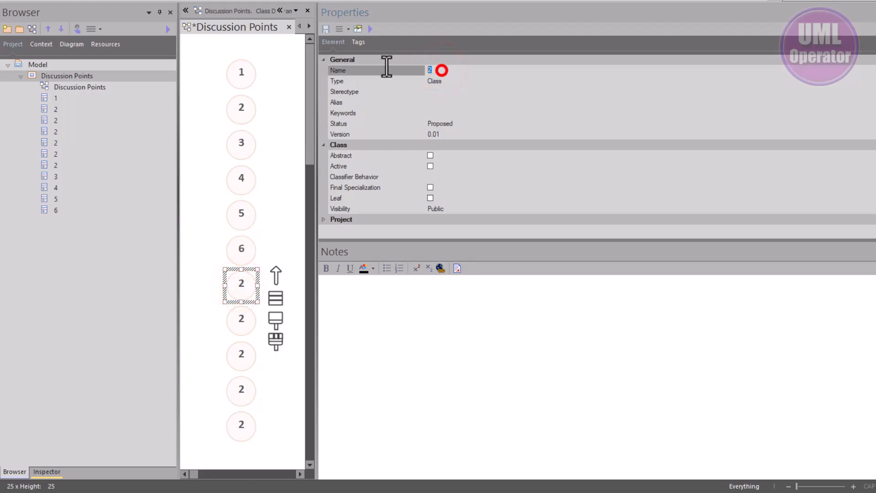
{"action": "type", "text": "7"}
{"action": "left_click", "coordinate": [175, 179]}
{"action": "left_click", "coordinate": [240, 314]}
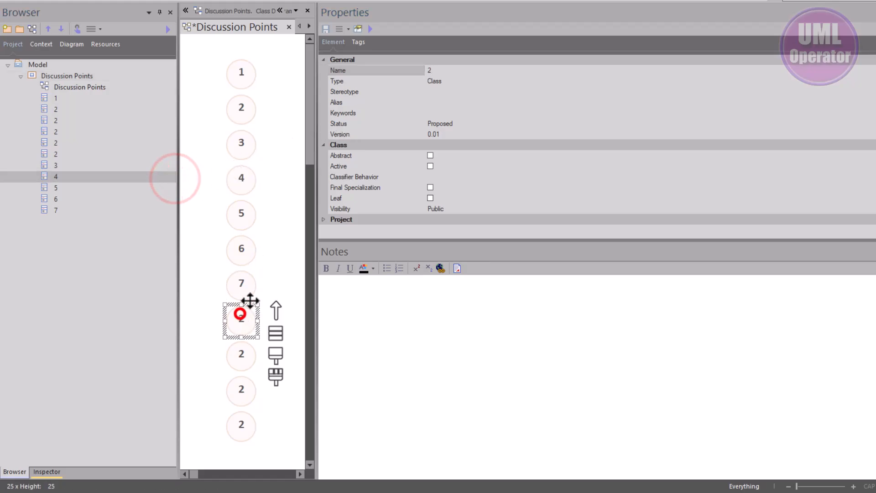
{"action": "left_click", "coordinate": [431, 70]}
{"action": "type", "text": "8"}
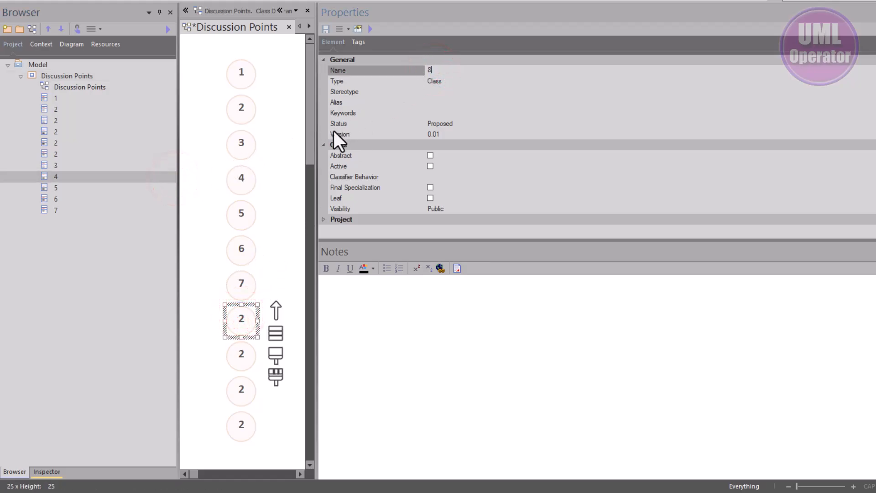
- Rename the ninth marker in the column as 9 and the tenth marker as 10
{"action": "left_click", "coordinate": [235, 360]}
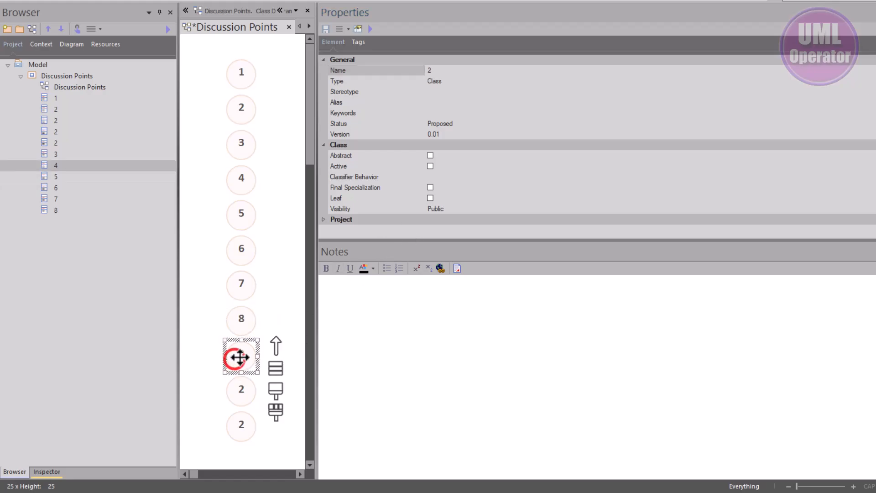
{"action": "left_click", "coordinate": [434, 72]}
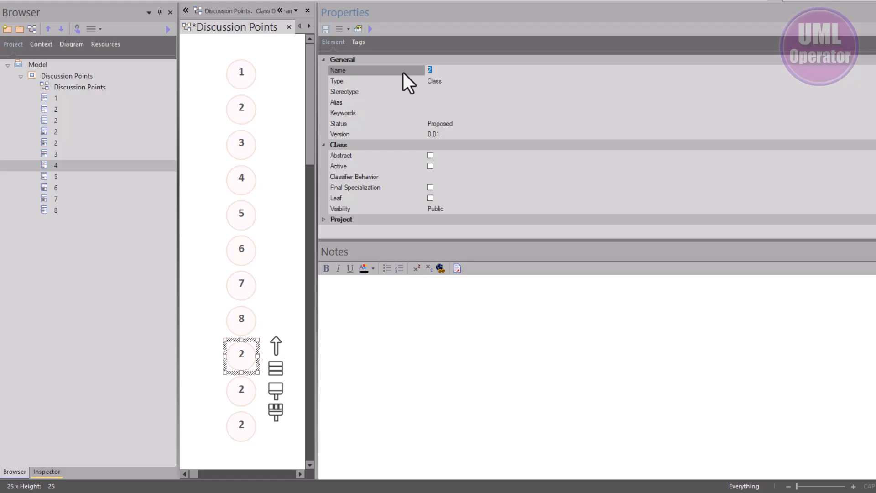
{"action": "type", "text": "9"}
{"action": "left_click", "coordinate": [191, 283]}
{"action": "left_click", "coordinate": [234, 383]}
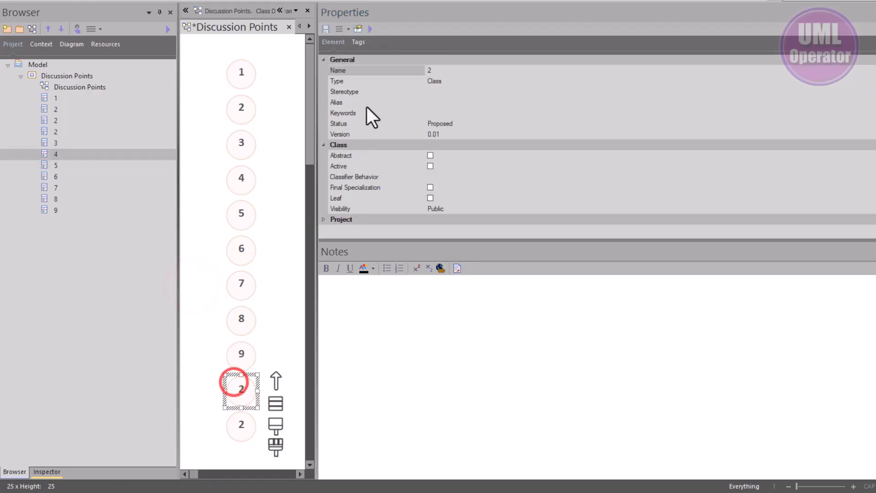
{"action": "left_click", "coordinate": [435, 69]}
{"action": "key", "text": "BackSpace"}
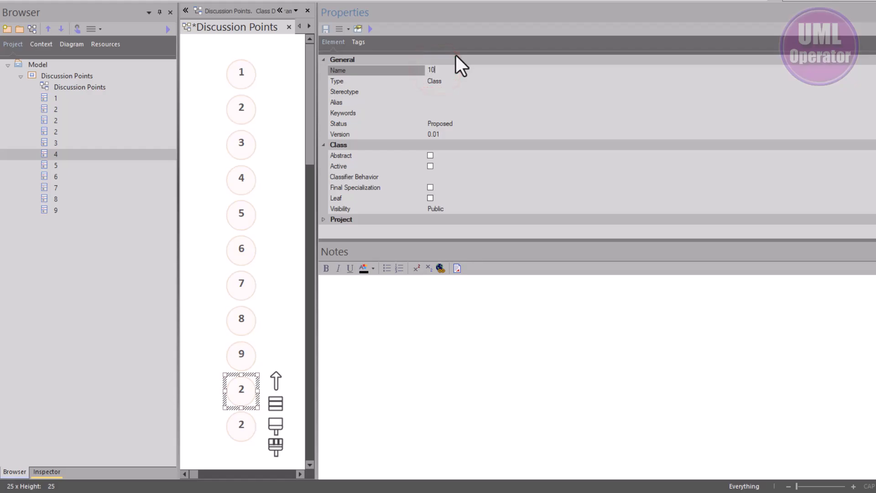
{"action": "key", "text": "Return"}
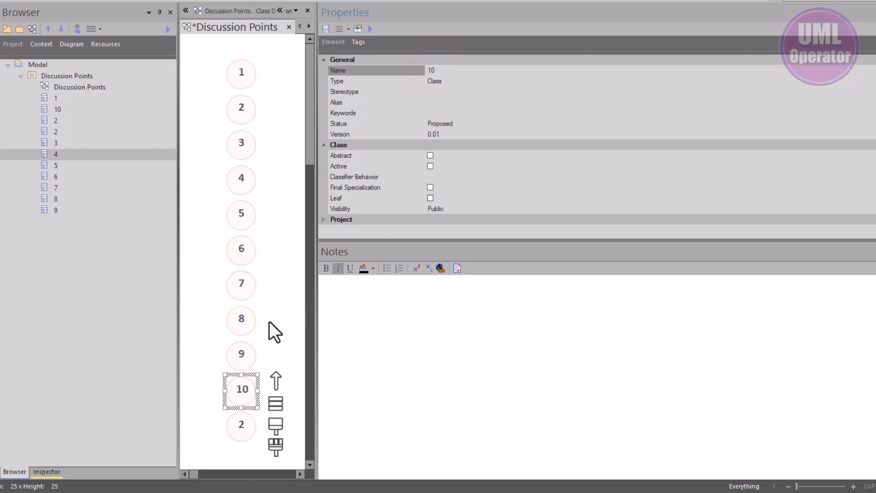
- Delete the surplus class 2, the marker below 10, from the model
{"action": "left_click", "coordinate": [243, 424]}
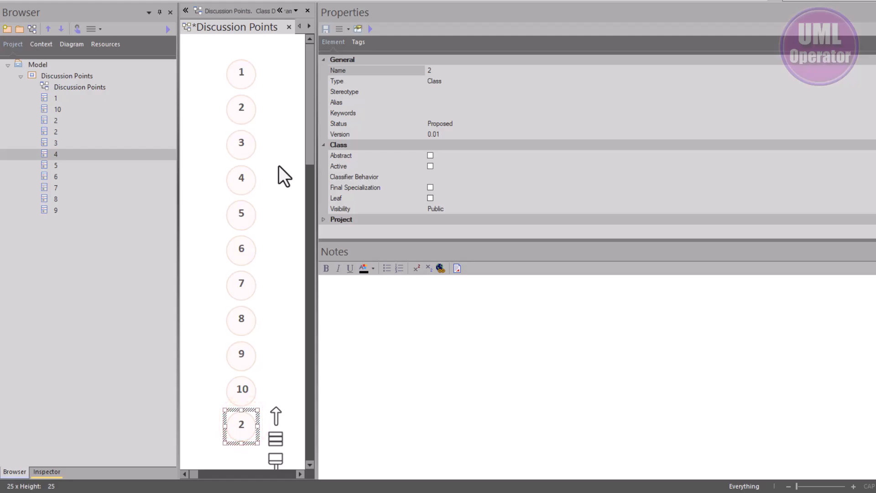
{"action": "right_click", "coordinate": [53, 133]}
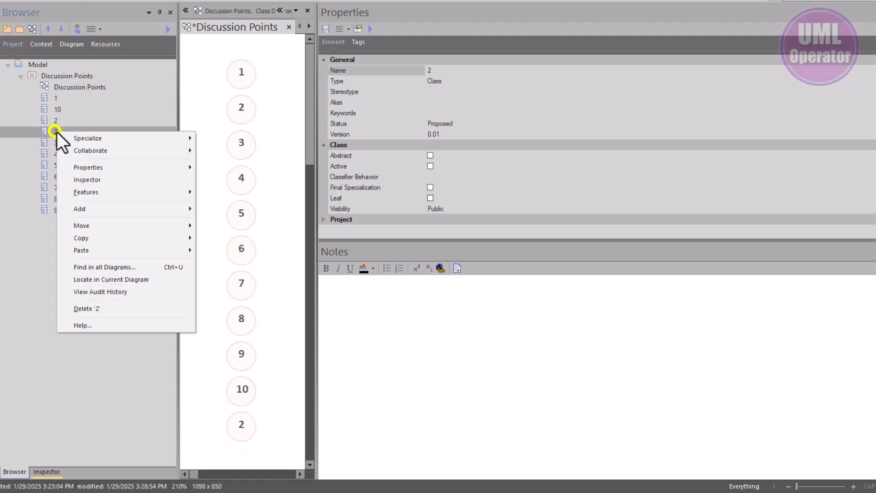
{"action": "left_click", "coordinate": [88, 309]}
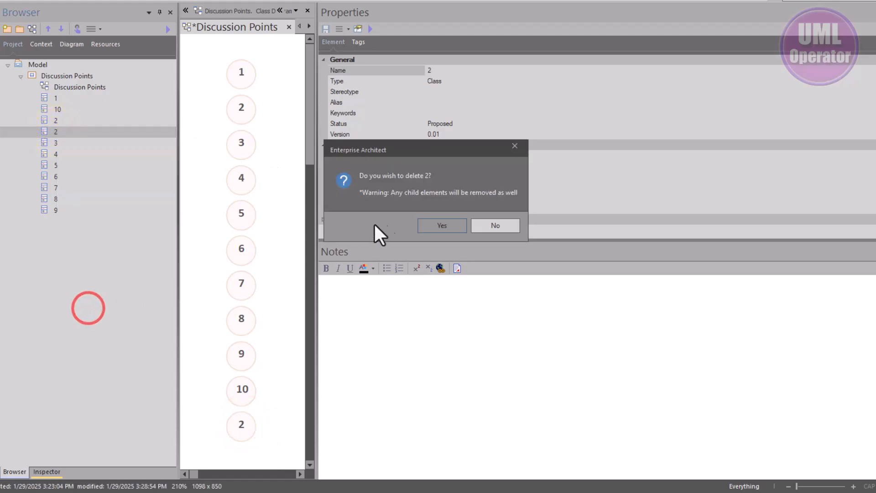
{"action": "left_click", "coordinate": [429, 226]}
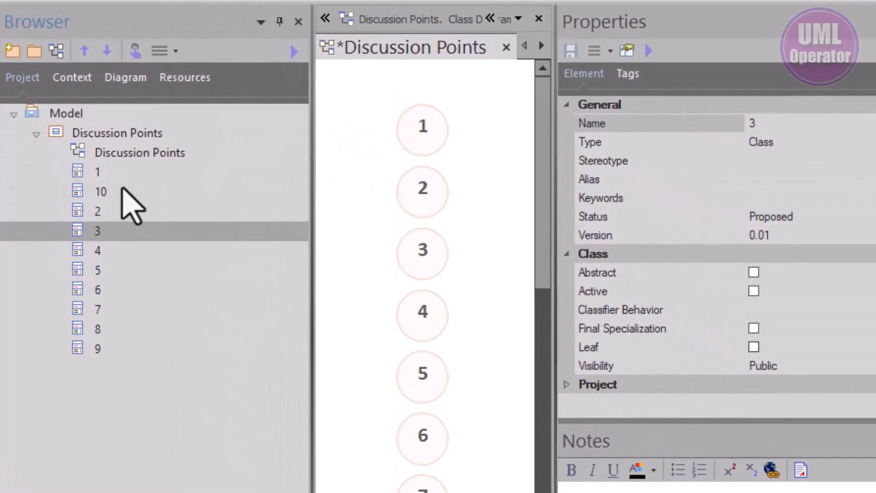
- Reorder class 10 to sit after class 9 in the project tree and save the Discussion Points diagram
{"action": "left_click", "coordinate": [70, 107]}
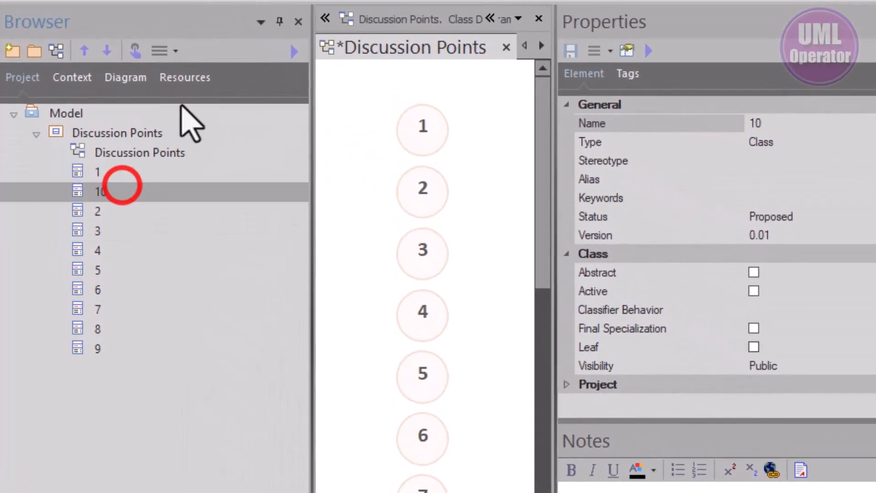
{"action": "left_click", "coordinate": [106, 57]}
{"action": "left_click", "coordinate": [106, 57]}
{"action": "left_click", "coordinate": [106, 57]}
{"action": "left_click", "coordinate": [107, 57]}
{"action": "left_click", "coordinate": [106, 57]}
{"action": "left_click", "coordinate": [107, 57]}
{"action": "left_click", "coordinate": [107, 57]}
{"action": "left_click", "coordinate": [106, 57]}
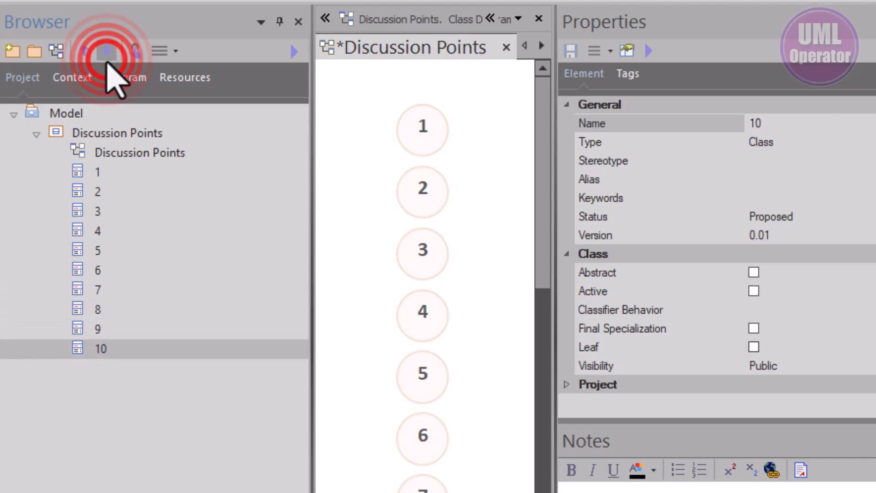
{"action": "left_click", "coordinate": [98, 482]}
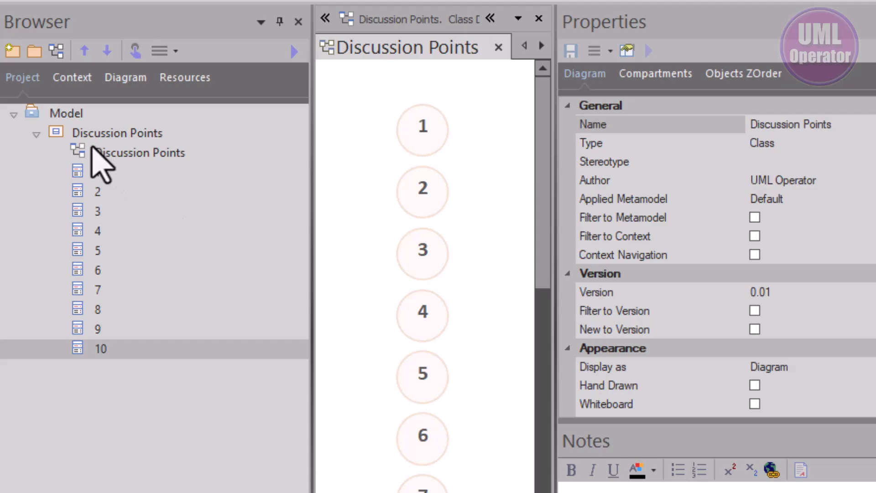
- Rename the Discussion Points package as MP_DisucssionPoint_012925
{"action": "left_click", "coordinate": [95, 131]}
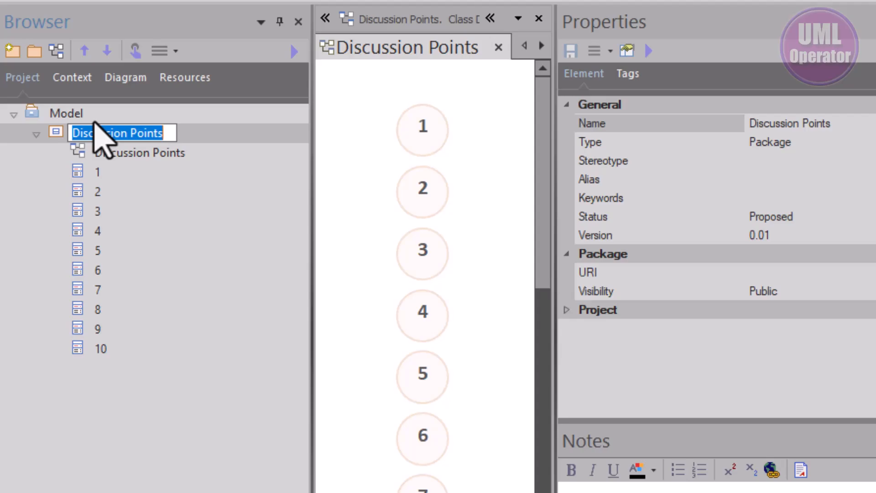
{"action": "type", "text": "M"}
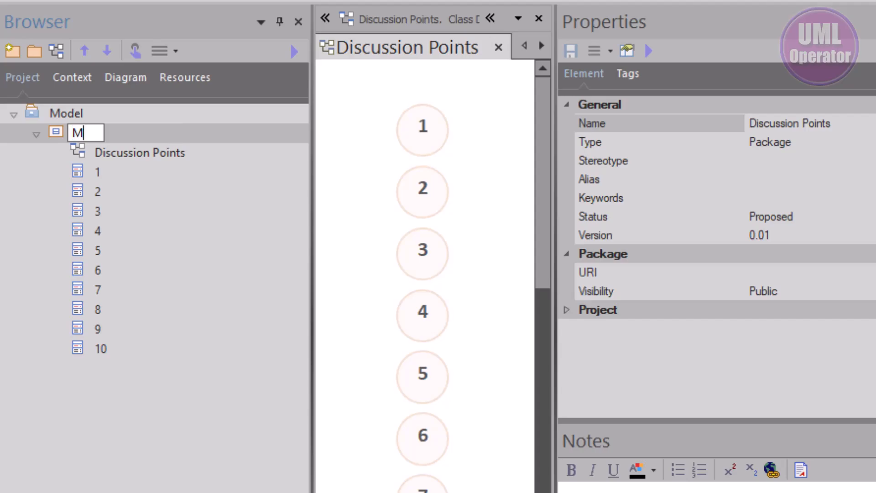
{"action": "type", "text": "P"}
{"action": "type", "text": " Di"}
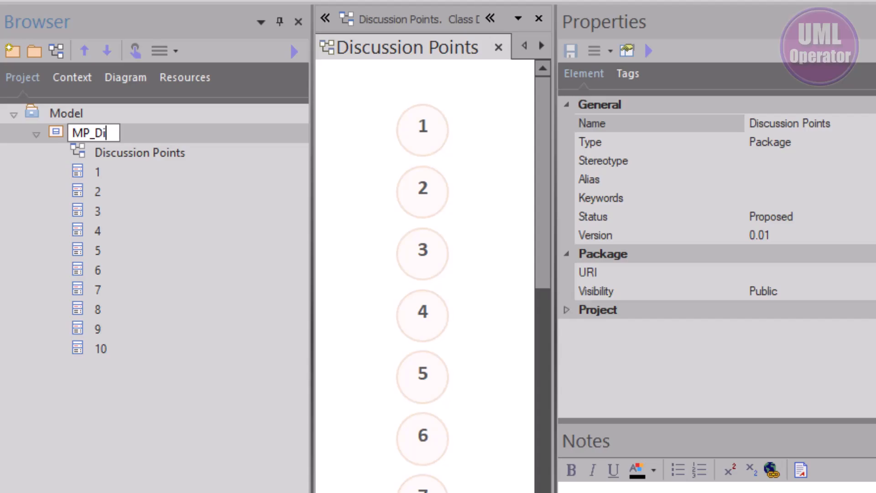
{"action": "type", "text": "sucssionPoint"}
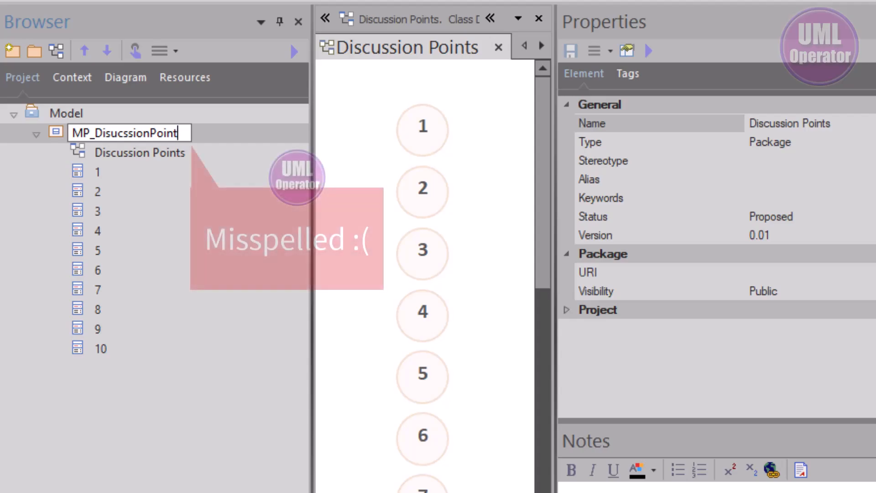
{"action": "type", "text": "_"}
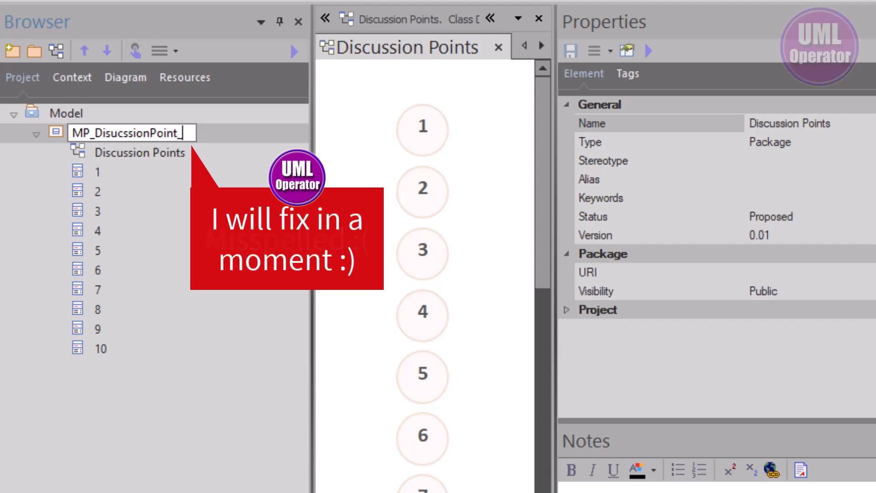
{"action": "type", "text": "01"}
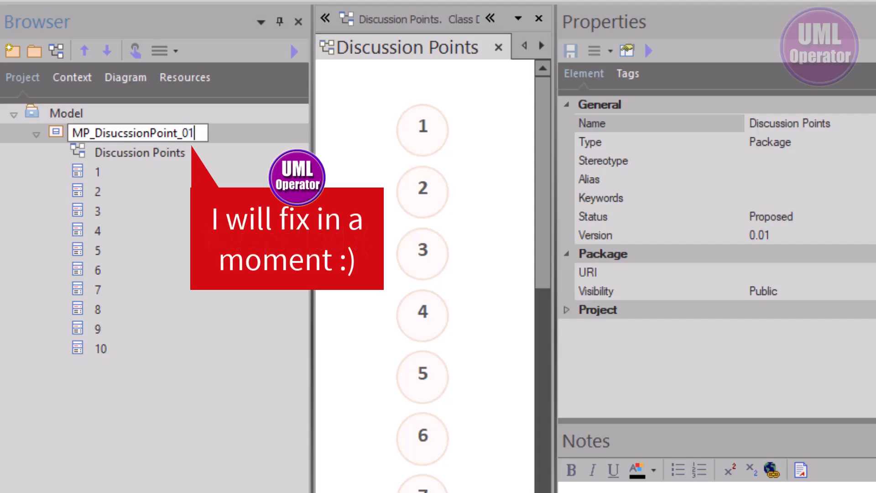
{"action": "type", "text": "2925"}
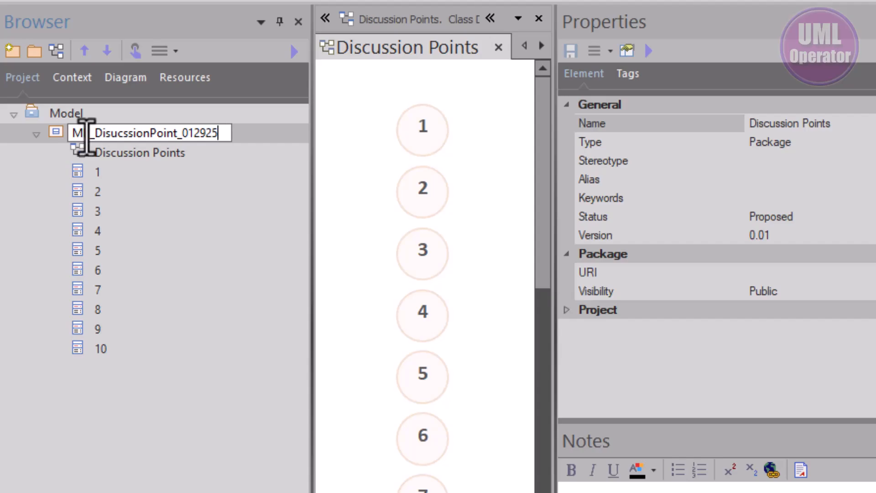
{"action": "left_click", "coordinate": [50, 137]}
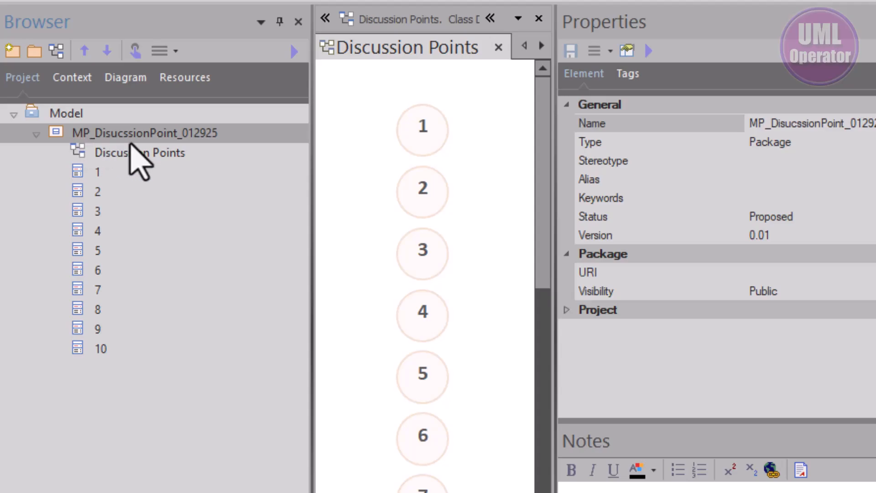
- Copy the package name, rename the Discussion Points diagram as MP_DisucssionPoint_012925, and widen the diagram area to fit its title
{"action": "key", "text": "F2"}
{"action": "key", "text": "ctrl+c"}
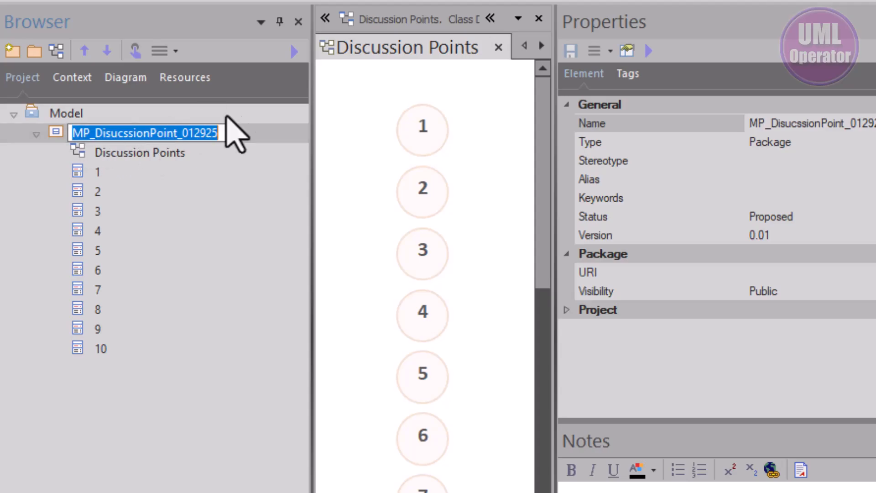
{"action": "left_click", "coordinate": [153, 160]}
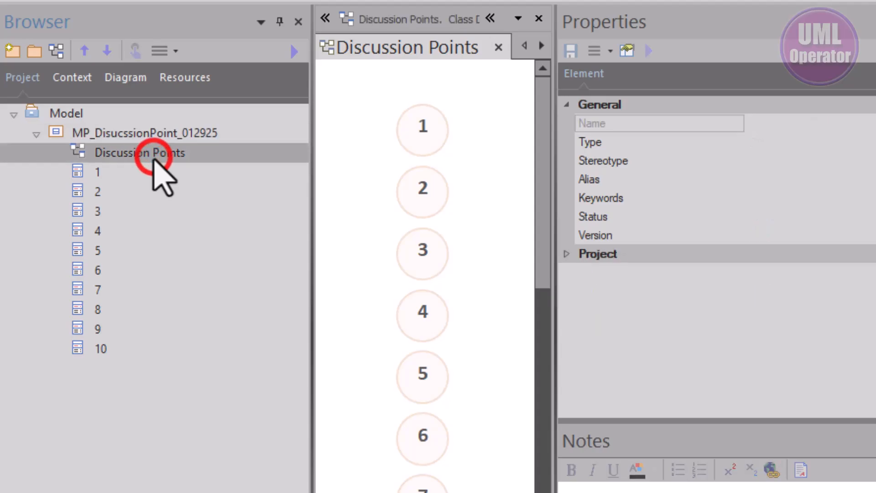
{"action": "key", "text": "F2"}
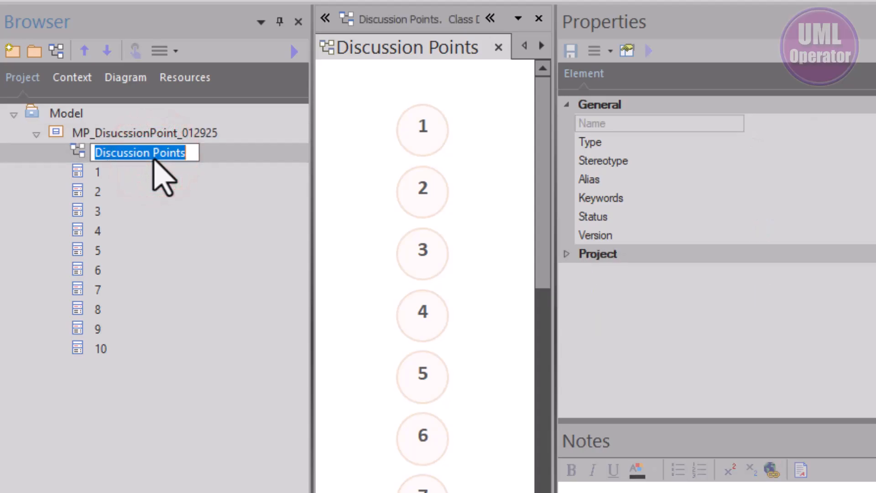
{"action": "key", "text": "ctrl+v"}
{"action": "left_click", "coordinate": [119, 421]}
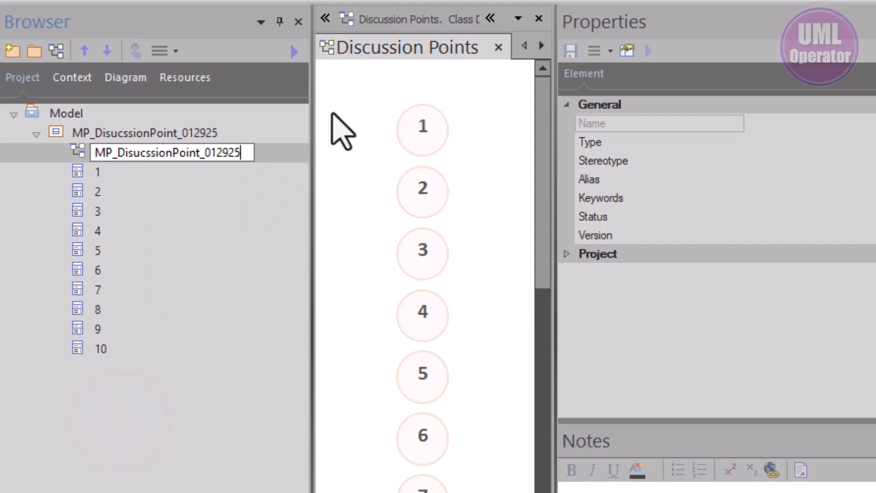
{"action": "left_click", "coordinate": [360, 95]}
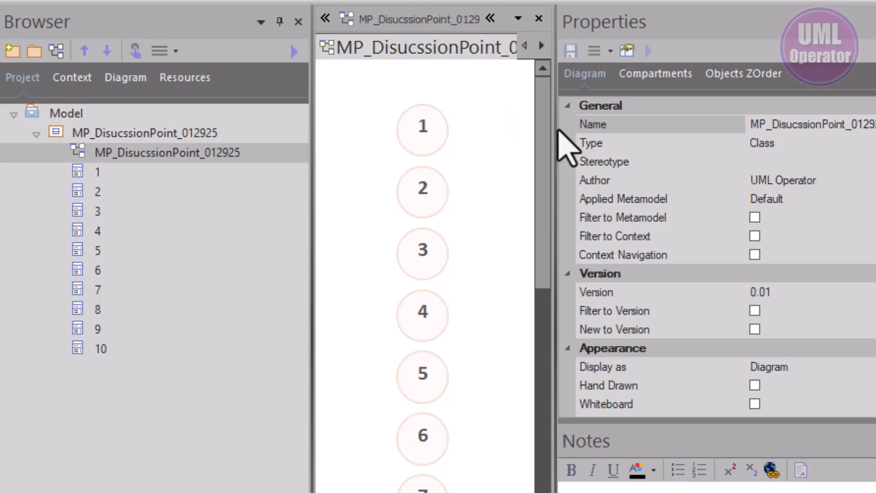
{"action": "left_click_drag", "start_coordinate": [555, 127], "coordinate": [689, 137]}
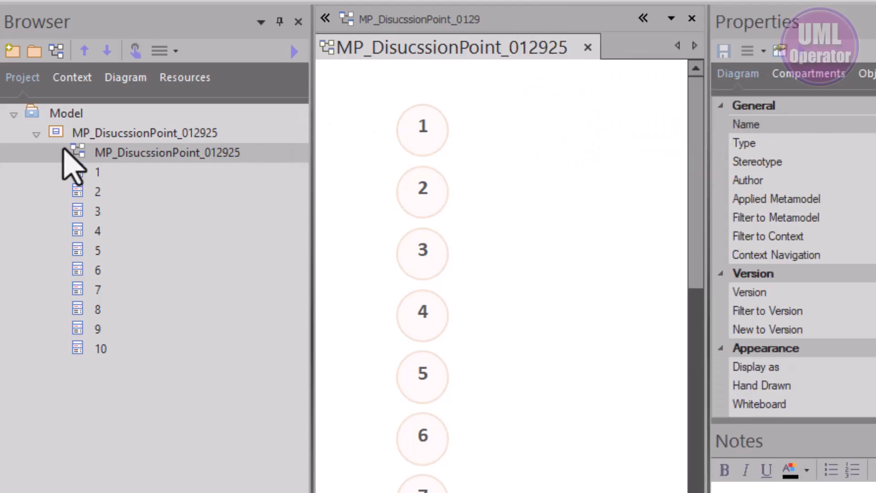
- Add the note "This pattern is used to apply discussion points to a diagram for review and/or presentations." to the MP_DisucssionPoint_012925 diagram
{"action": "left_click", "coordinate": [101, 129]}
{"action": "left_click", "coordinate": [110, 147]}
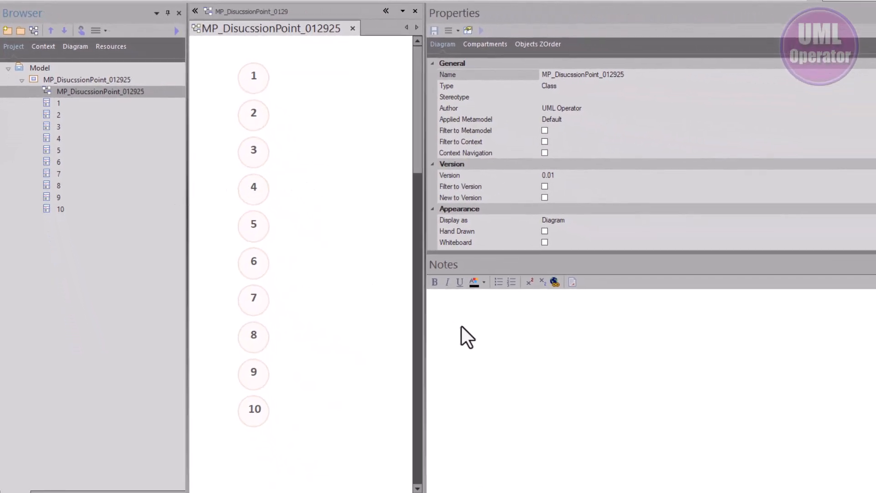
{"action": "left_click", "coordinate": [454, 313]}
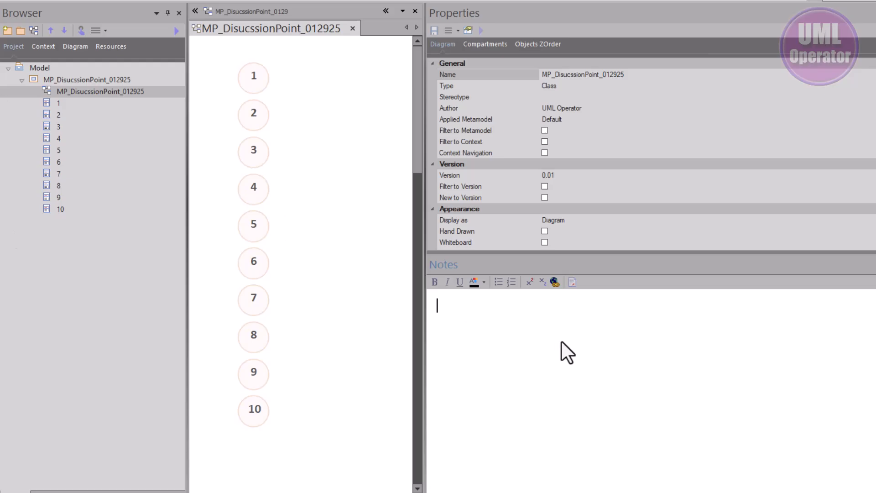
{"action": "key", "text": "ctrl+v"}
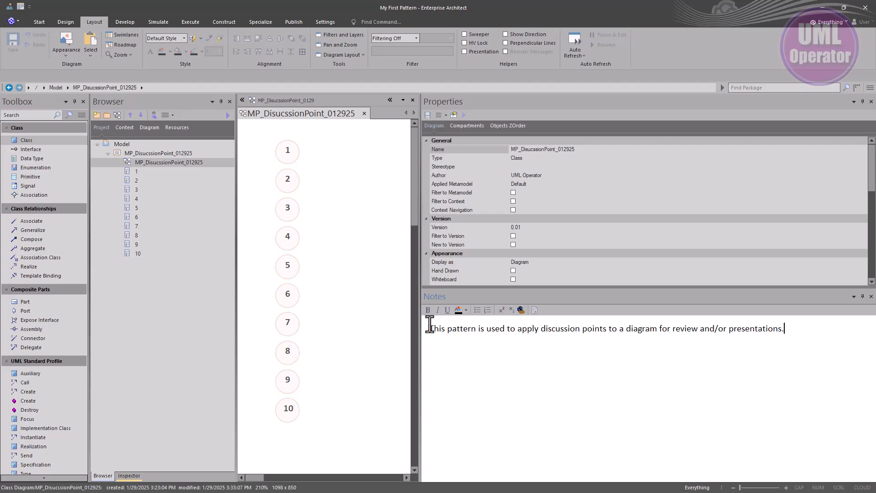
{"action": "left_click", "coordinate": [373, 313]}
- Create a version 0.01 baseline of the MP_DisucssionPoint_012925 package, including sub-packages
{"action": "left_click", "coordinate": [139, 153]}
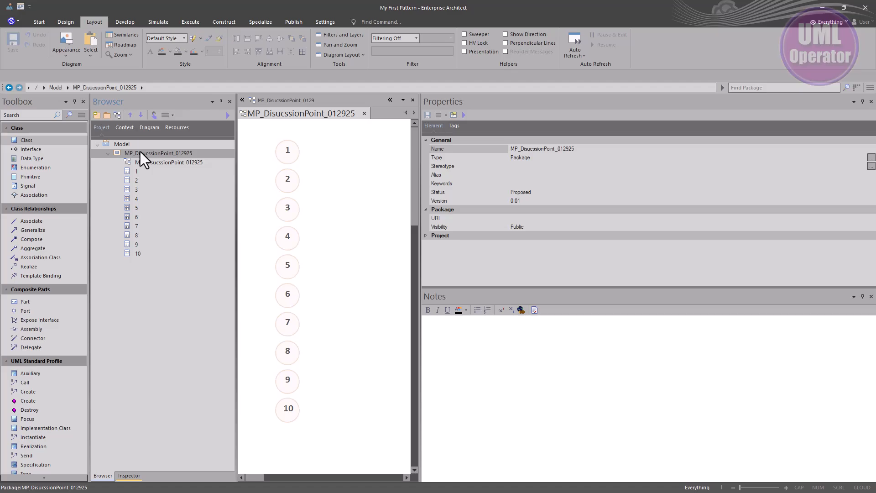
{"action": "key", "text": "ctrl+alt+b"}
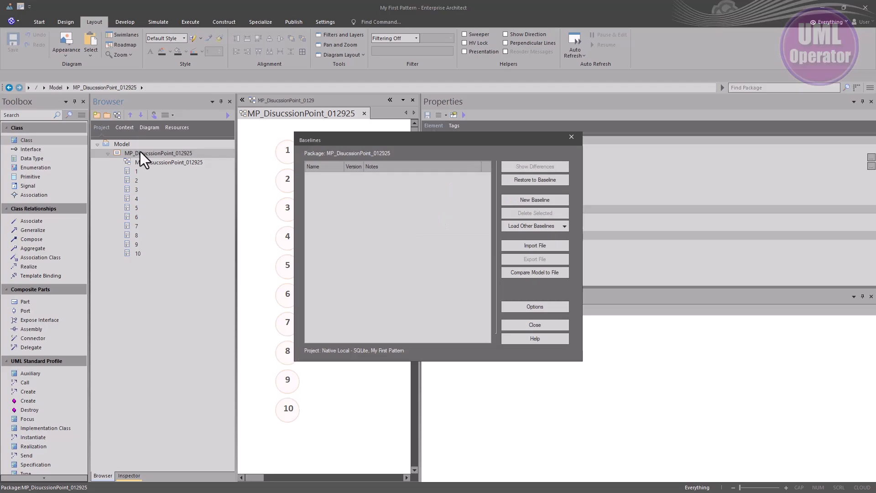
{"action": "left_click", "coordinate": [537, 199]}
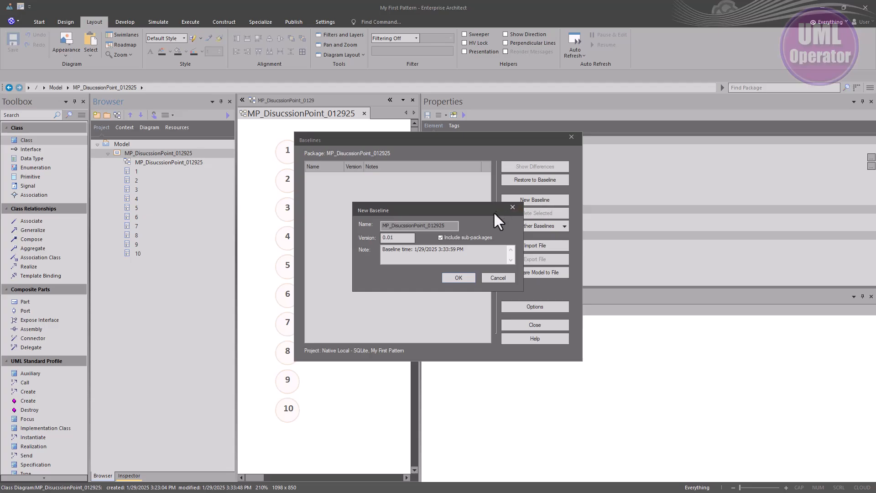
{"action": "left_click", "coordinate": [464, 280]}
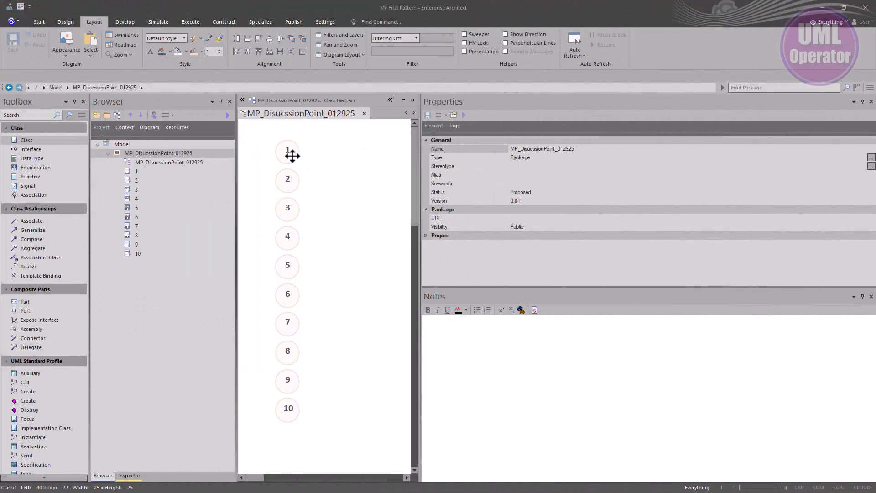
- Examine the general properties of class 1 on the diagram and close them without changes
{"action": "left_click", "coordinate": [292, 156]}
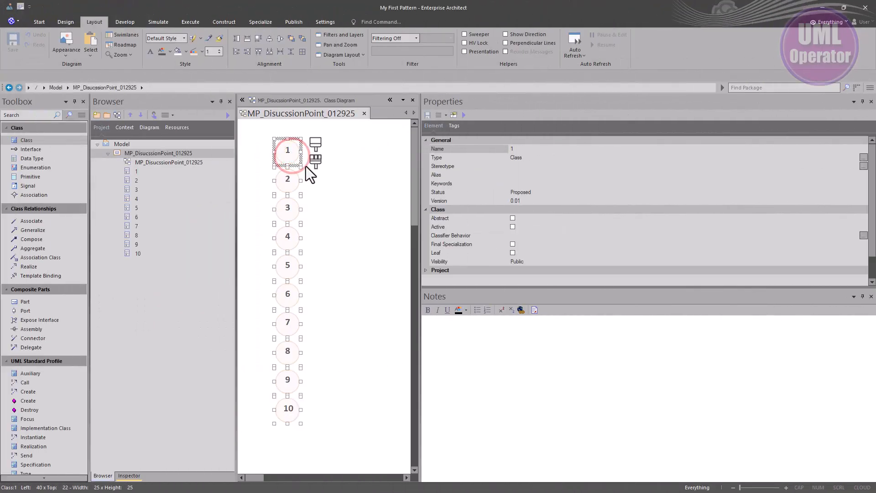
{"action": "left_click", "coordinate": [330, 191]}
{"action": "double_click", "coordinate": [287, 153]}
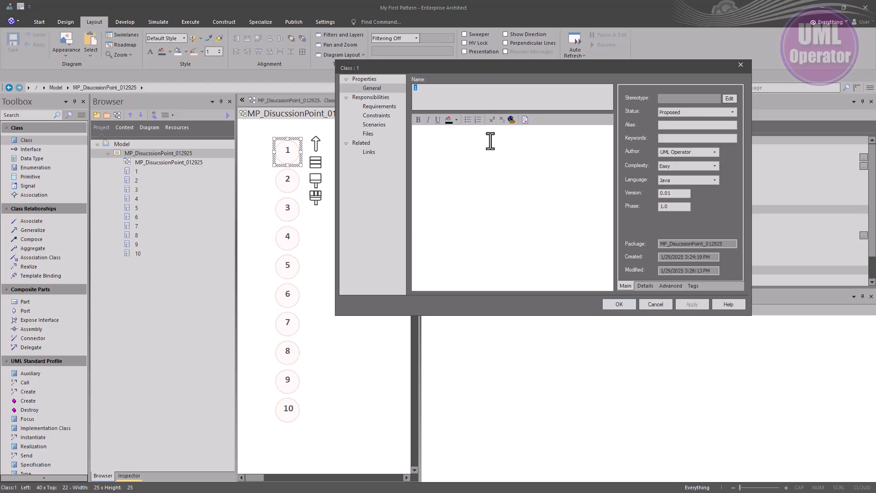
{"action": "left_click", "coordinate": [623, 305]}
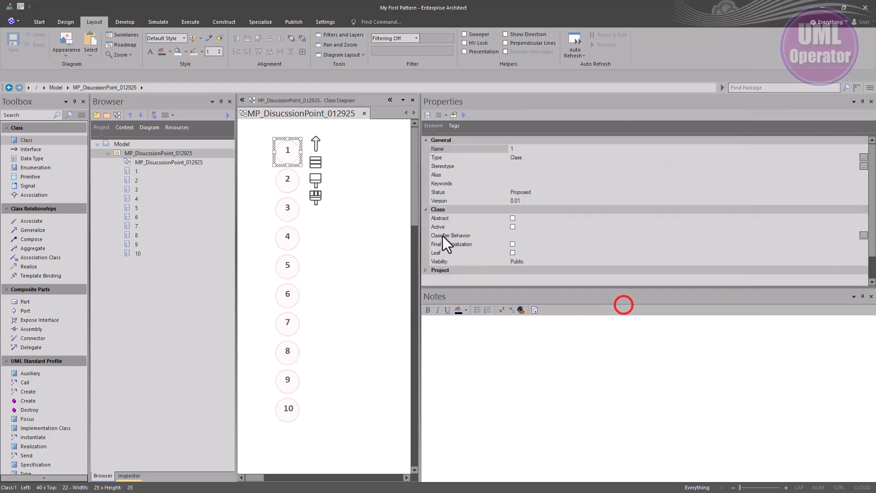
{"action": "left_click", "coordinate": [359, 182]}
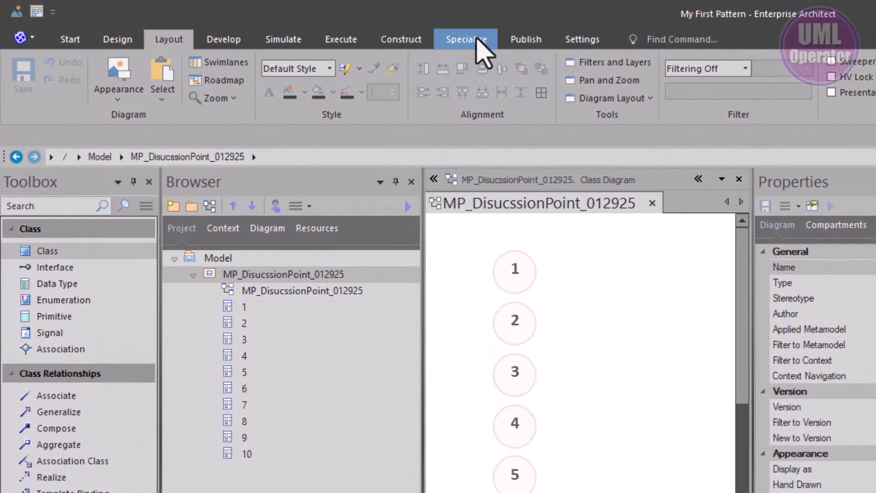
- Start publishing the MP_DisucssionPoint_012925 diagram as a pattern and review its proposed pattern name and notes
{"action": "left_click", "coordinate": [478, 42]}
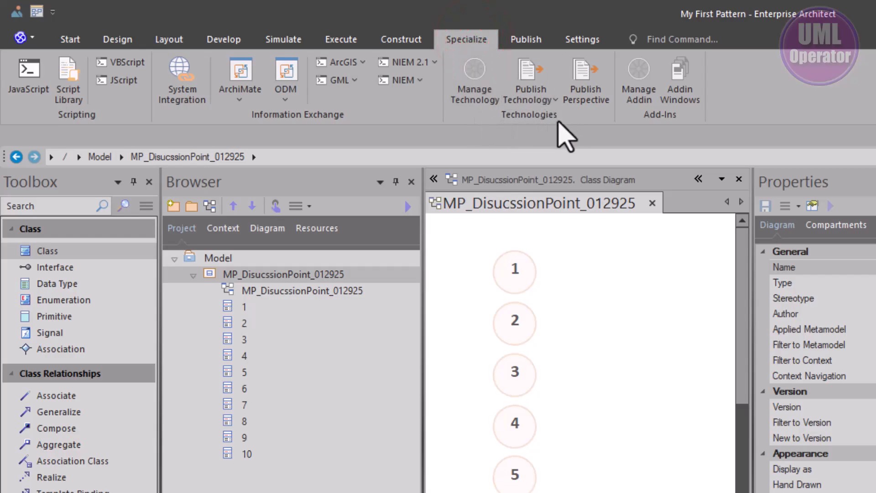
{"action": "left_click", "coordinate": [539, 91]}
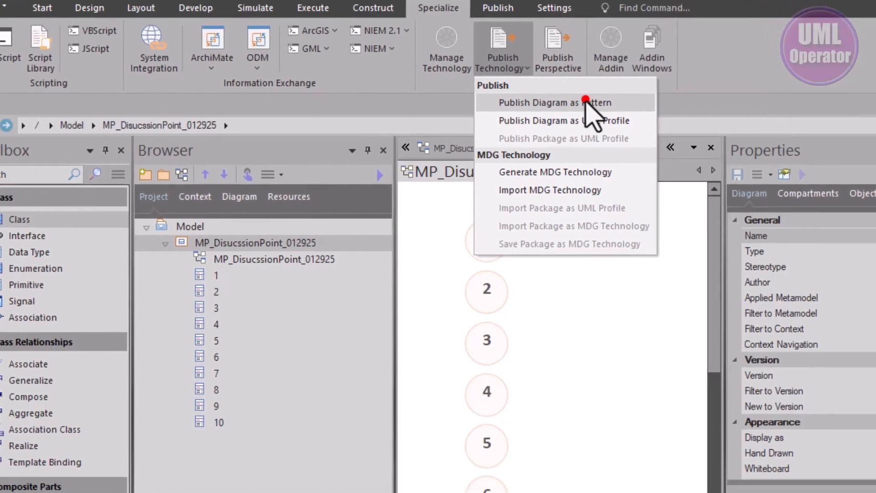
{"action": "left_click", "coordinate": [612, 133]}
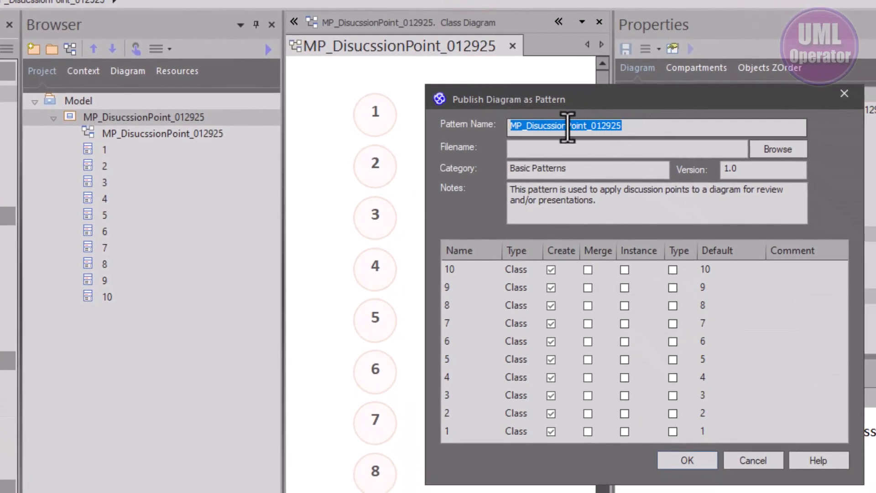
{"action": "left_click", "coordinate": [542, 125]}
{"action": "left_click_drag", "start_coordinate": [628, 126], "coordinate": [507, 125]}
{"action": "key", "text": "ctrl+c"}
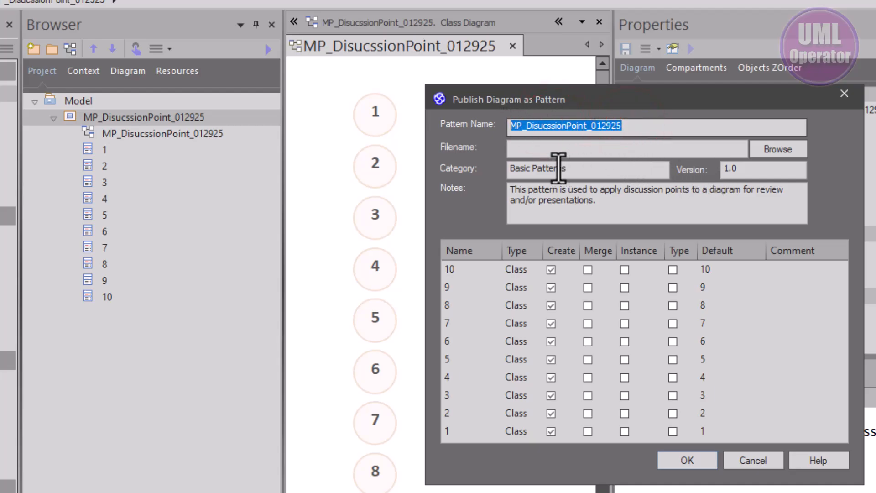
{"action": "left_click_drag", "start_coordinate": [598, 201], "coordinate": [511, 189]}
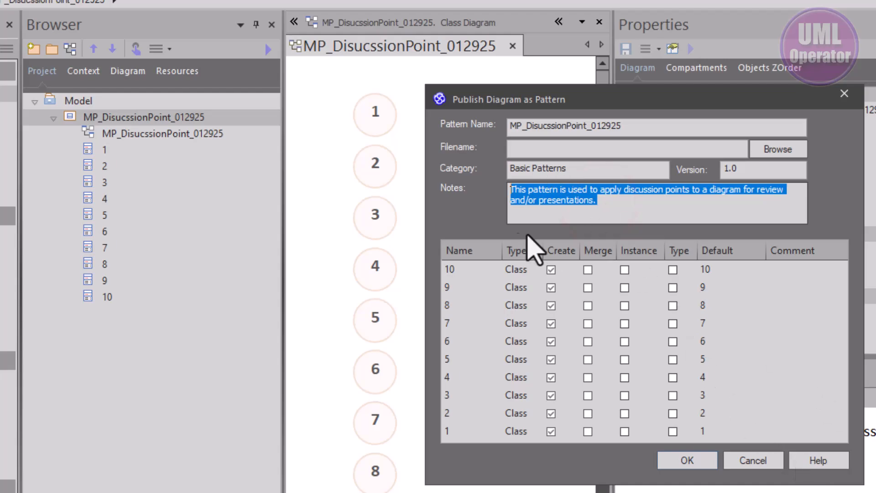
- Set the pattern's category to Model Patterns and its version to 0.01
{"action": "double_click", "coordinate": [513, 168]}
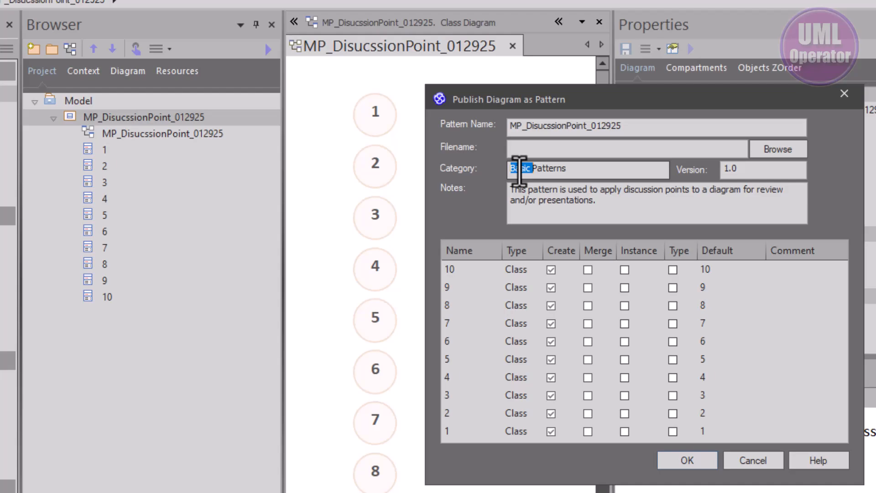
{"action": "type", "text": "Model"}
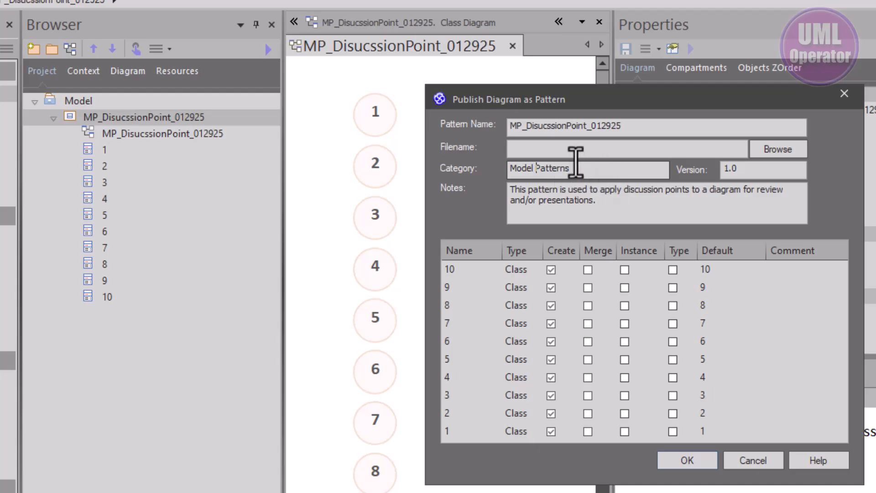
{"action": "left_click", "coordinate": [739, 165]}
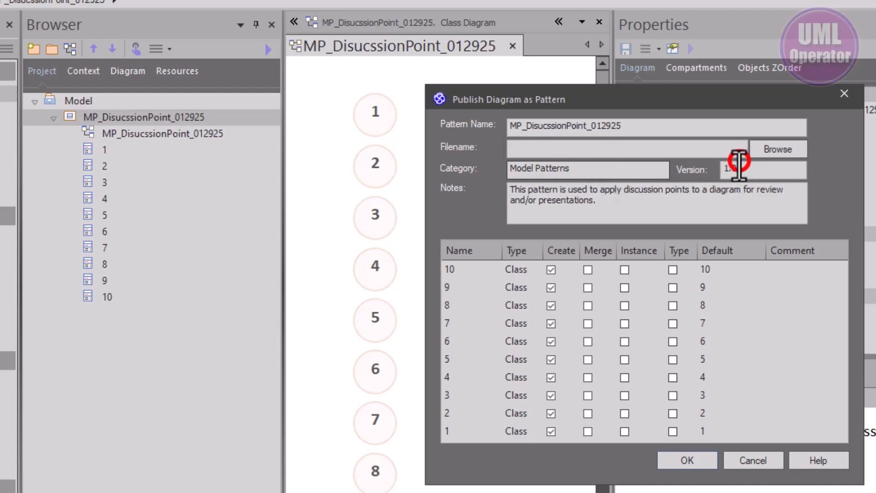
{"action": "double_click", "coordinate": [735, 167]}
{"action": "type", "text": "0.01"}
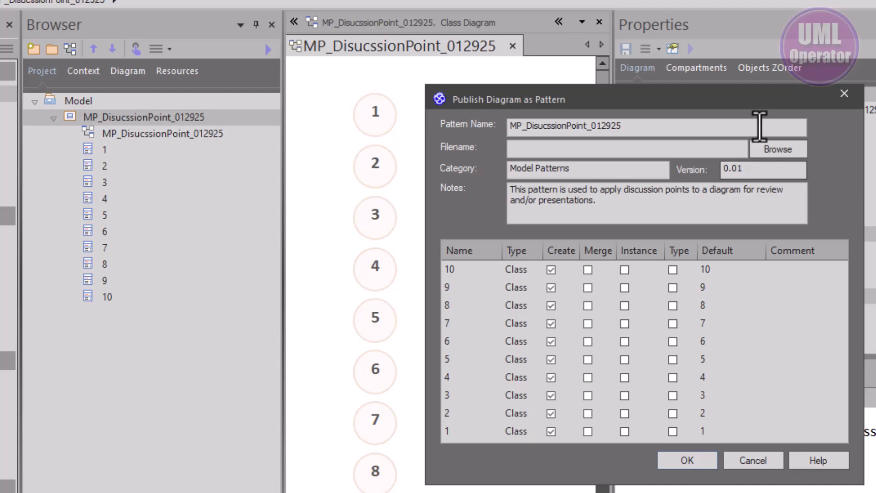
{"action": "left_click", "coordinate": [772, 145]}
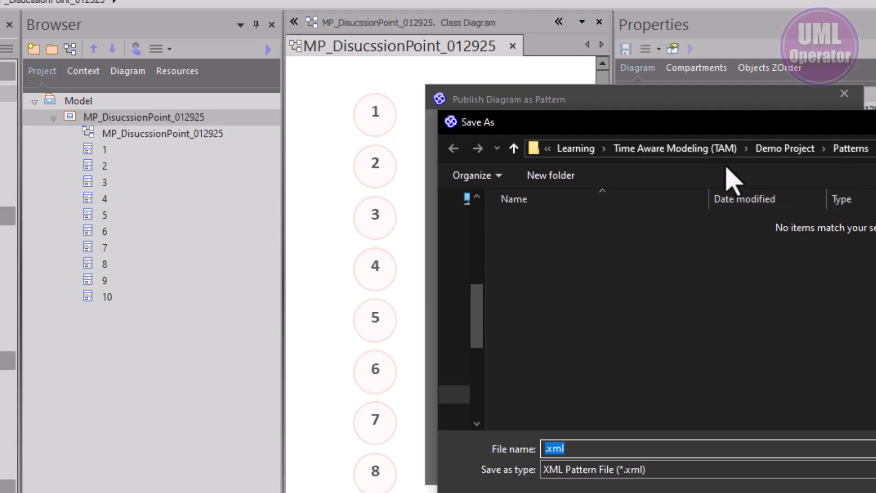
{"action": "left_click", "coordinate": [780, 151]}
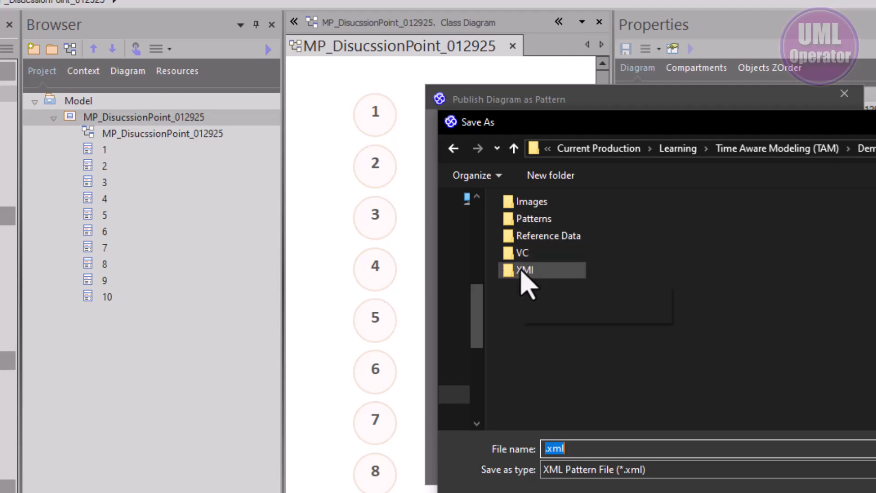
{"action": "left_click", "coordinate": [534, 220]}
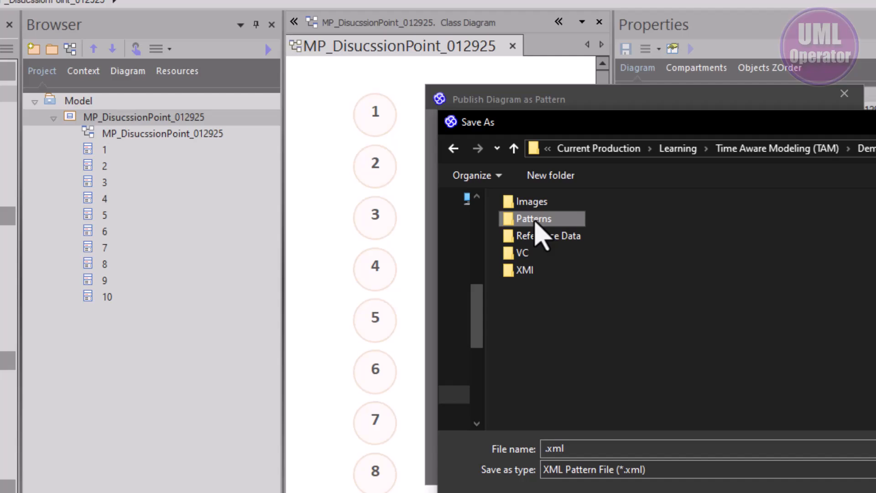
{"action": "double_click", "coordinate": [530, 220]}
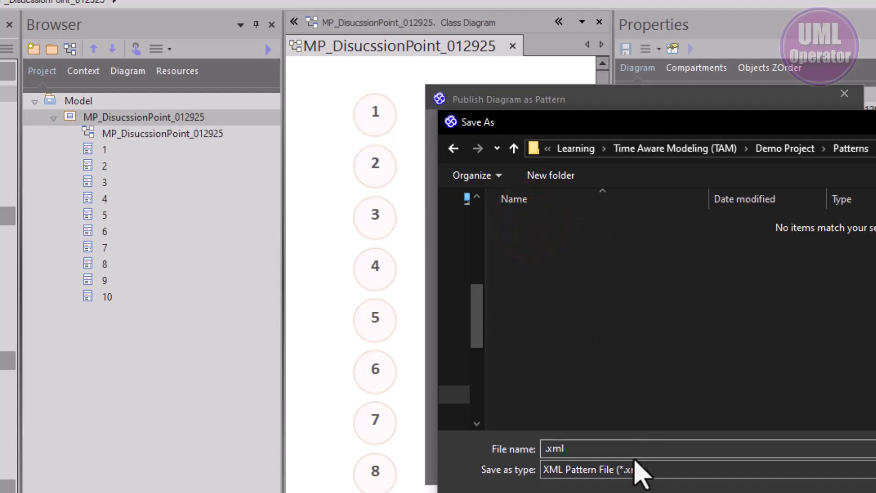
{"action": "left_click", "coordinate": [623, 449]}
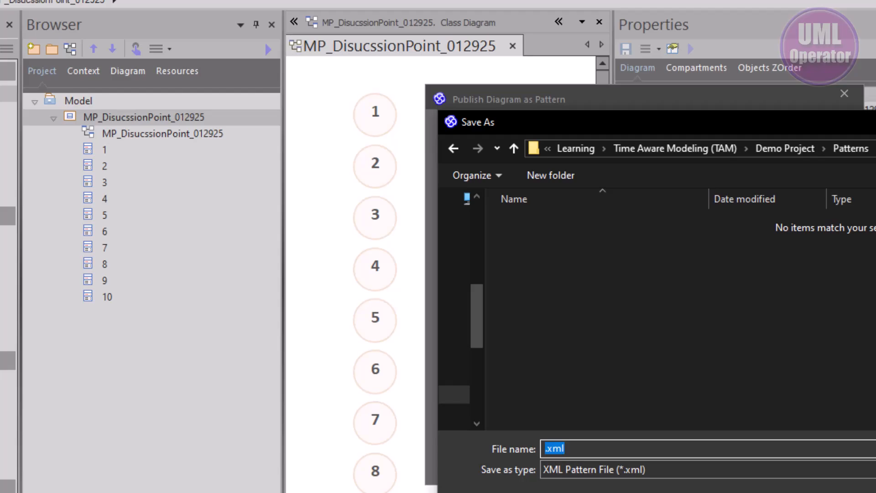
{"action": "left_click", "coordinate": [623, 447]}
{"action": "key", "text": "ctrl+v"}
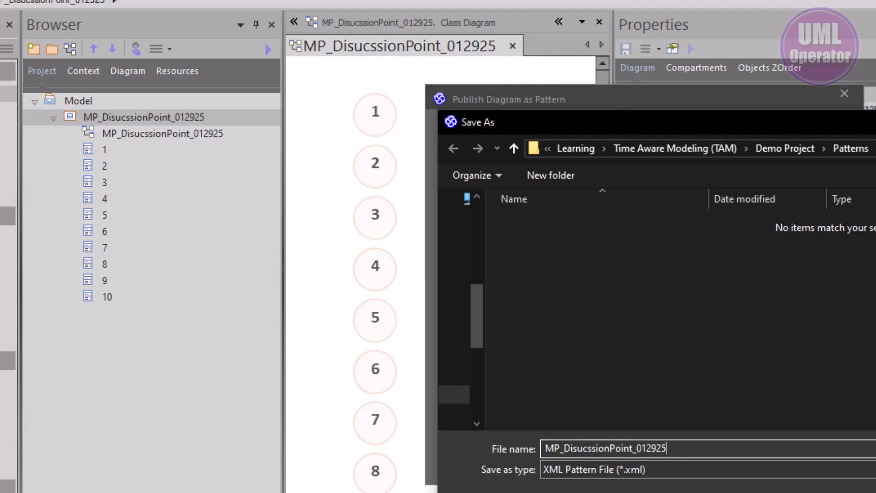
{"action": "key", "text": "Escape"}
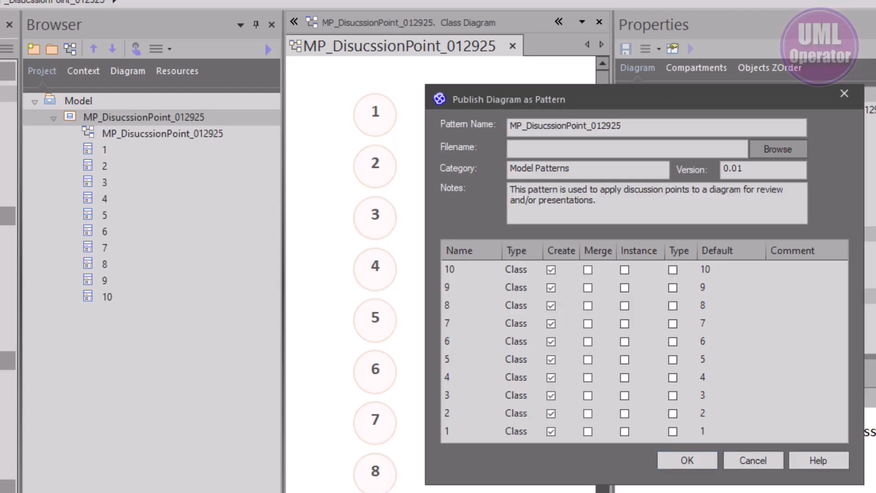
{"action": "left_click", "coordinate": [754, 461]}
- Rename the package and its diagram to MP_DiscussionPoints_012925
{"action": "left_click", "coordinate": [456, 197]}
{"action": "left_click", "coordinate": [442, 172]}
{"action": "left_click", "coordinate": [807, 110]}
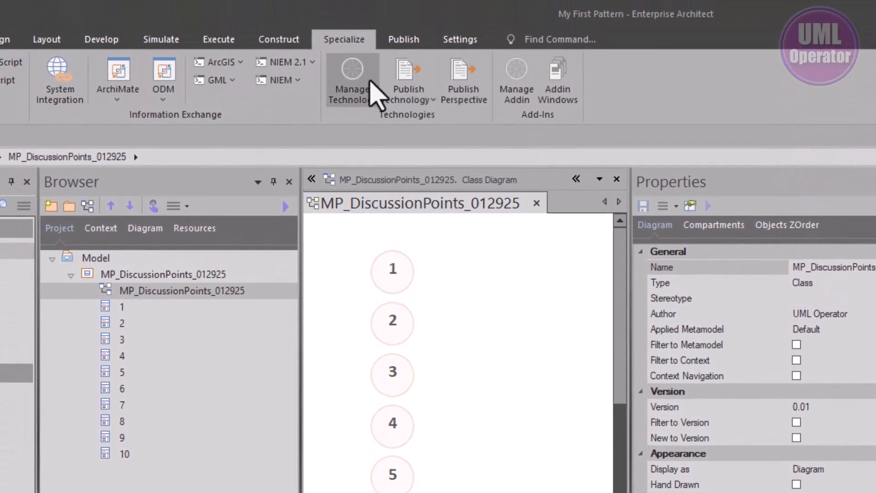
- Start publishing the MP_DiscussionPoints_012925 diagram as a pattern with category Model Patterns and version 0.01
{"action": "left_click", "coordinate": [341, 42]}
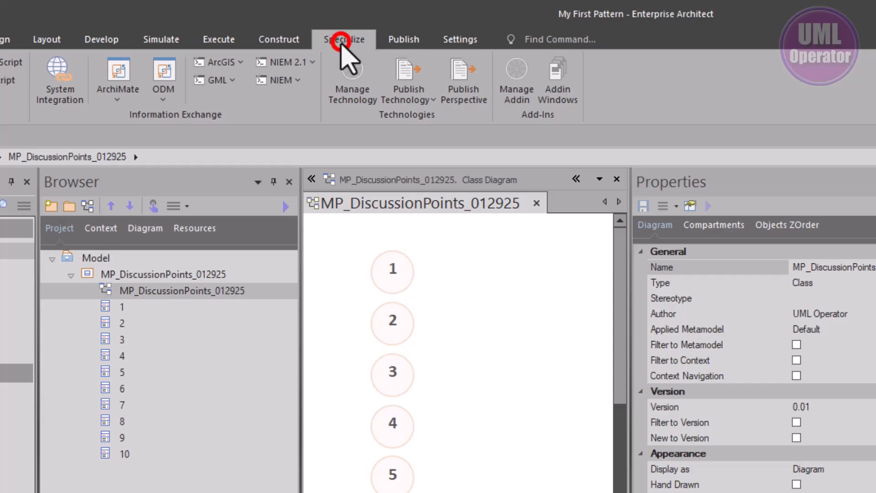
{"action": "left_click", "coordinate": [401, 91]}
{"action": "left_click", "coordinate": [412, 132]}
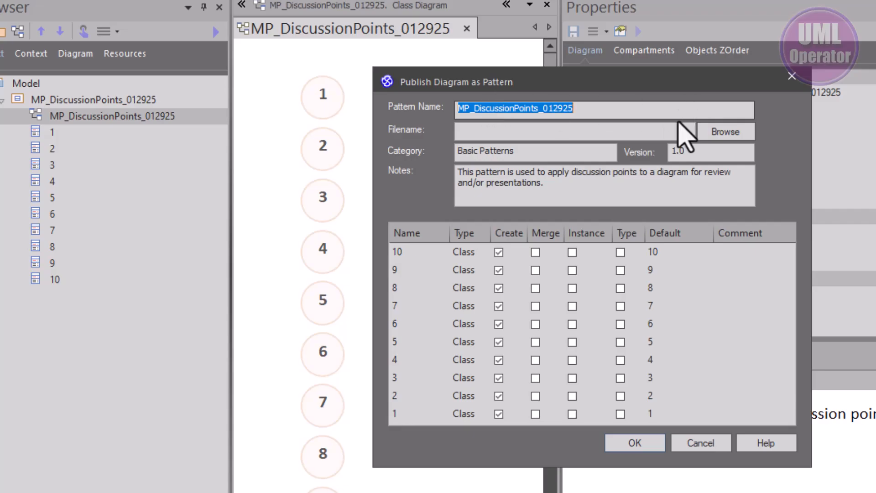
{"action": "double_click", "coordinate": [465, 150]}
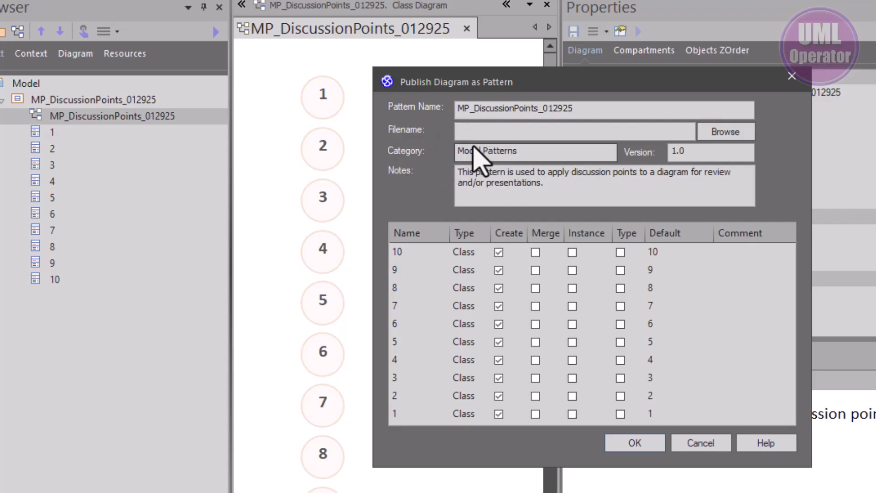
{"action": "double_click", "coordinate": [698, 151]}
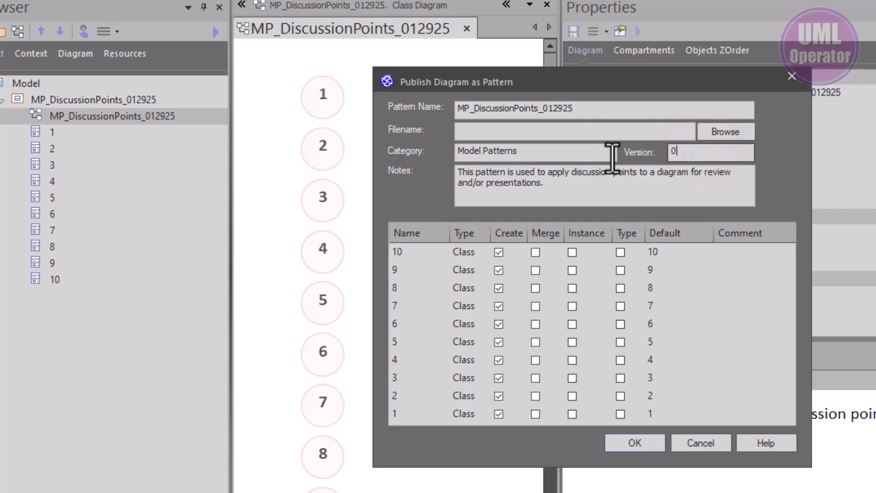
- Set the pattern file to MP_DiscussionPoints_012925 as an XML pattern in the Patterns folder and publish it, leaving no diagram elements selected
{"action": "left_click", "coordinate": [736, 133]}
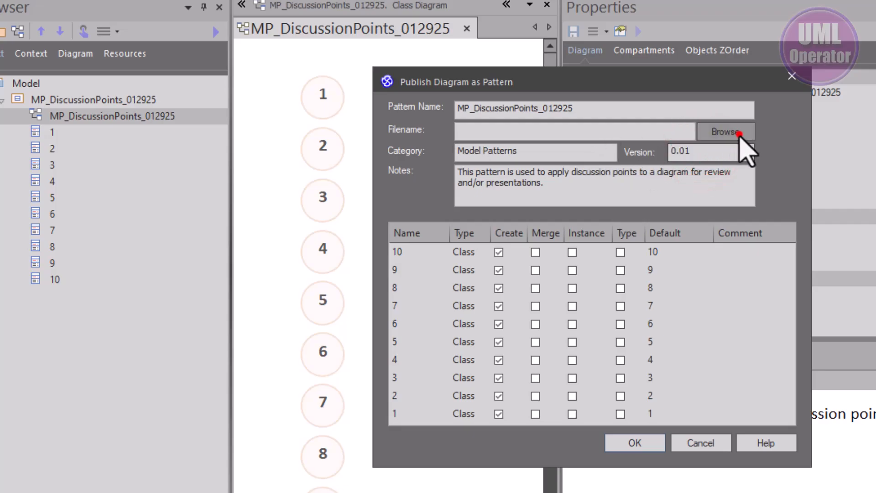
{"action": "left_click_drag", "start_coordinate": [543, 430], "coordinate": [457, 431]}
{"action": "type", "text": "MP_DiscussionPoints_012925"}
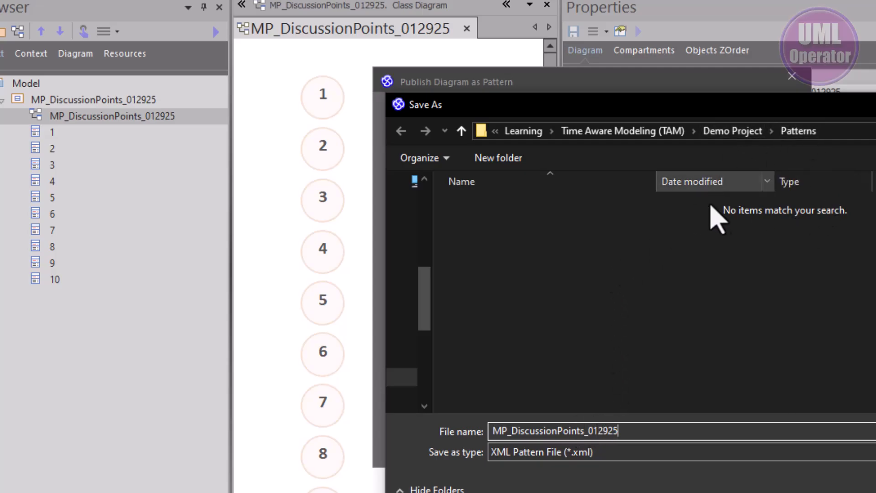
{"action": "key", "text": "ctrl+a"}
{"action": "key", "text": "Return"}
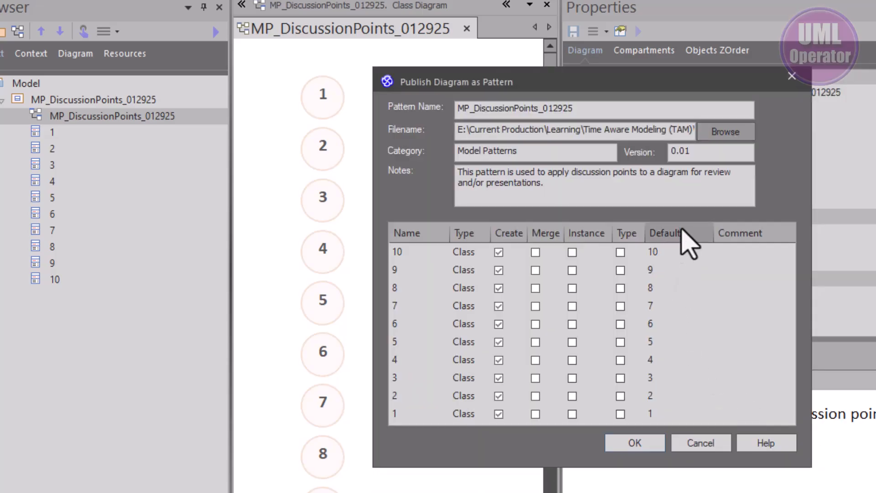
{"action": "left_click", "coordinate": [619, 450]}
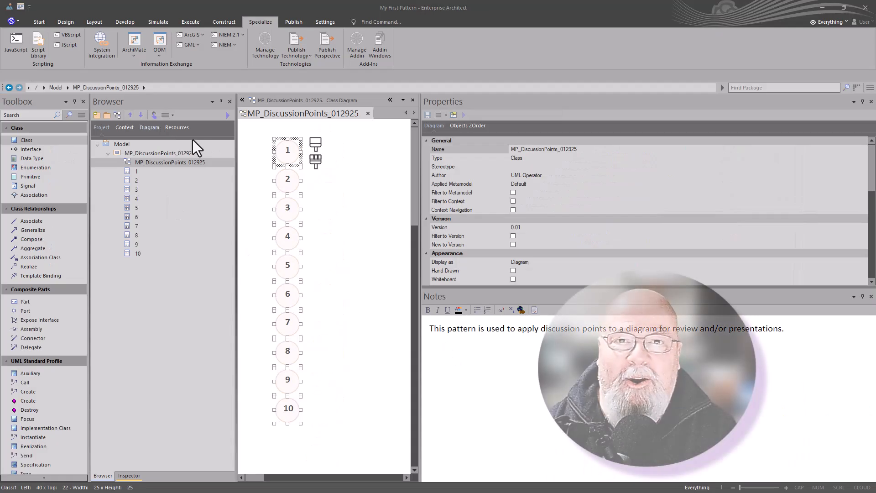
{"action": "left_click", "coordinate": [356, 170]}
{"action": "left_click", "coordinate": [355, 170]}
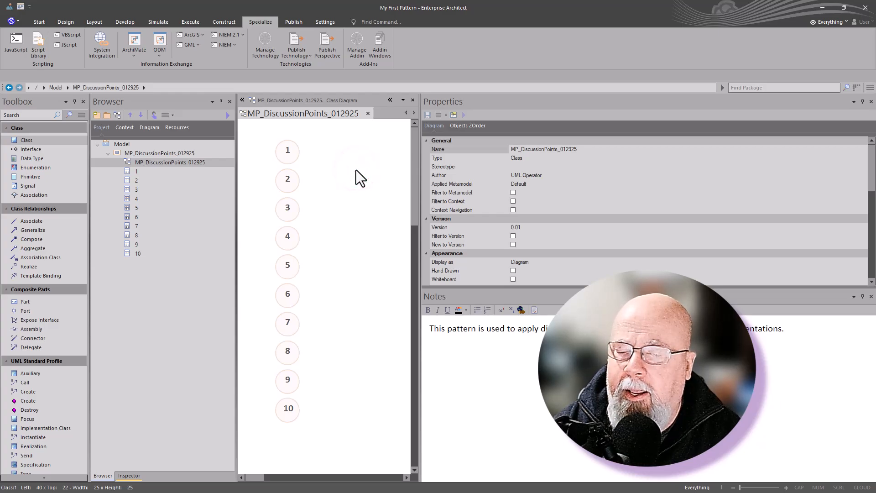
- Import the pattern file MP_DiscussionPoints_012925.xml into the project's Patterns resources
{"action": "left_click", "coordinate": [175, 130]}
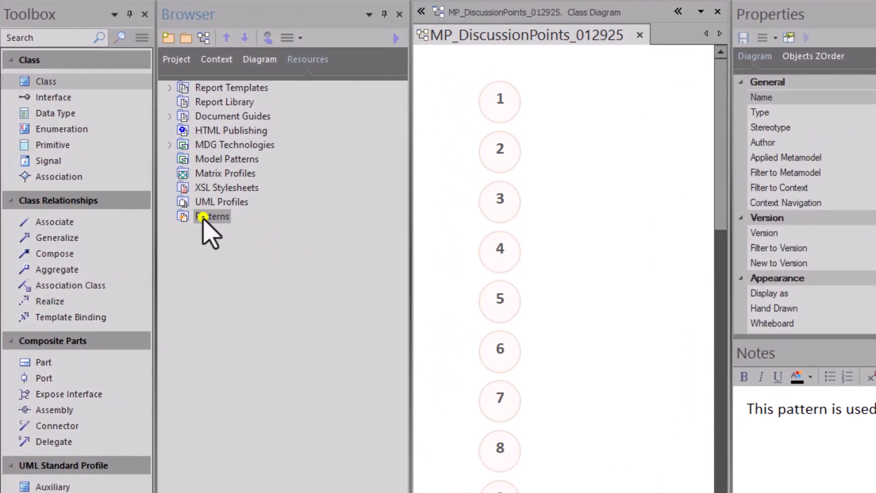
{"action": "right_click", "coordinate": [202, 216]}
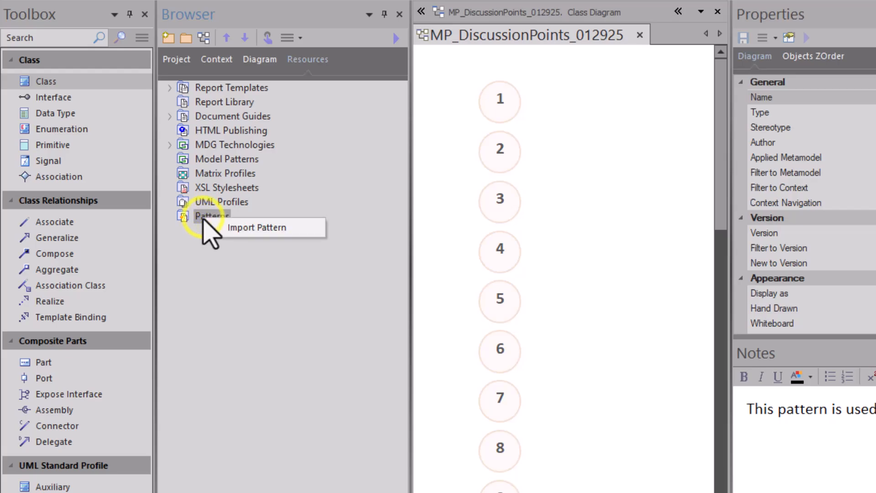
{"action": "left_click", "coordinate": [237, 233]}
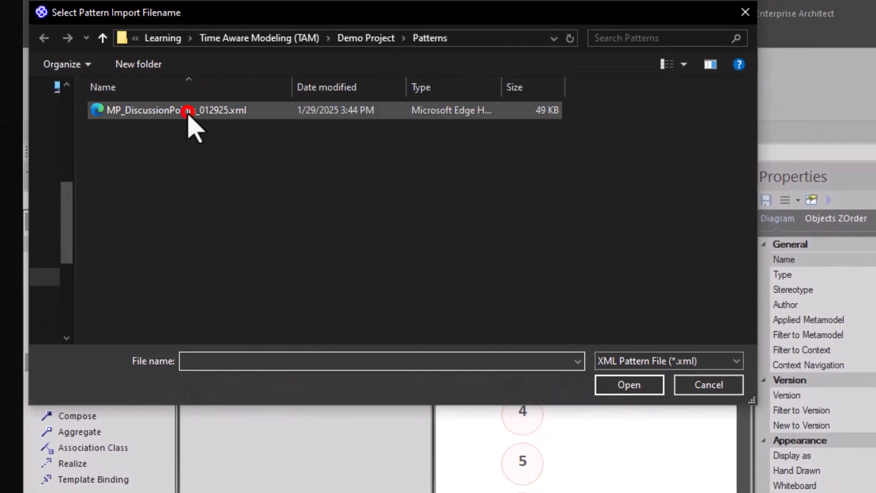
{"action": "left_click", "coordinate": [188, 111]}
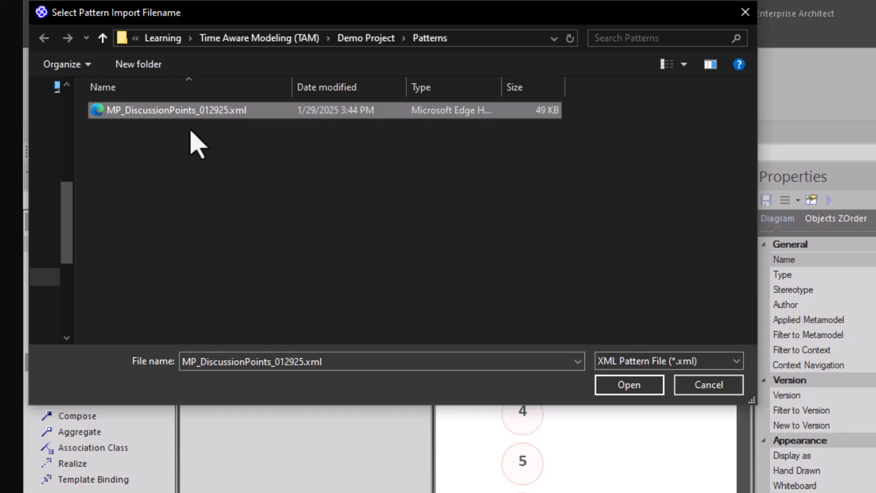
{"action": "left_click", "coordinate": [611, 385]}
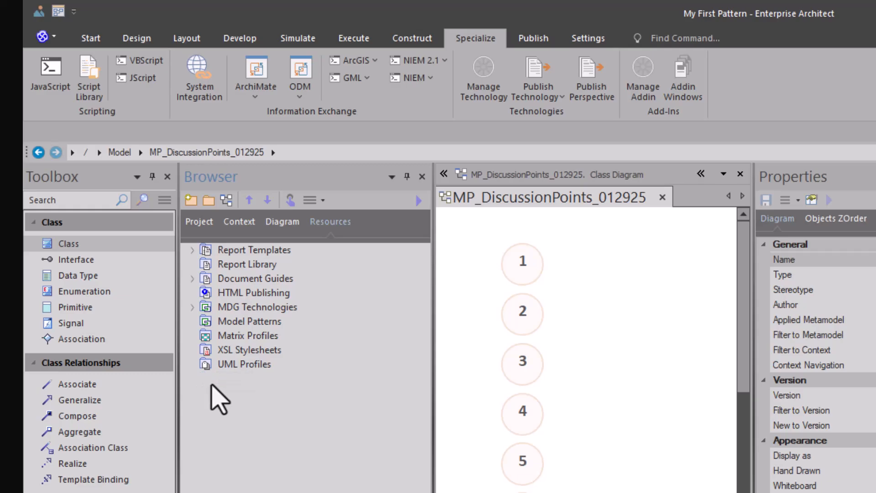
- Examine the imported MP_DiscussionPoints_012925 pattern's details and enlarged preview, then close them
{"action": "left_click", "coordinate": [239, 393]}
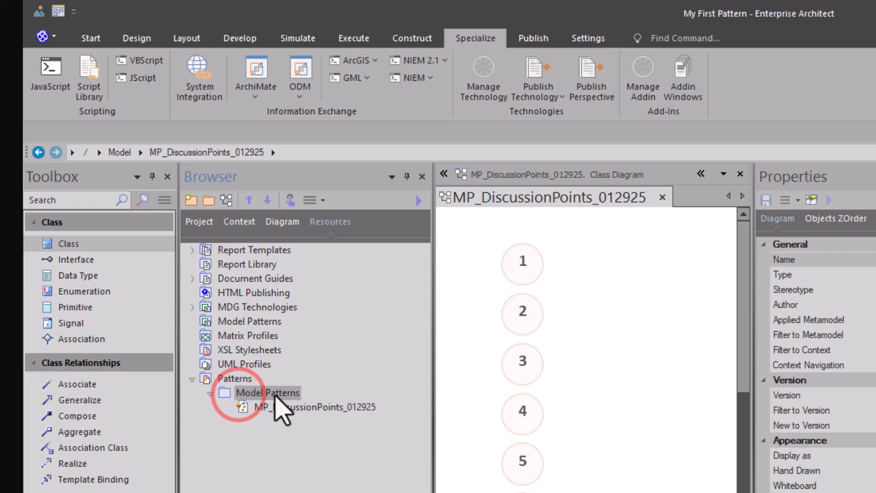
{"action": "double_click", "coordinate": [288, 406]}
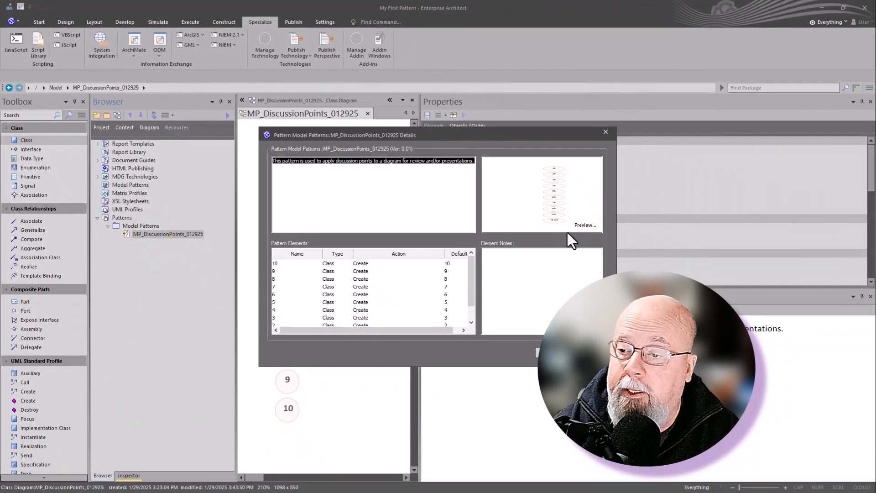
{"action": "left_click", "coordinate": [578, 225]}
{"action": "left_click_drag", "start_coordinate": [477, 196], "coordinate": [293, 25]}
{"action": "left_click_drag", "start_coordinate": [337, 130], "coordinate": [327, 422]}
{"action": "left_click_drag", "start_coordinate": [382, 223], "coordinate": [335, 235]}
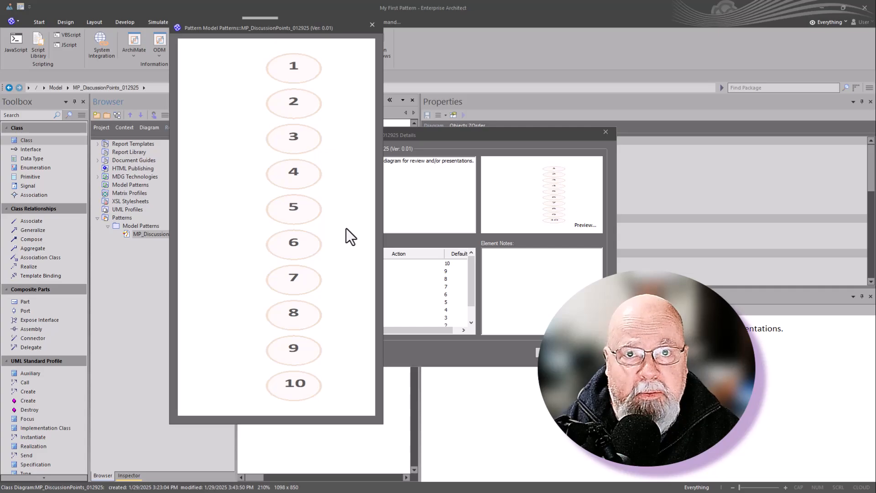
{"action": "left_click", "coordinate": [371, 25]}
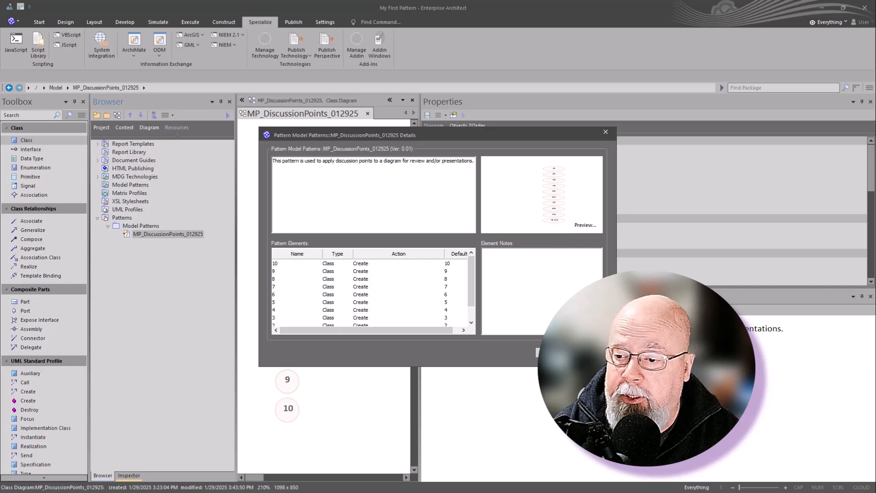
{"action": "left_click", "coordinate": [553, 352]}
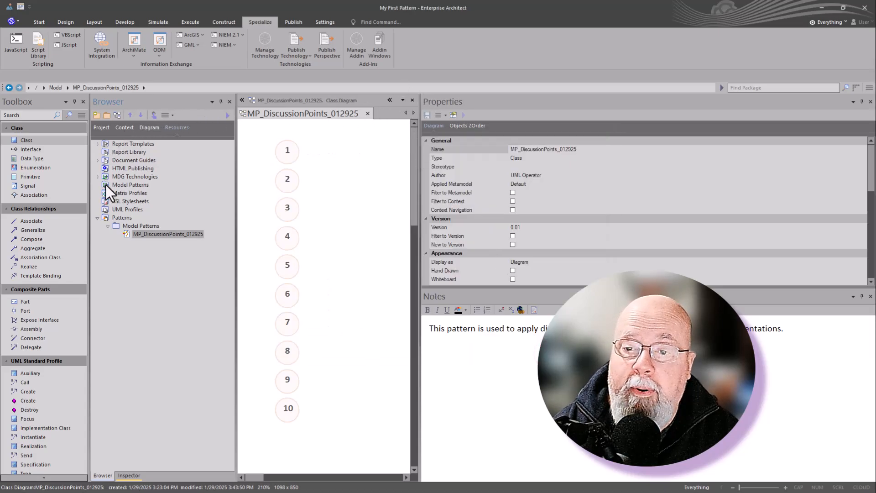
- Create a package named Test under Model with a class diagram also named Test
{"action": "left_click", "coordinate": [101, 127]}
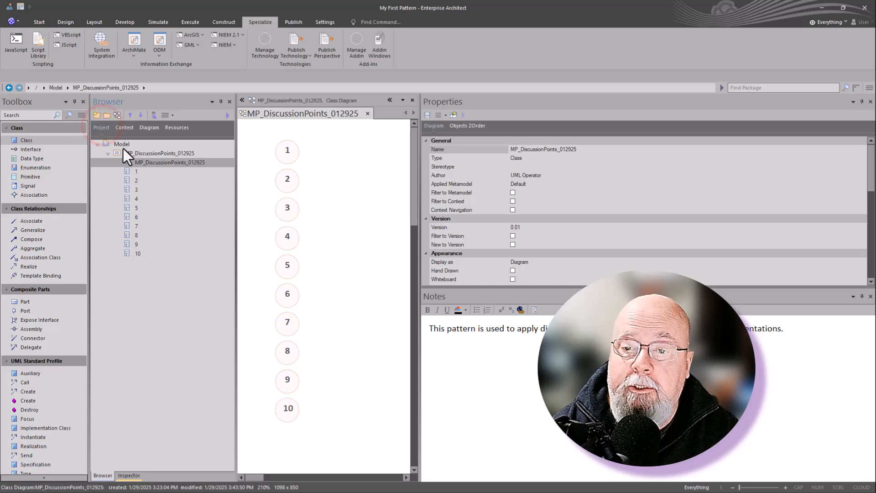
{"action": "left_click", "coordinate": [110, 153]}
{"action": "left_click", "coordinate": [111, 145]}
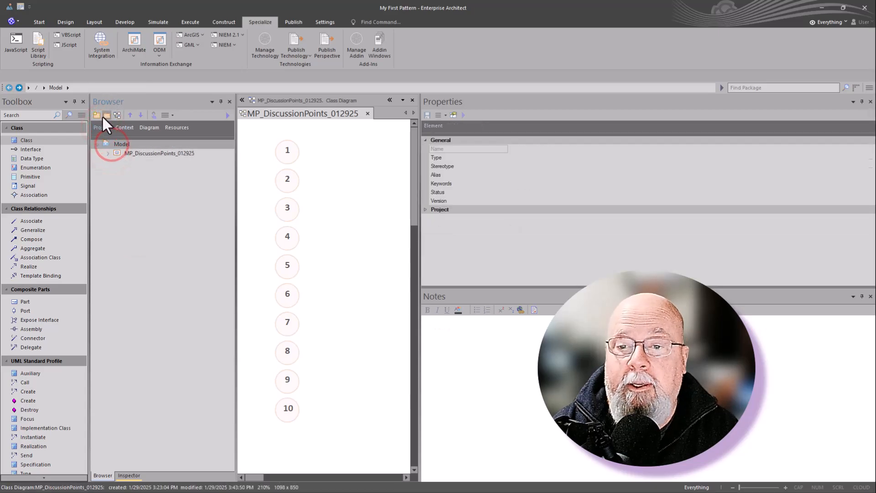
{"action": "left_click", "coordinate": [106, 115]}
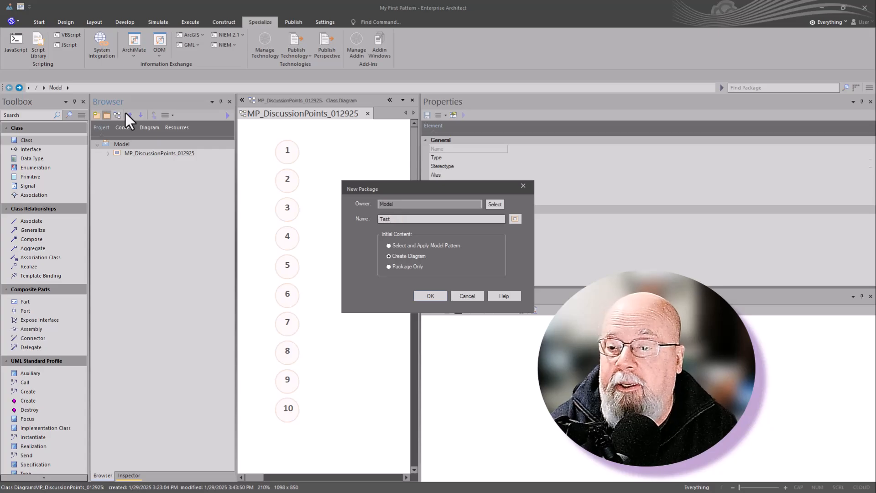
{"action": "type", "text": "Test"}
{"action": "key", "text": "Return"}
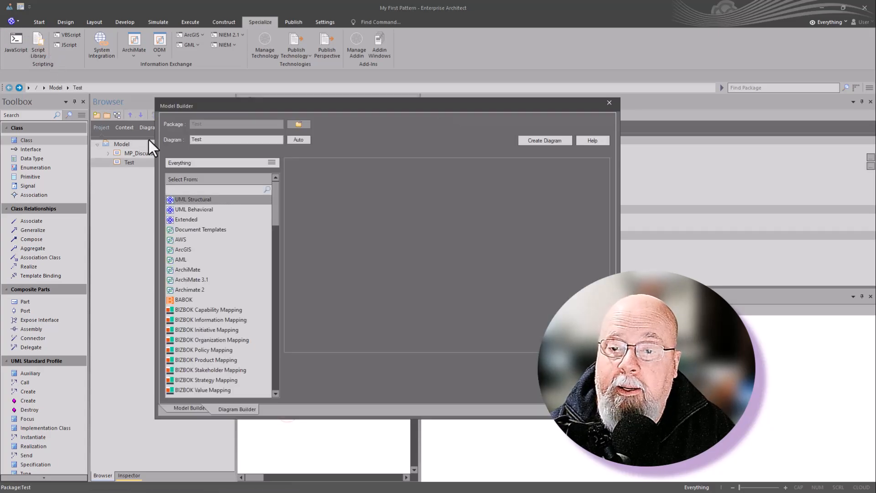
{"action": "left_click", "coordinate": [536, 140]}
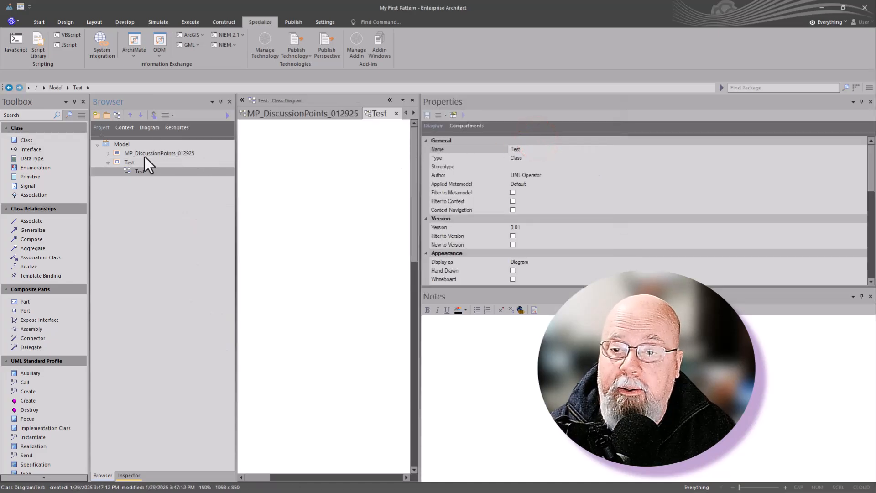
- Widen the Test diagram area and start adding the MP_DiscussionPoints_012925 pattern from the project's Patterns resources to the diagram
{"action": "left_click", "coordinate": [142, 172]}
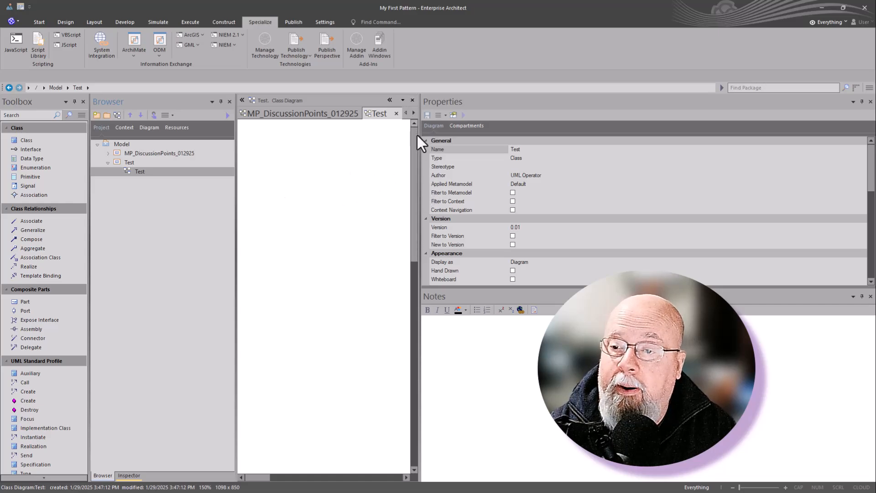
{"action": "left_click_drag", "start_coordinate": [420, 137], "coordinate": [544, 170]}
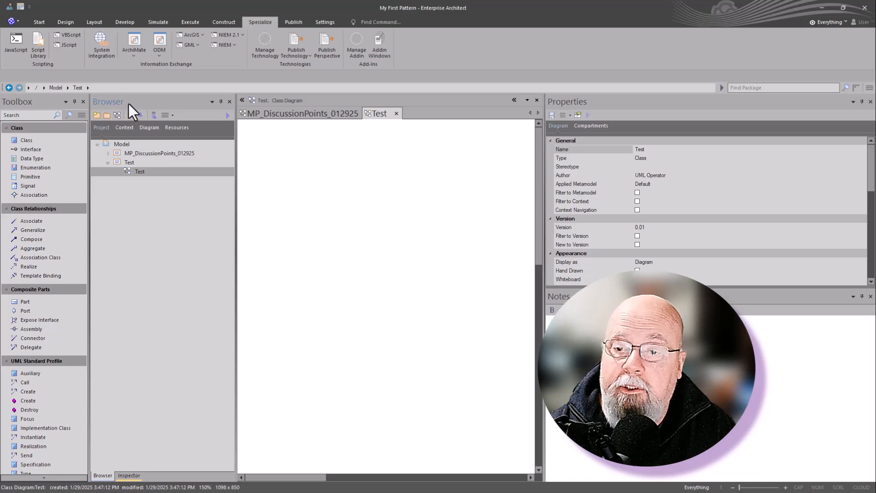
{"action": "left_click", "coordinate": [163, 127]}
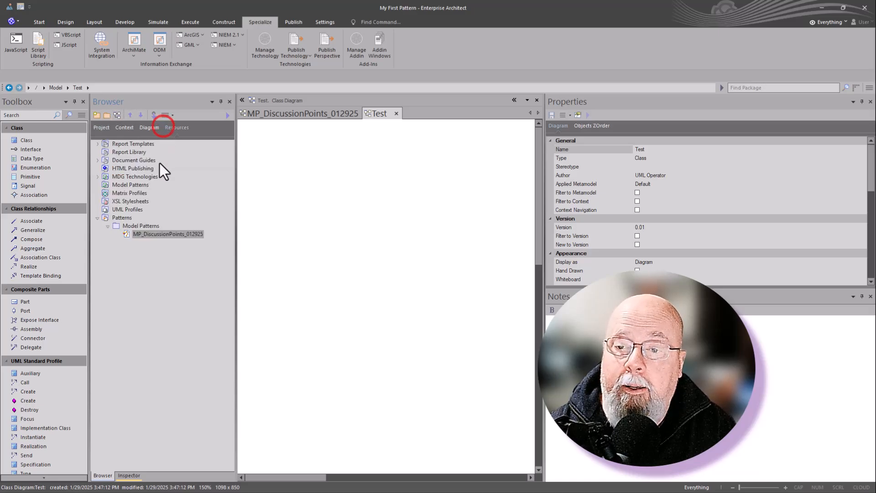
{"action": "right_click", "coordinate": [143, 234]}
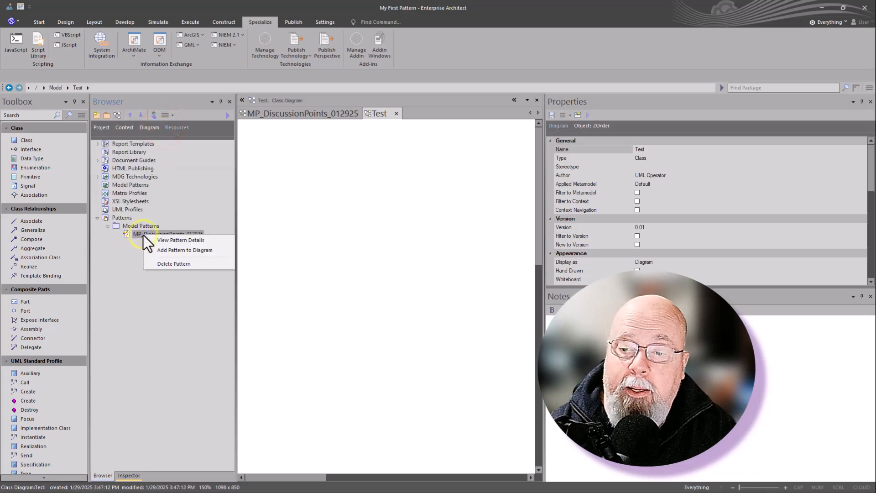
{"action": "left_click", "coordinate": [176, 251]}
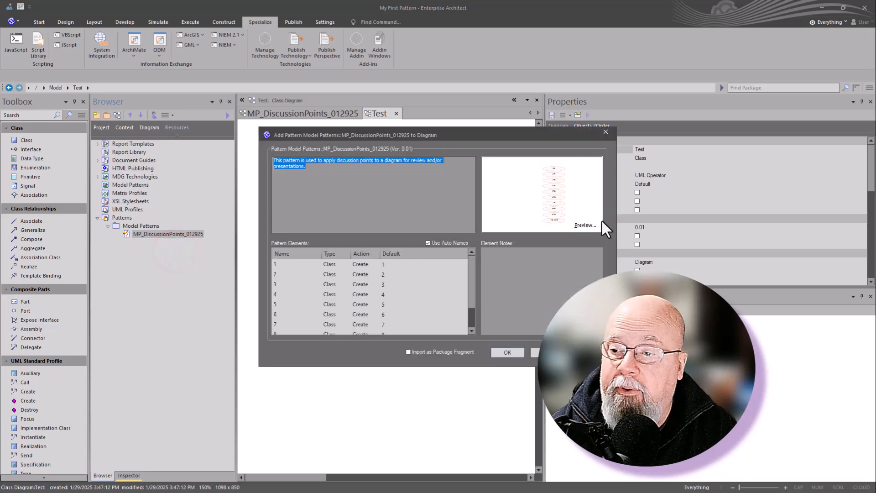
- Examine the pattern's enlarged preview, close it, and review the pattern's description text
{"action": "left_click", "coordinate": [589, 224]}
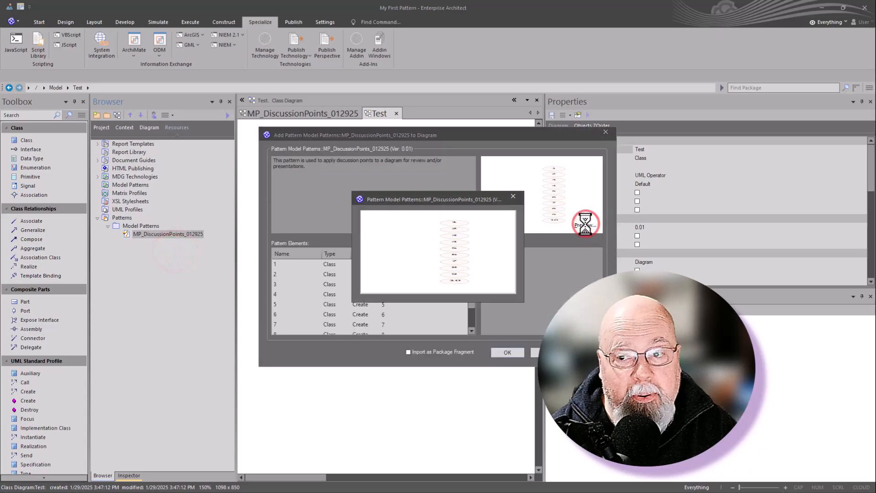
{"action": "left_click", "coordinate": [536, 350]}
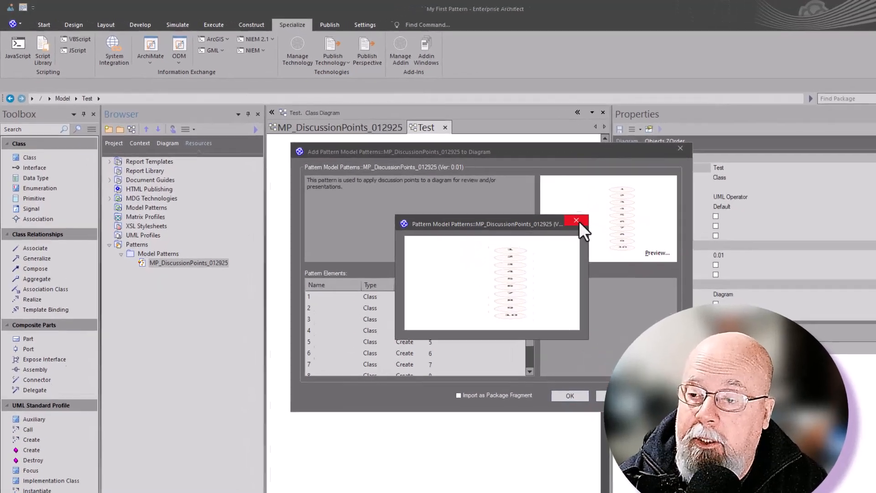
{"action": "left_click", "coordinate": [512, 196]}
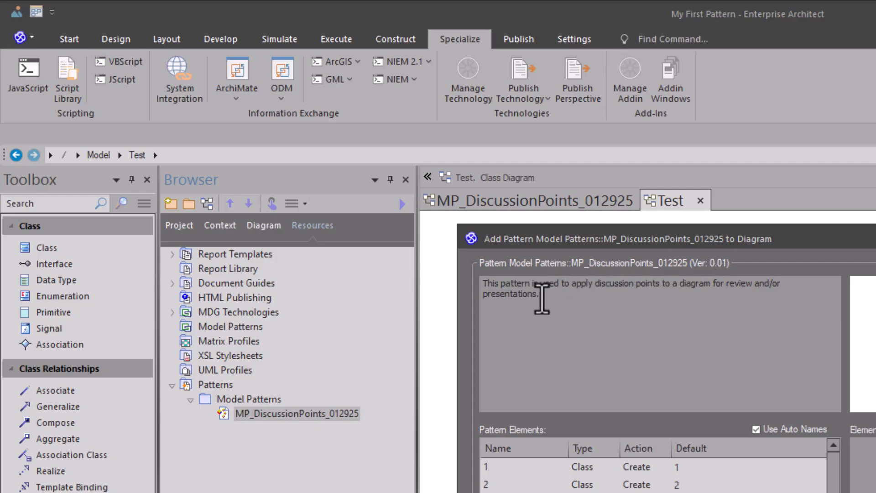
{"action": "left_click_drag", "start_coordinate": [541, 296], "coordinate": [484, 285]}
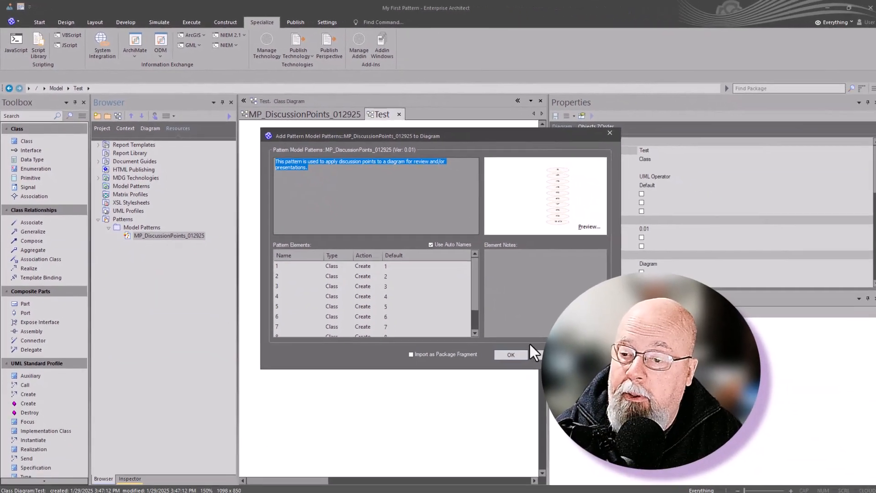
- Apply the pattern to the current Test diagram with auto names, leaving no elements selected
{"action": "left_click", "coordinate": [504, 355]}
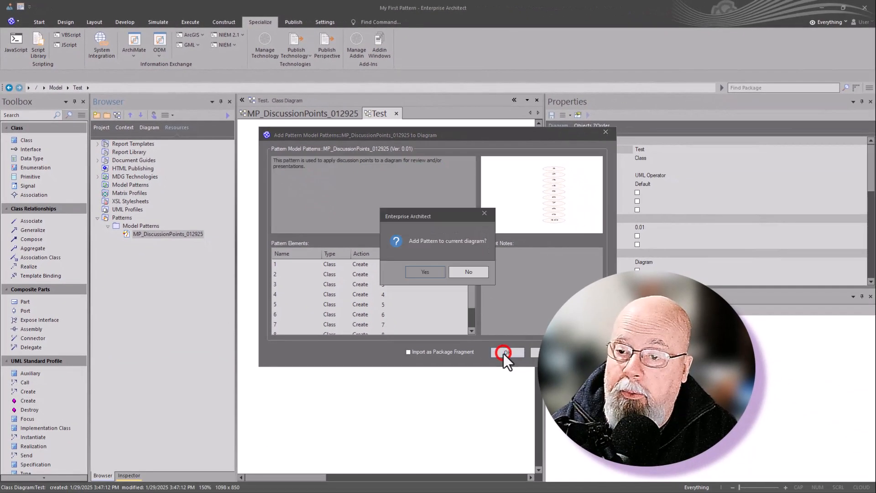
{"action": "left_click", "coordinate": [429, 270]}
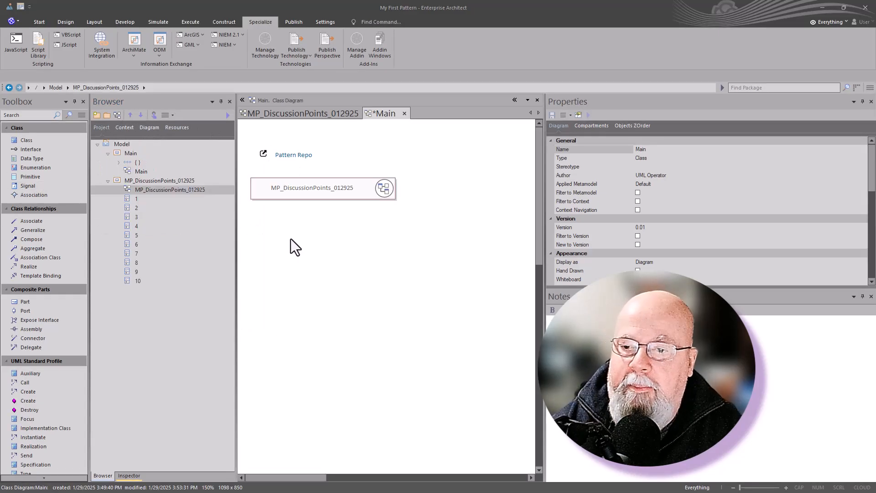
{"action": "left_click", "coordinate": [298, 236]}
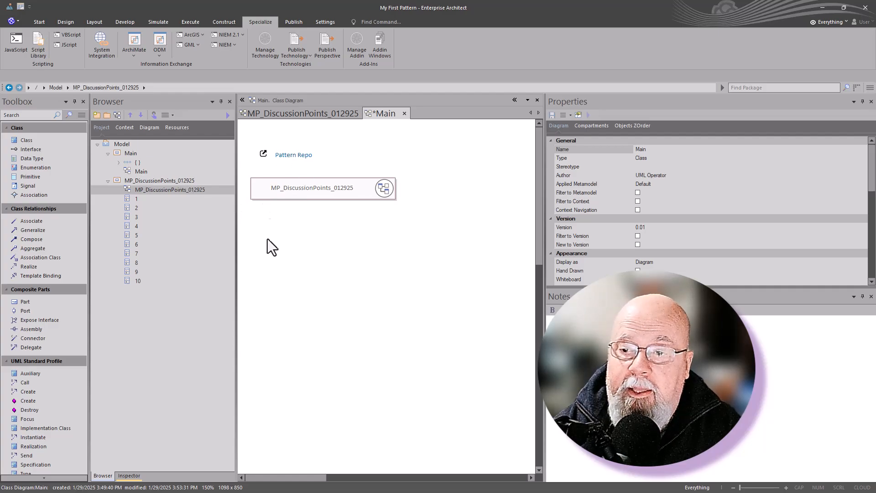
{"action": "left_click", "coordinate": [290, 154]}
{"action": "left_click", "coordinate": [322, 248]}
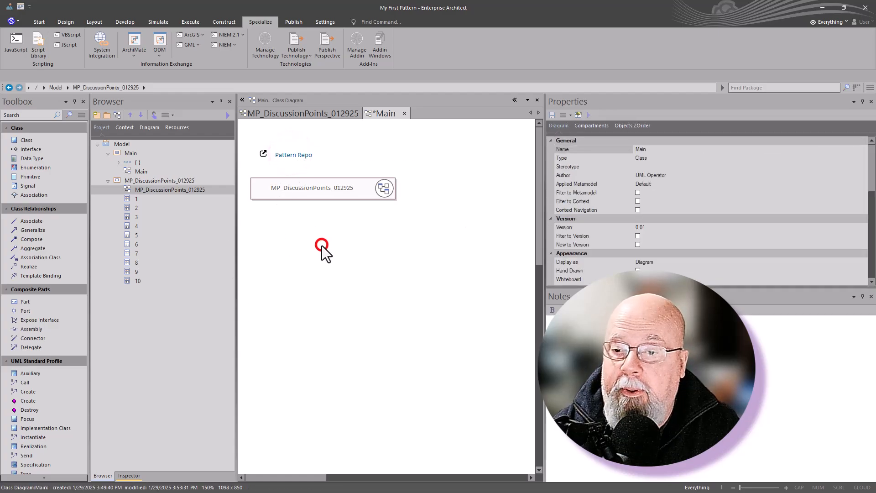
{"action": "key", "text": "space"}
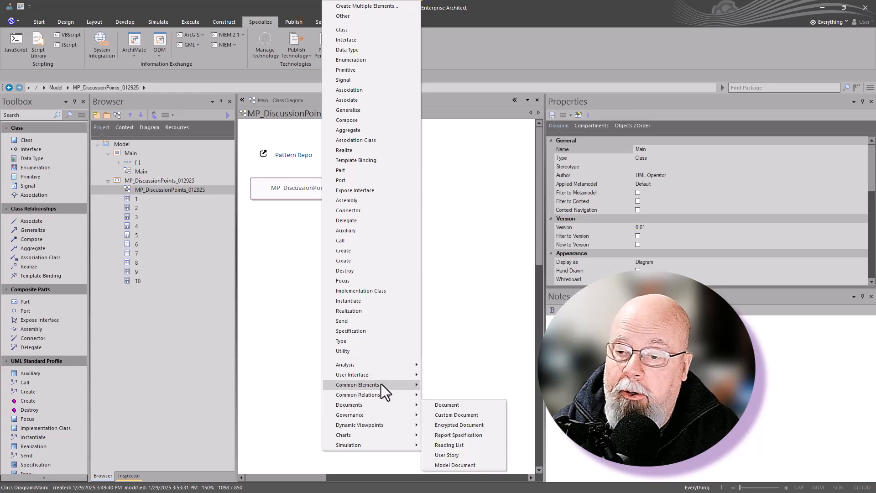
{"action": "mouse_move", "coordinate": [381, 384]}
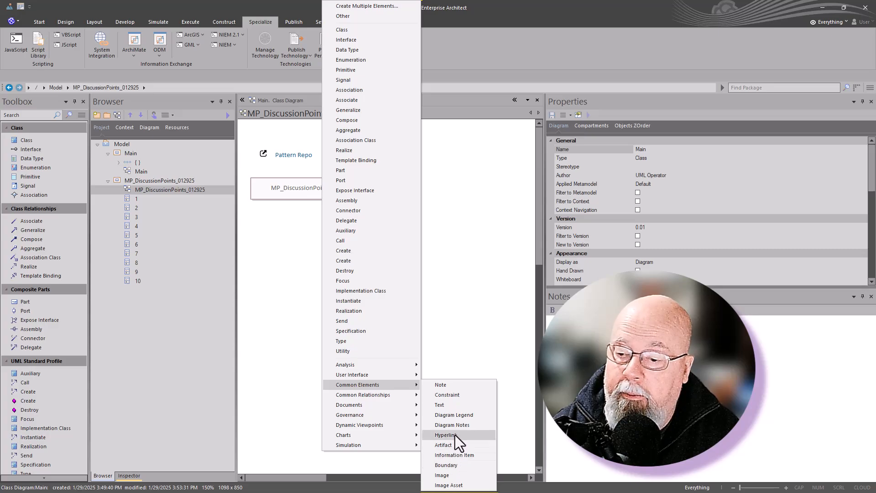
{"action": "left_click", "coordinate": [255, 223]}
- Check the Pattern Repo hyperlink and the MP_DiscussionPoints_012925 navigation cell by following each one, and return to the Main diagram
{"action": "double_click", "coordinate": [289, 162]}
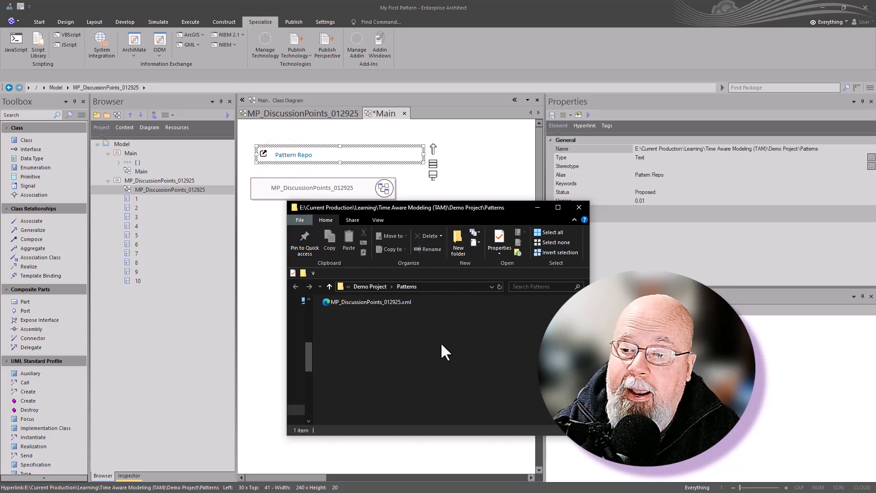
{"action": "left_click", "coordinate": [578, 207]}
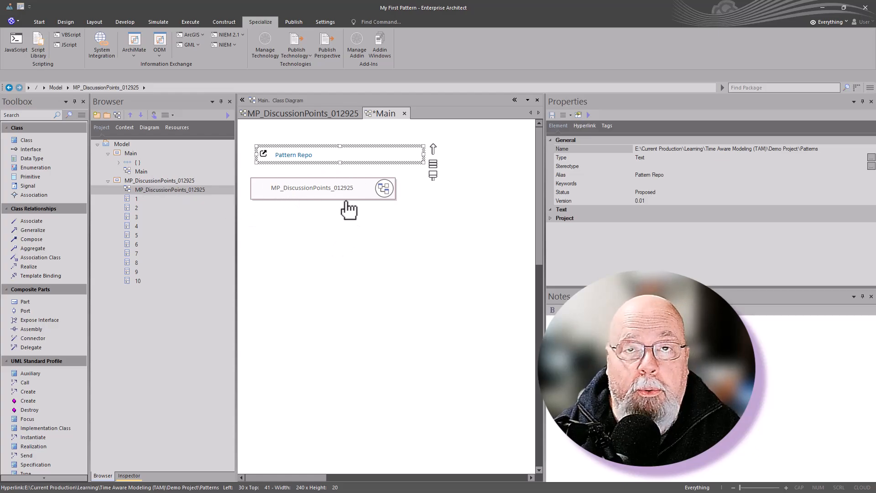
{"action": "double_click", "coordinate": [311, 185]}
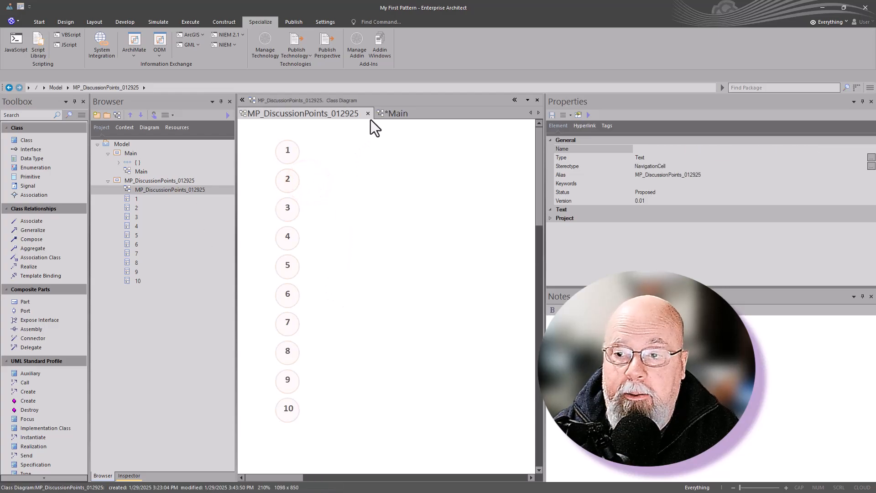
{"action": "left_click", "coordinate": [391, 114]}
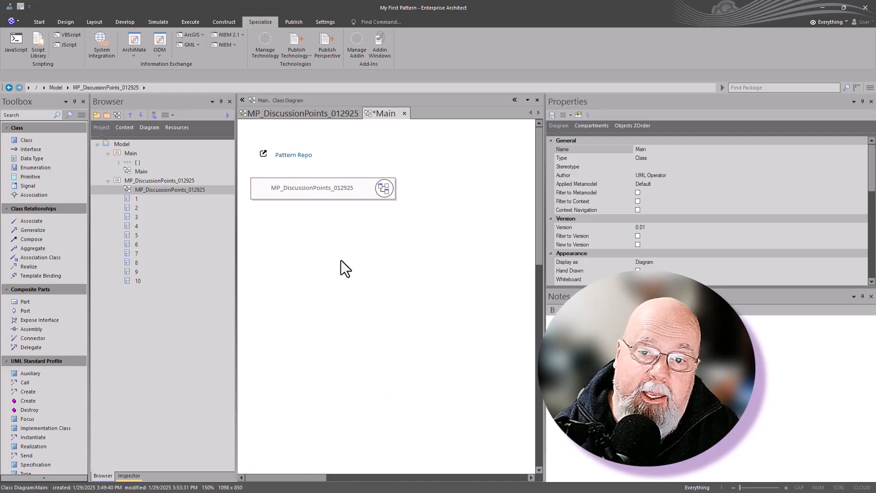
{"action": "left_click", "coordinate": [294, 230]}
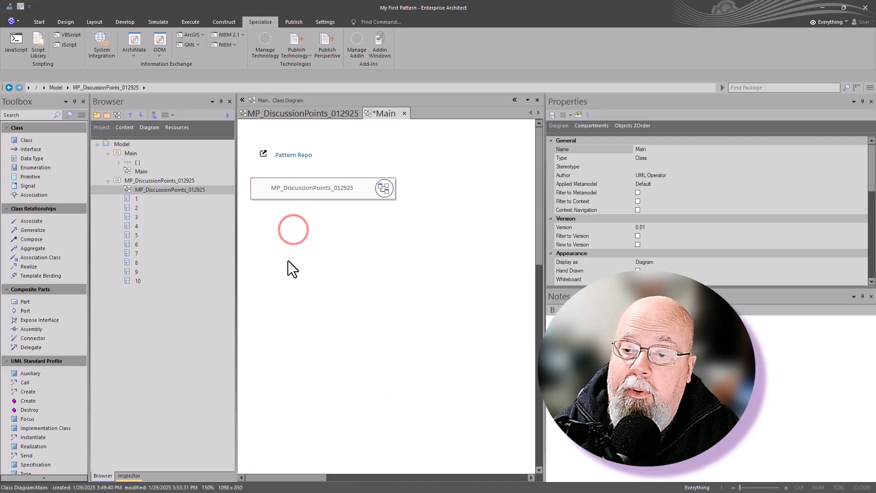
{"action": "key", "text": "space"}
{"action": "left_click", "coordinate": [473, 299]}
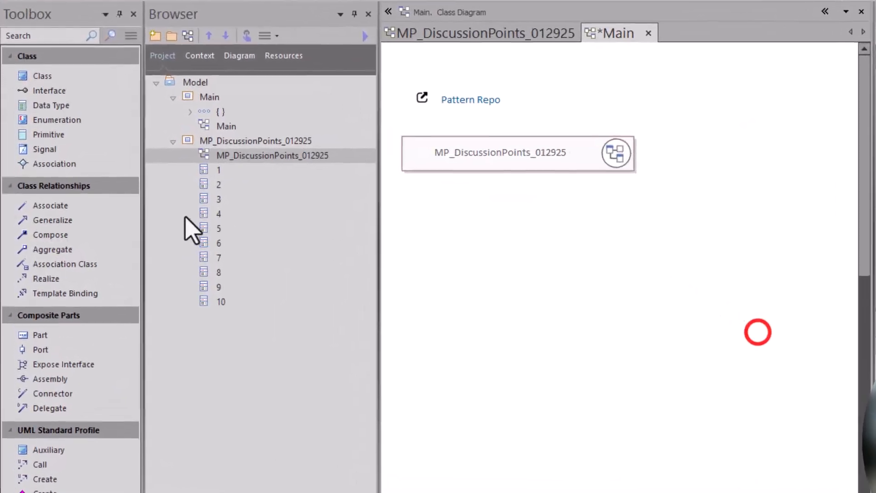
- Place the MP_DiscussionPoints_012925 diagram on Main as a hyperlink below the navigation cell, sized about 409 by 32
{"action": "left_click_drag", "start_coordinate": [221, 156], "coordinate": [488, 228]}
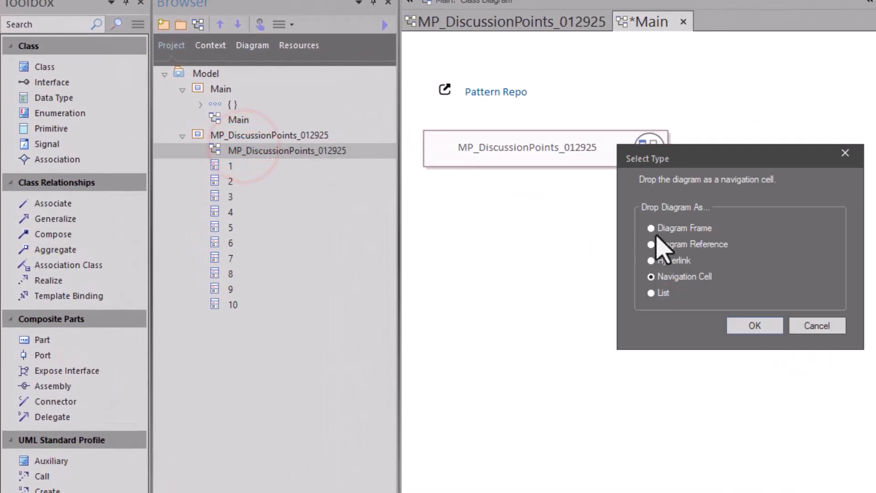
{"action": "left_click", "coordinate": [668, 260]}
{"action": "left_click", "coordinate": [745, 326]}
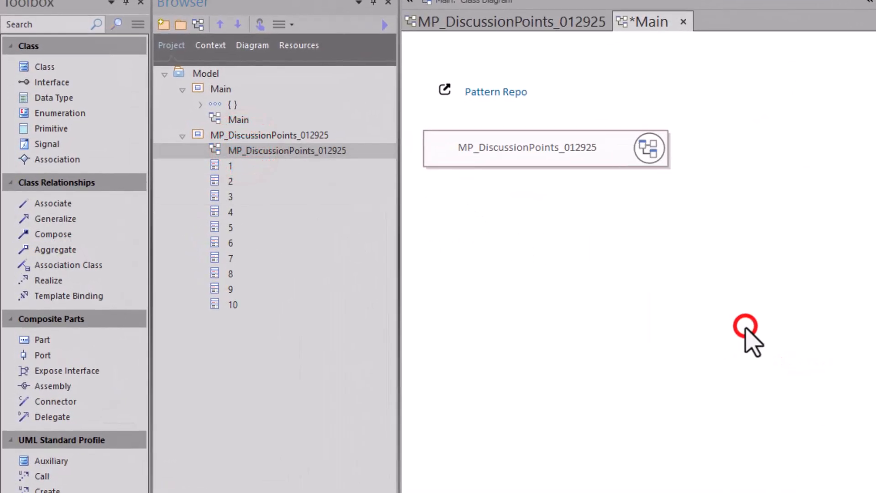
{"action": "left_click_drag", "start_coordinate": [572, 250], "coordinate": [873, 222]}
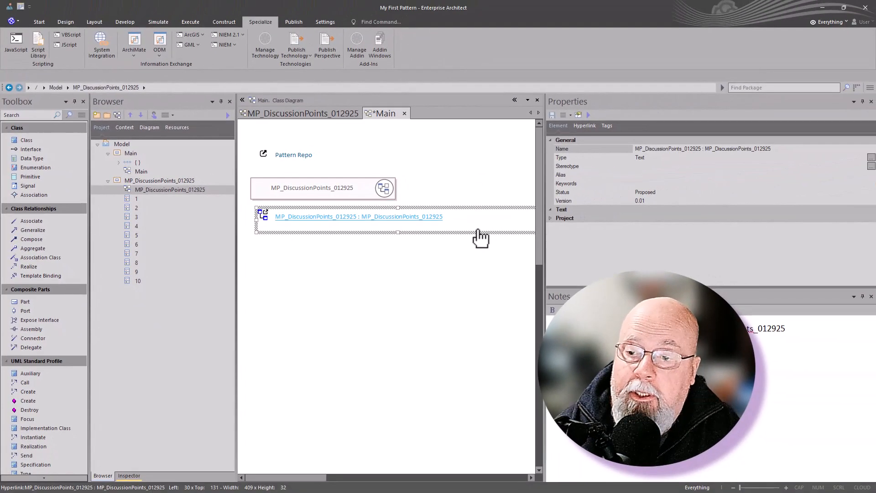
{"action": "left_click", "coordinate": [713, 258]}
- Shorten the new hyperlink's notes text to MP_DiscussionPoints_012925 and save the Main diagram
{"action": "left_click", "coordinate": [381, 228]}
{"action": "double_click", "coordinate": [606, 330]}
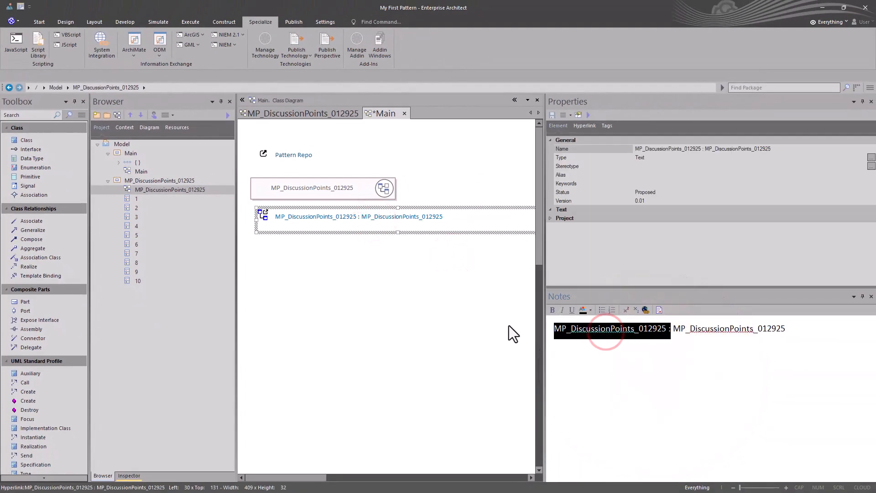
{"action": "key", "text": "Delete"}
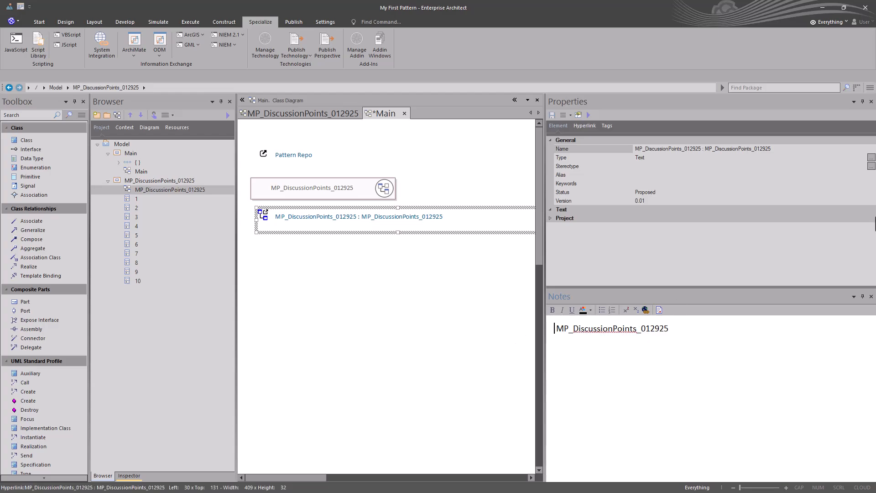
{"action": "left_click", "coordinate": [327, 261]}
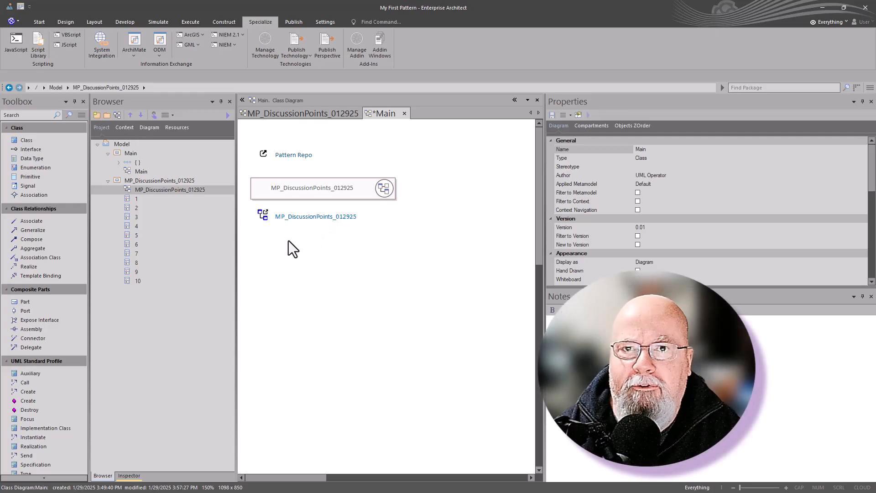
{"action": "key", "text": "ctrl+s"}
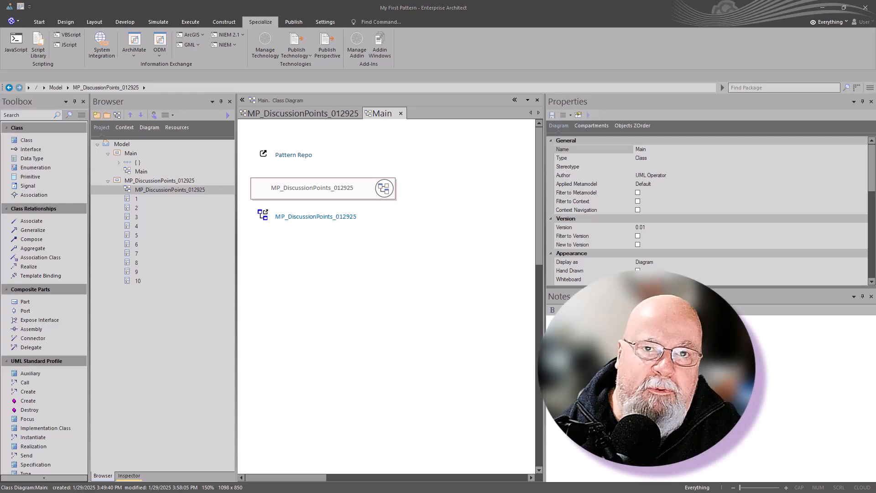